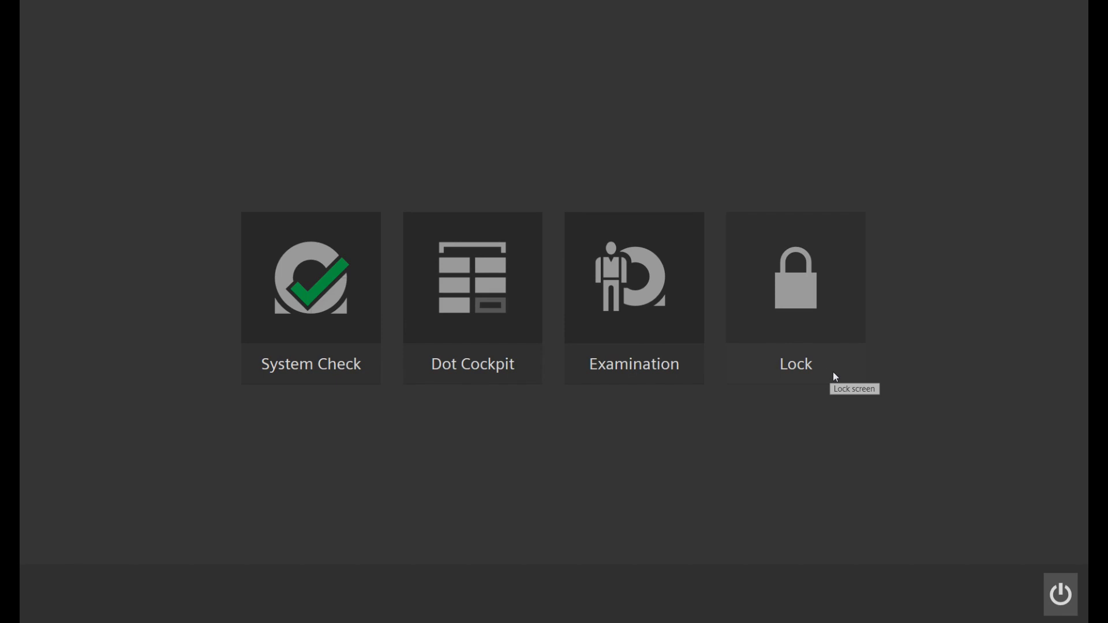
{"action": "right_click", "coordinate": [1032, 0]}
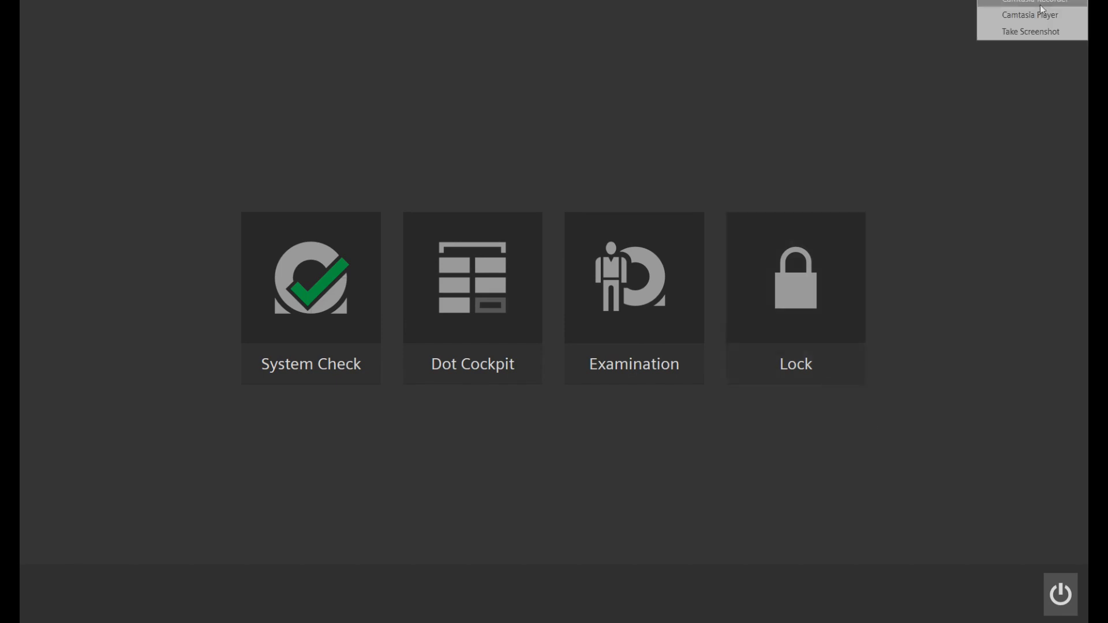
{"action": "left_click", "coordinate": [1032, 3]}
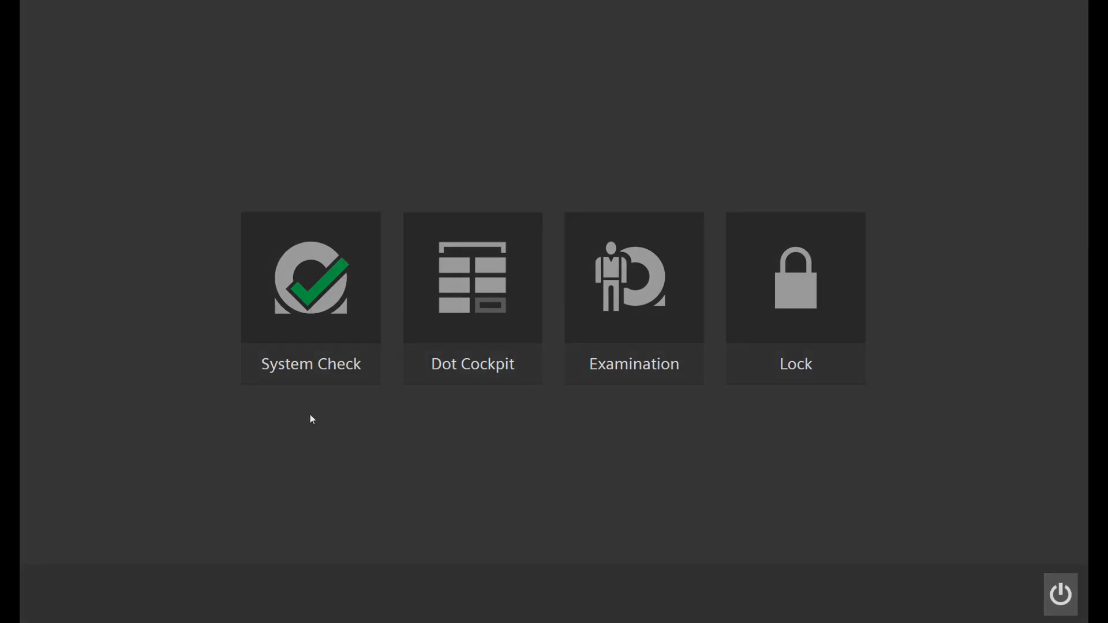
{"action": "left_click", "coordinate": [354, 374]}
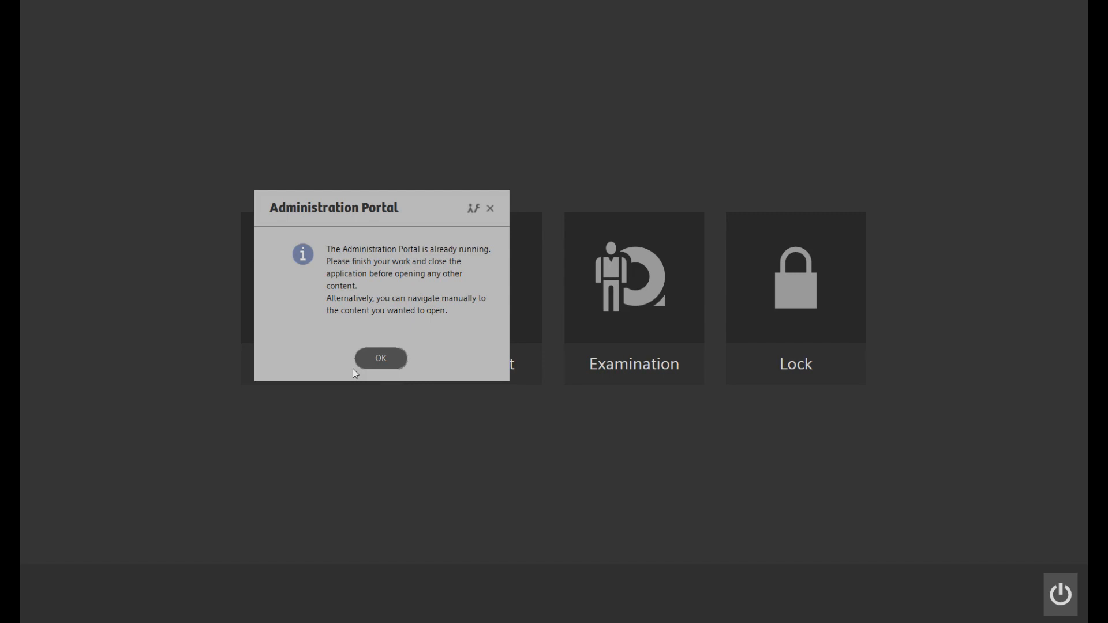
{"action": "left_click", "coordinate": [378, 358]}
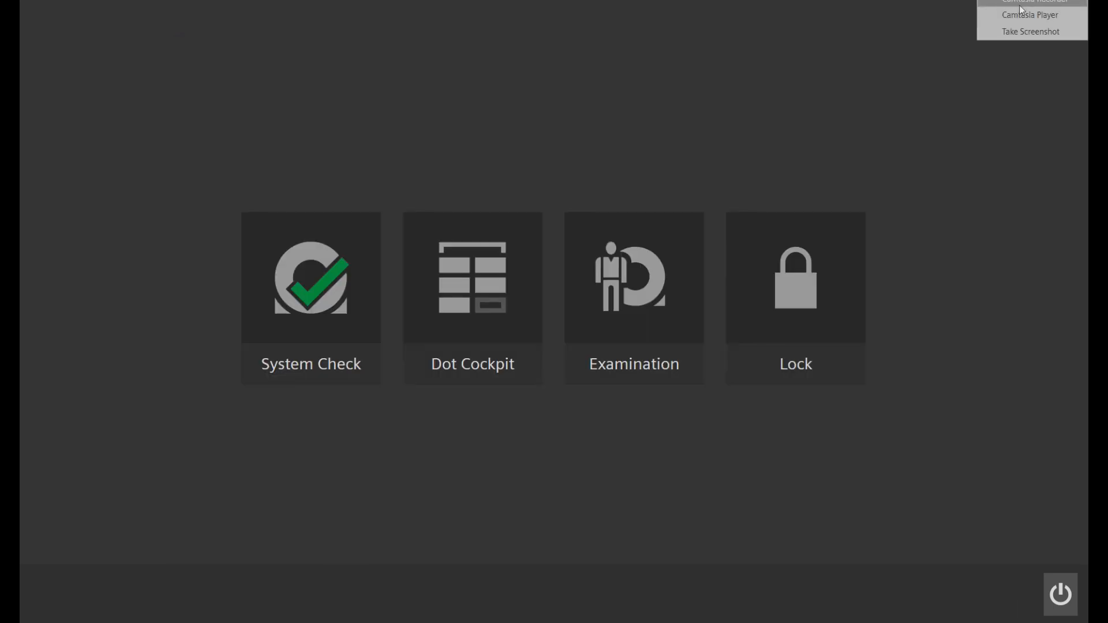
{"action": "left_click", "coordinate": [1011, 3]}
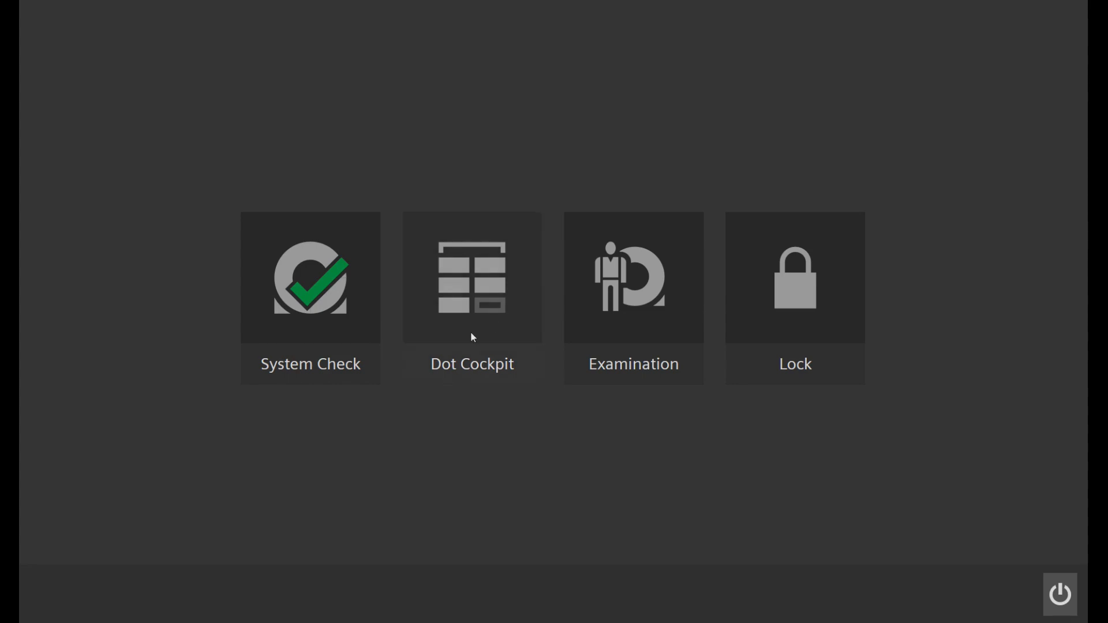
Open Dot Cockpit and collapse the expanded research group folder in the USER program tree.
{"action": "left_click", "coordinate": [526, 379]}
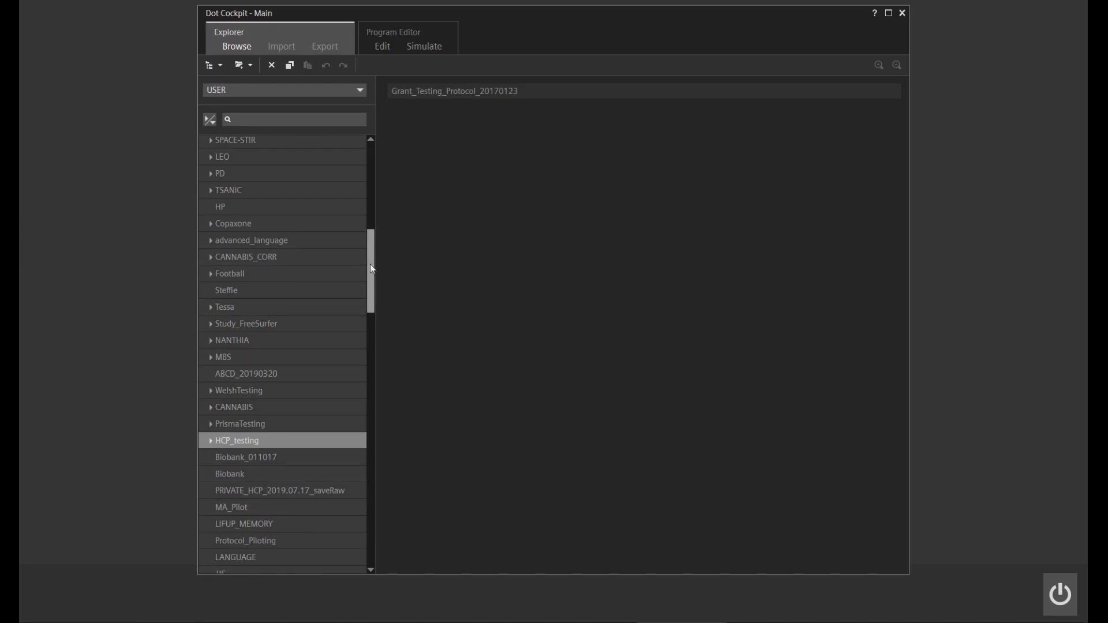
{"action": "left_click_drag", "start_coordinate": [373, 269], "coordinate": [385, 153]}
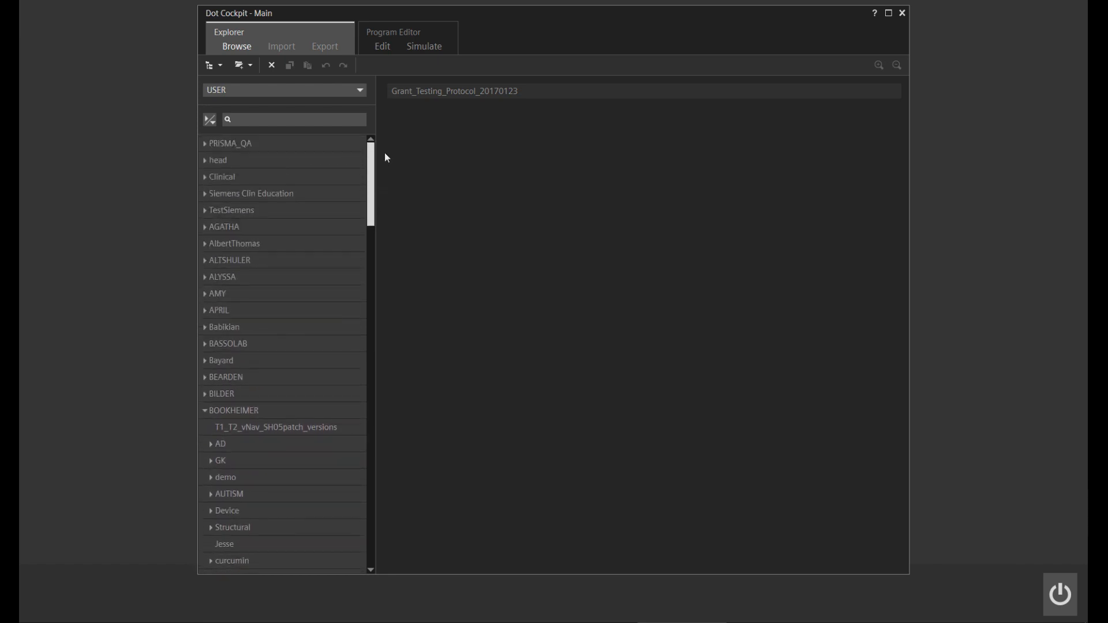
{"action": "left_click", "coordinate": [204, 412]}
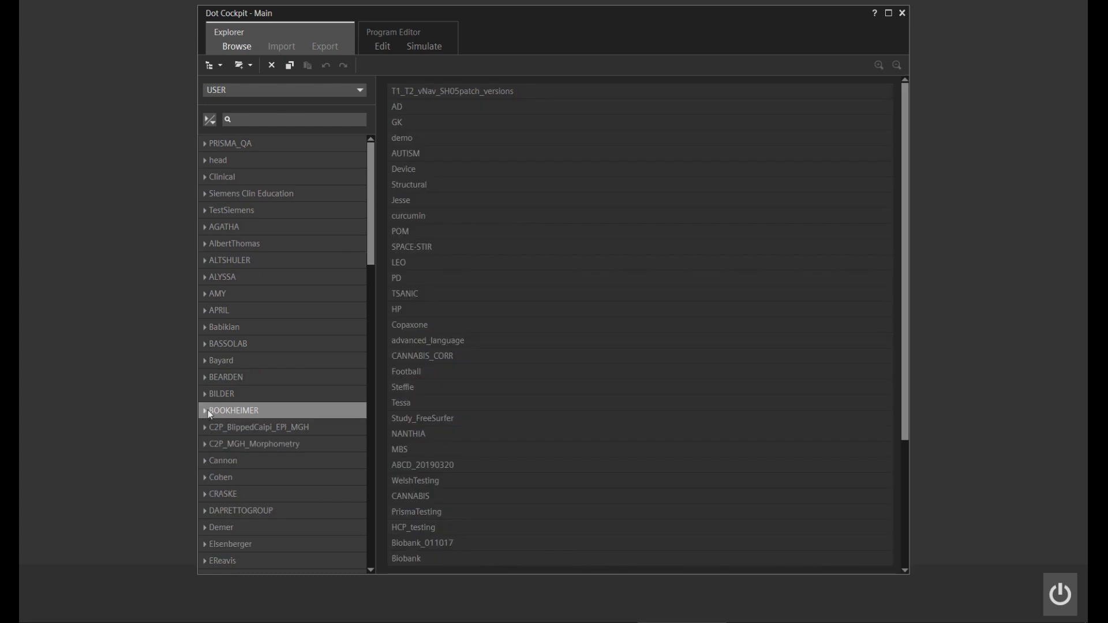
Look into the Seq_Testing folder in the USER tree and collapse it together with its parent folder.
{"action": "scroll", "coordinate": [255, 359], "scroll_direction": "down", "scroll_amount": 1}
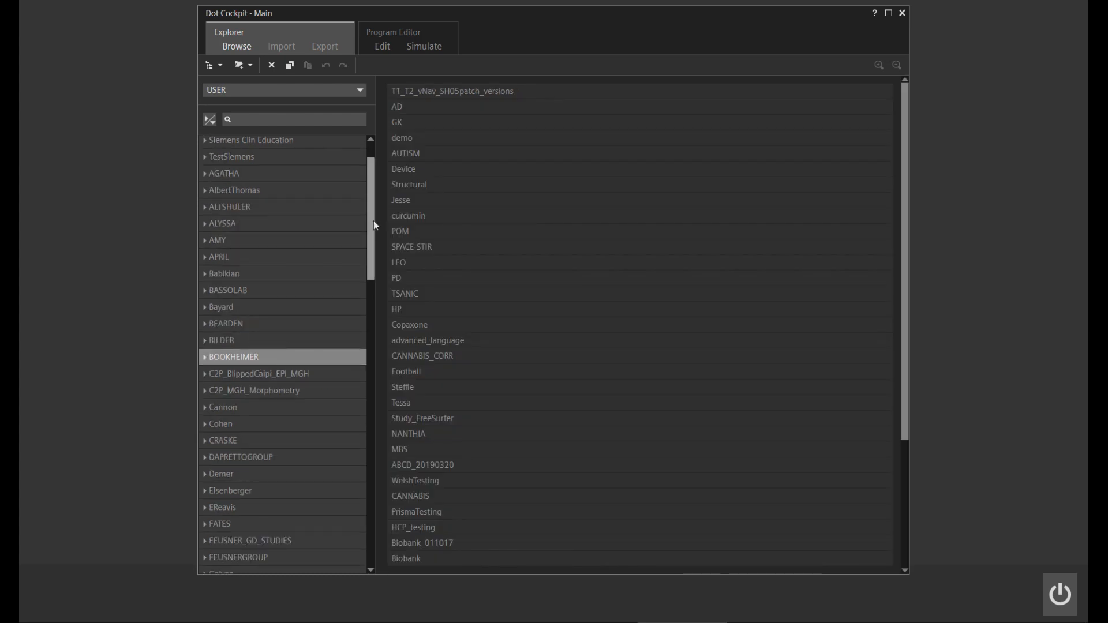
{"action": "left_click_drag", "start_coordinate": [372, 221], "coordinate": [354, 332]}
{"action": "left_click", "coordinate": [206, 352]}
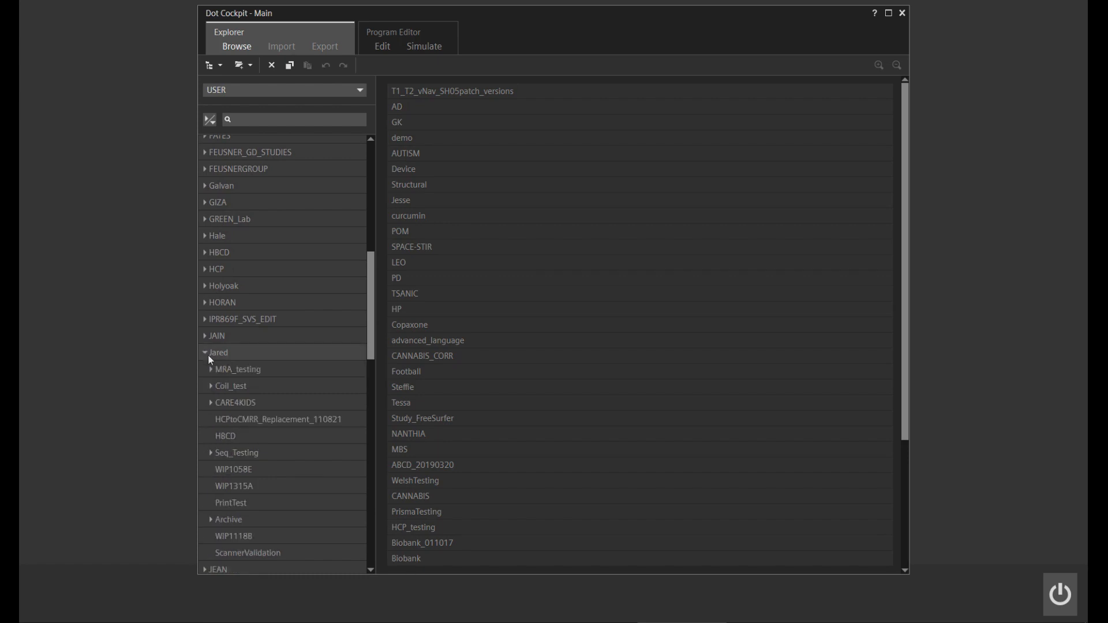
{"action": "left_click", "coordinate": [211, 454]}
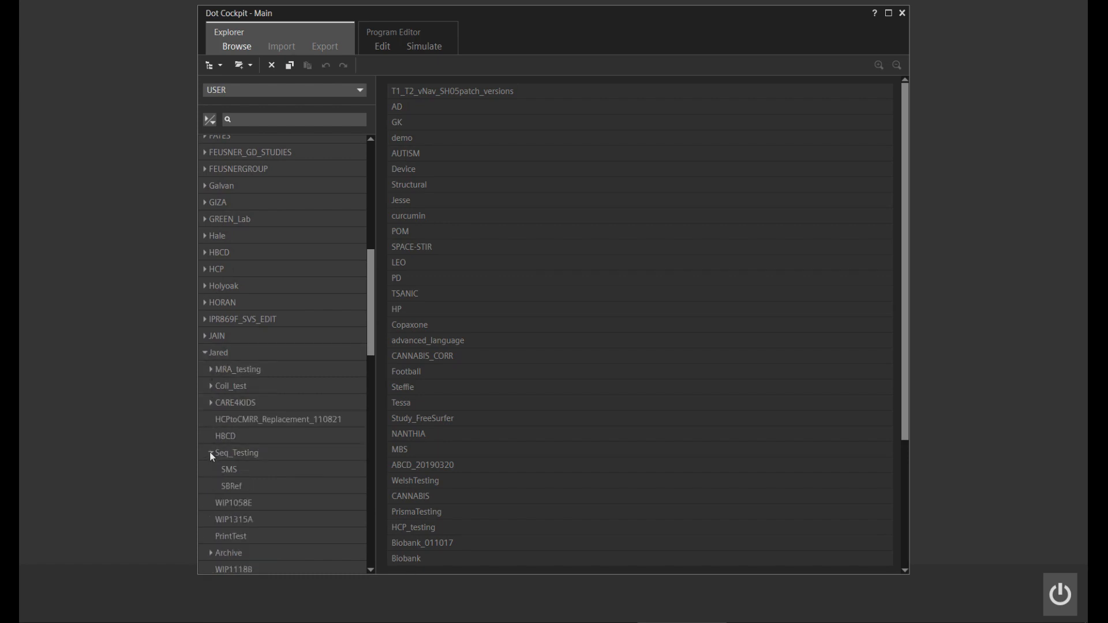
{"action": "left_click", "coordinate": [210, 453]}
{"action": "left_click", "coordinate": [205, 353]}
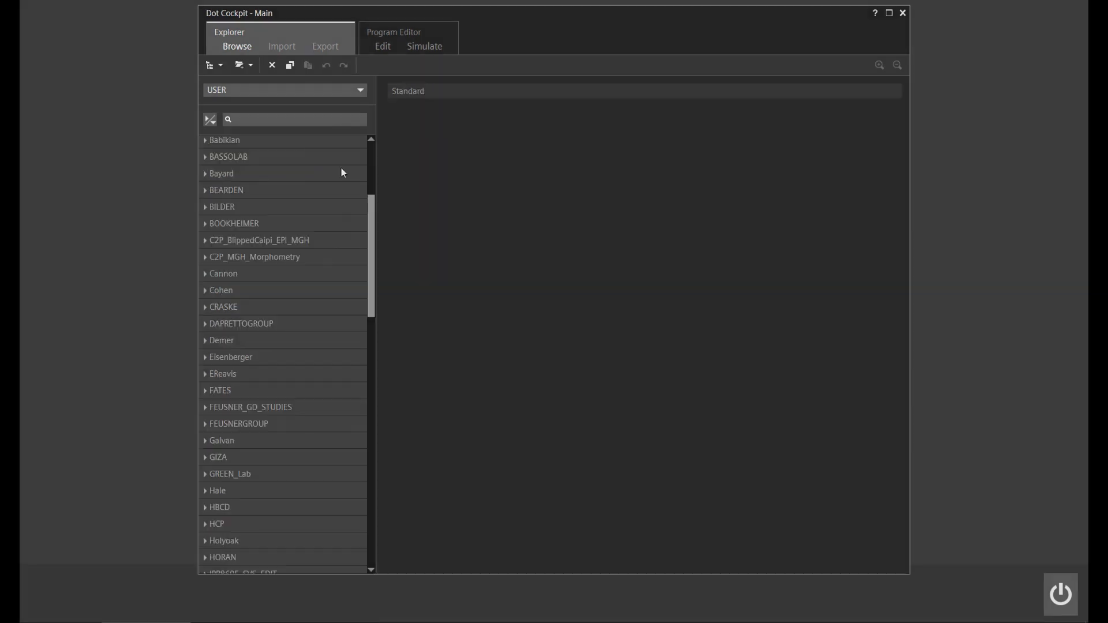
Find the SMS program under Seq_Testing in the USER tree and open it for editing in the Program Editor.
{"action": "scroll", "coordinate": [372, 243], "scroll_direction": "up", "scroll_amount": 3}
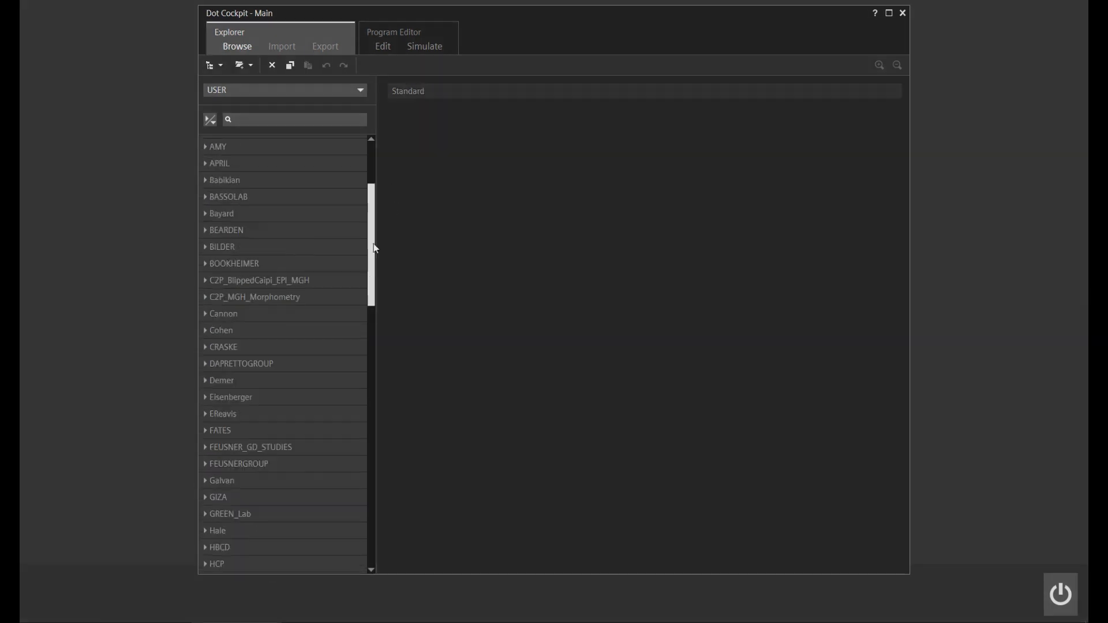
{"action": "scroll", "coordinate": [252, 354], "scroll_direction": "down", "scroll_amount": 6}
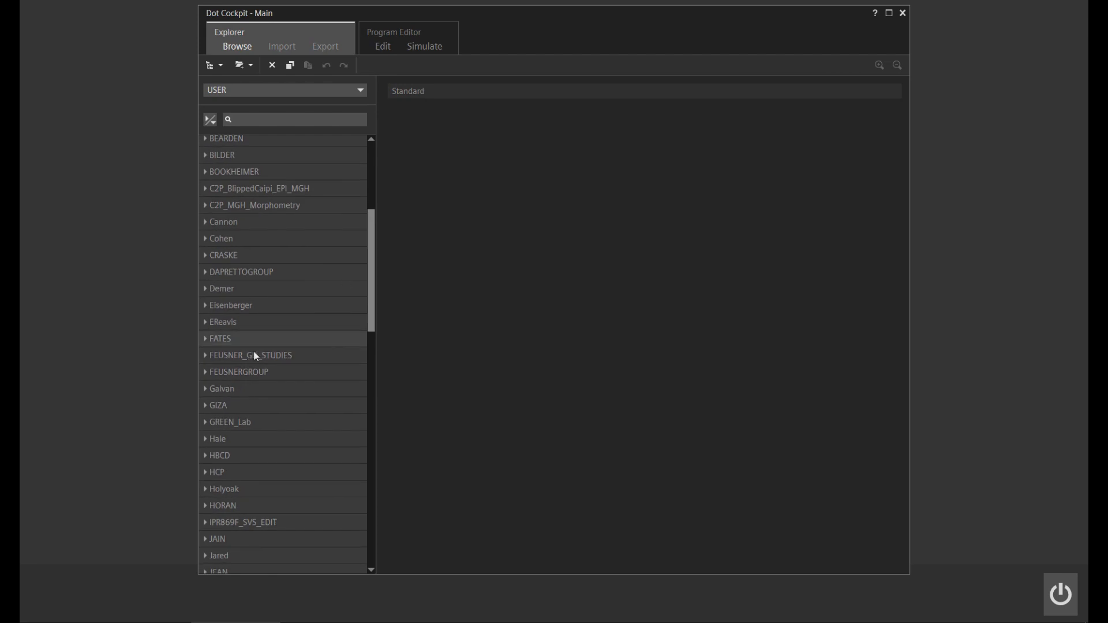
{"action": "scroll", "coordinate": [210, 482], "scroll_direction": "down", "scroll_amount": 1}
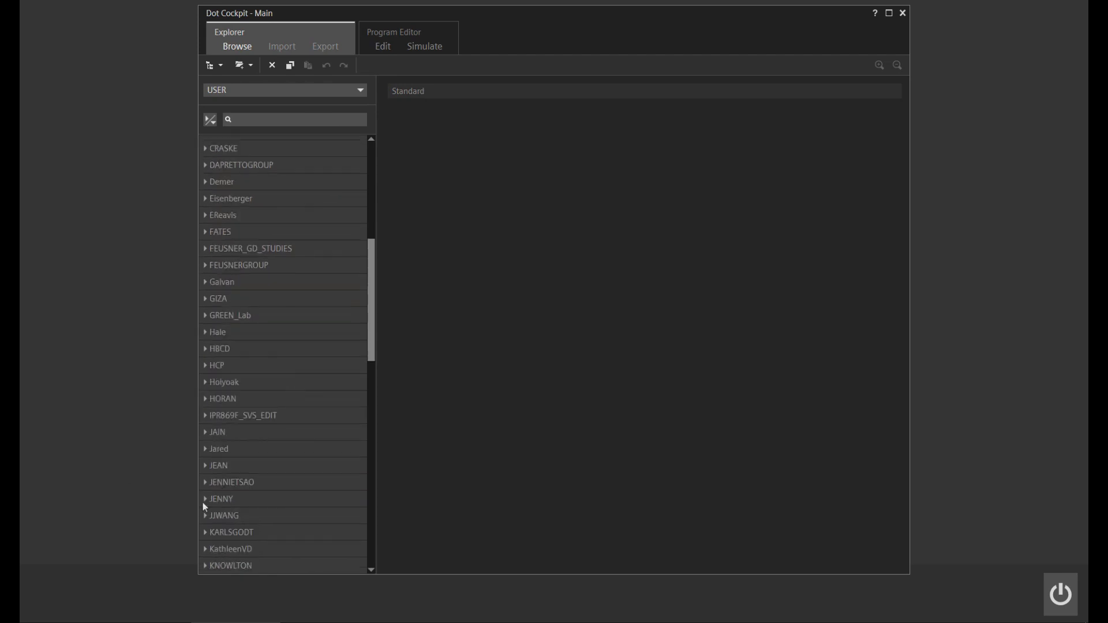
{"action": "left_click", "coordinate": [206, 449]}
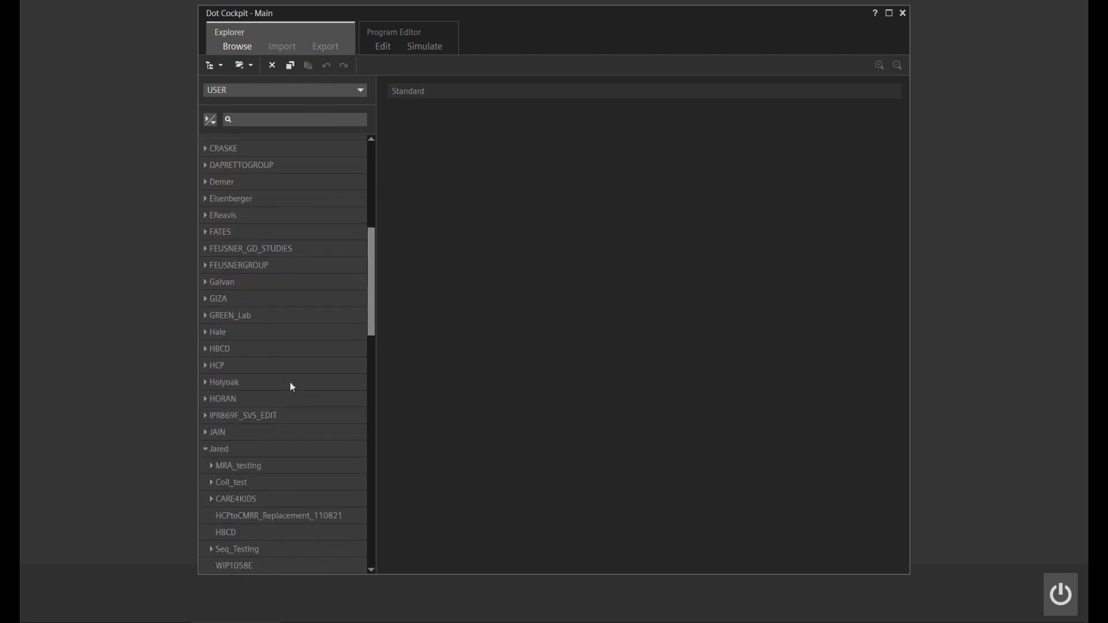
{"action": "scroll", "coordinate": [293, 372], "scroll_direction": "down", "scroll_amount": 3}
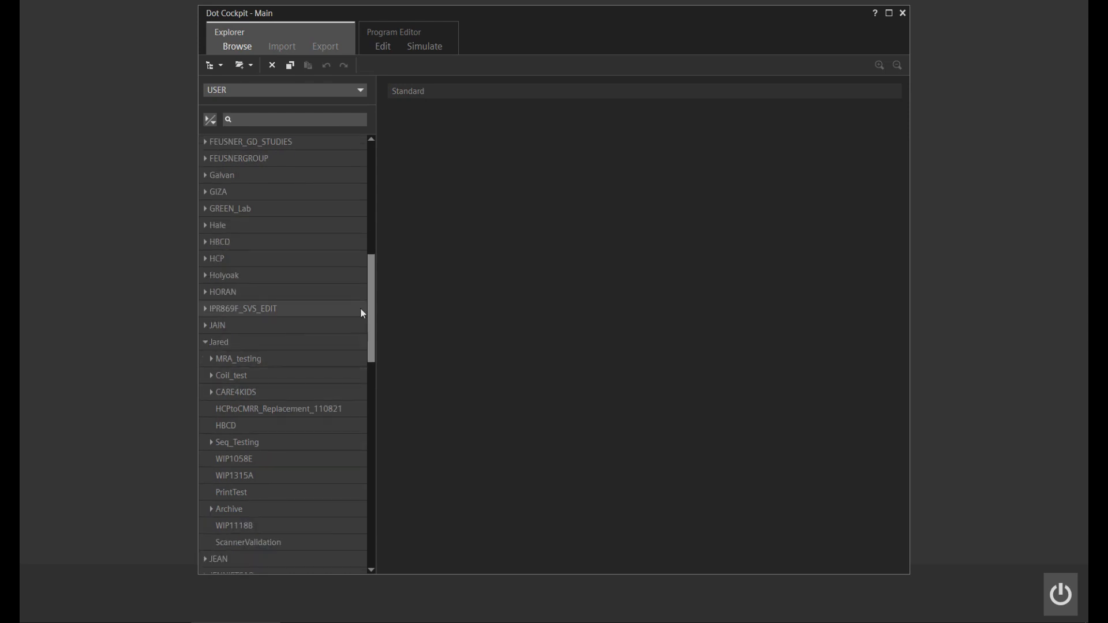
{"action": "scroll", "coordinate": [257, 371], "scroll_direction": "down", "scroll_amount": 1}
{"action": "left_click", "coordinate": [209, 415]}
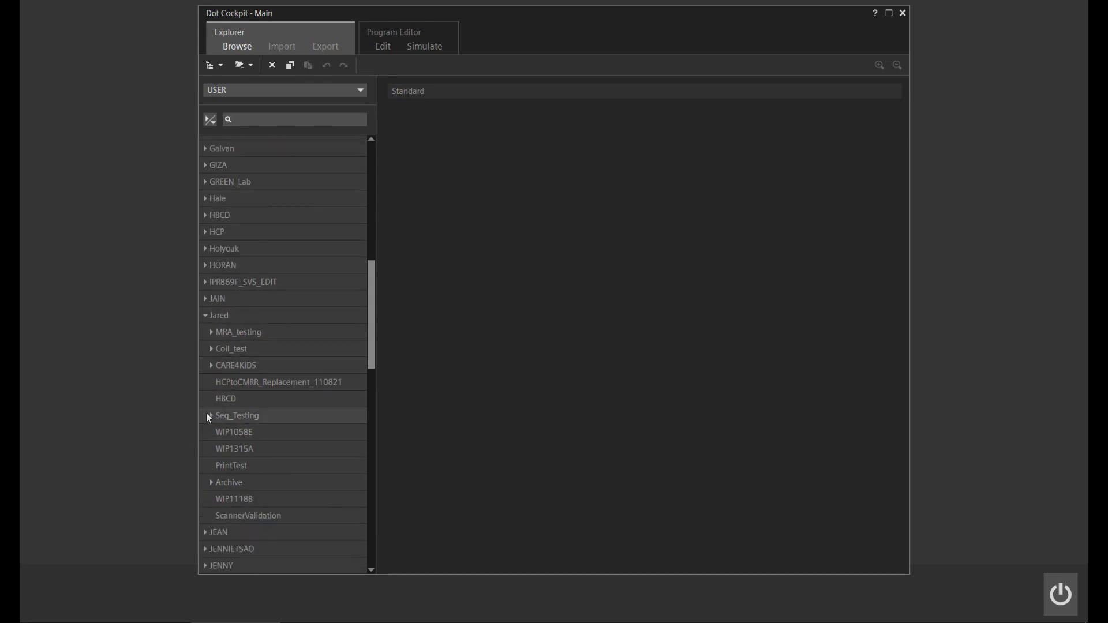
{"action": "left_click", "coordinate": [224, 431]}
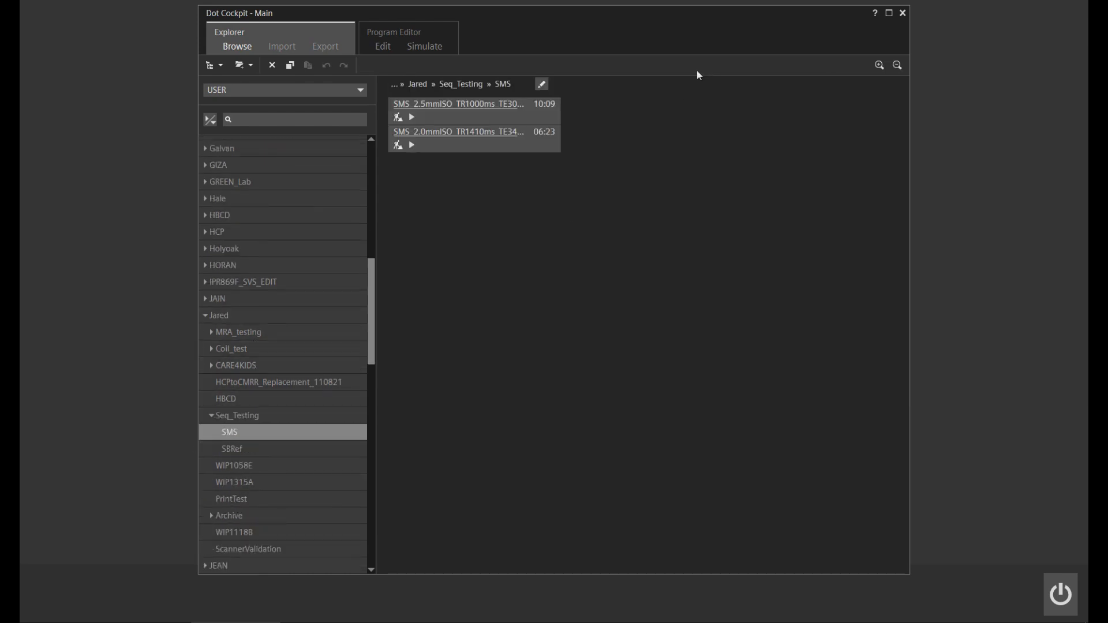
{"action": "left_click", "coordinate": [543, 86]}
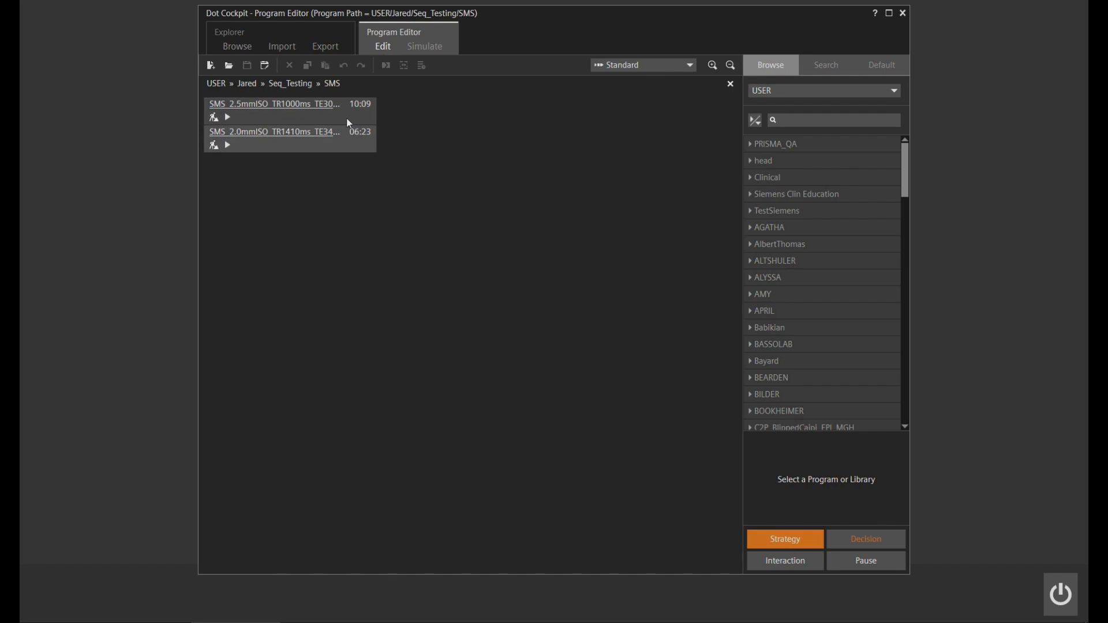
Examine the BOLD parameters of the SMS_2.5mmISO protocol, including Measurements, and close the protocol without changes.
{"action": "double_click", "coordinate": [350, 122]}
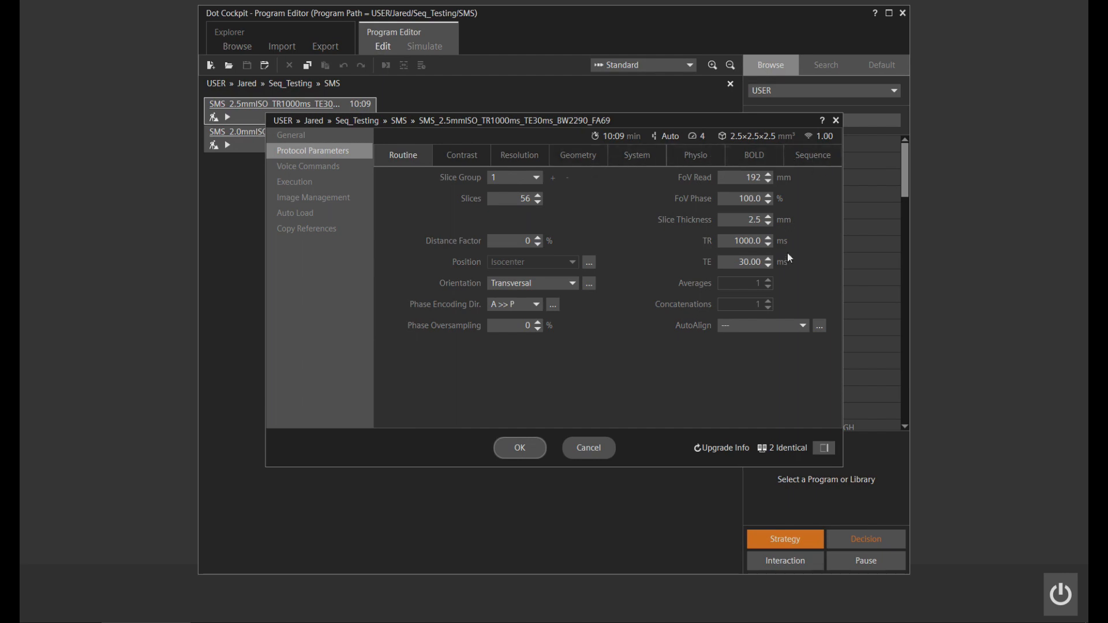
{"action": "left_click", "coordinate": [750, 156]}
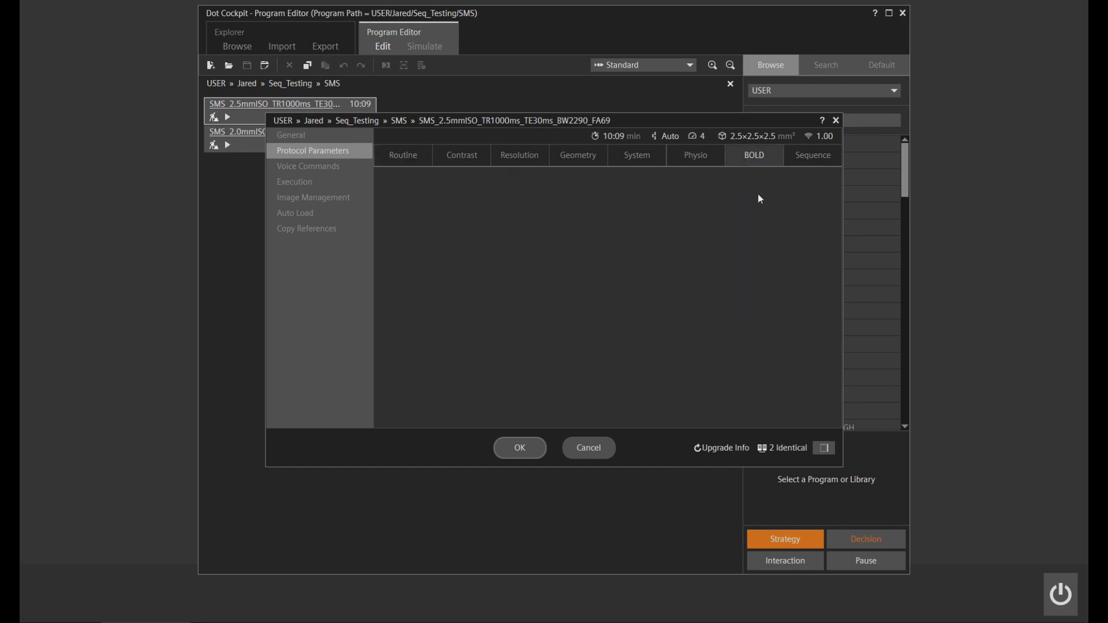
{"action": "left_click", "coordinate": [730, 266]}
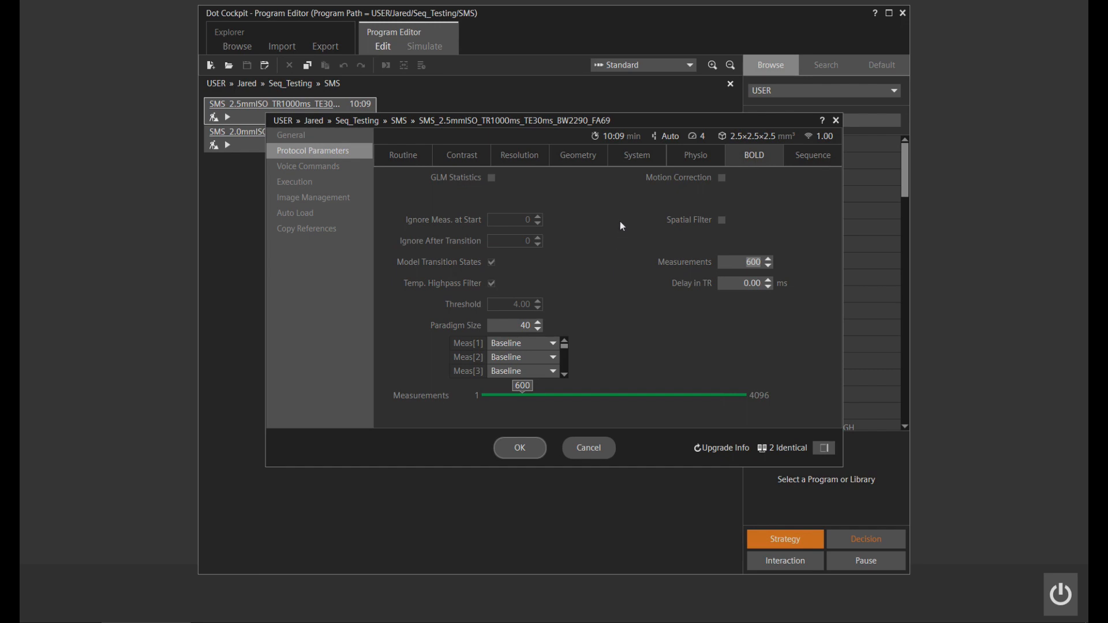
{"action": "left_click", "coordinate": [599, 449]}
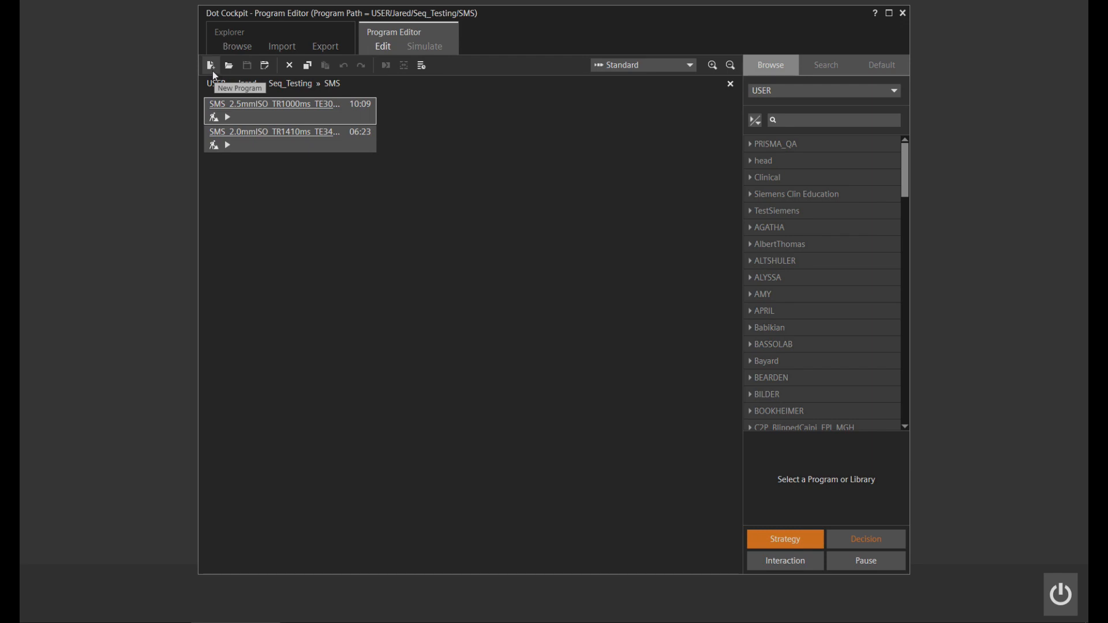
Return to browsing the USER tree and open the print settings for the HBCD program, beside the Seq_Testing folder.
{"action": "left_click", "coordinate": [243, 49]}
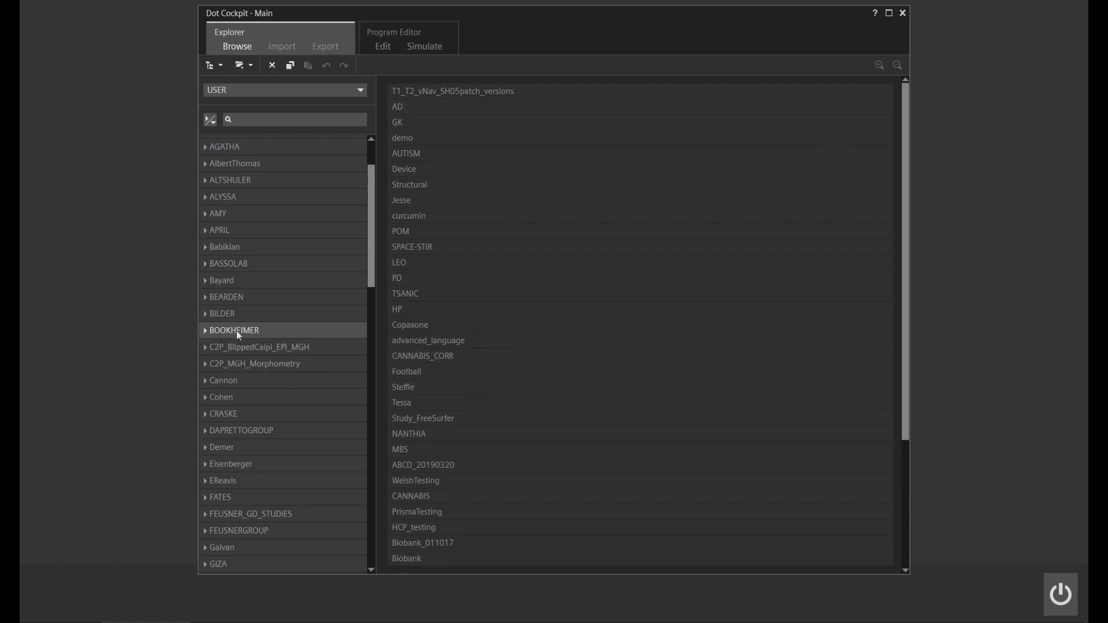
{"action": "scroll", "coordinate": [244, 322], "scroll_direction": "down", "scroll_amount": 3}
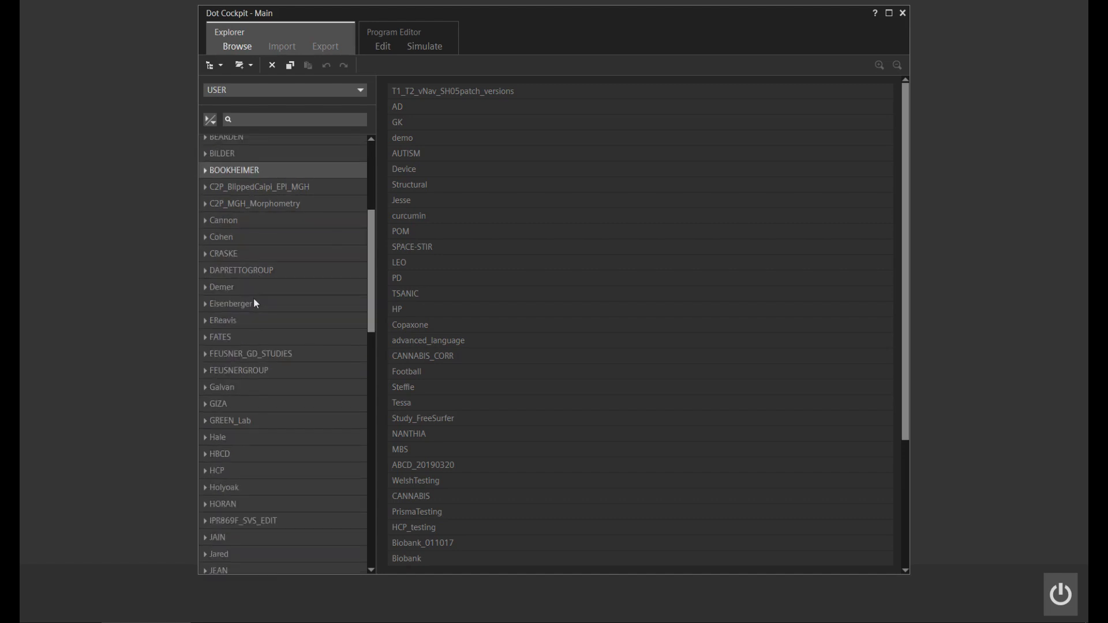
{"action": "scroll", "coordinate": [254, 299], "scroll_direction": "down", "scroll_amount": 4}
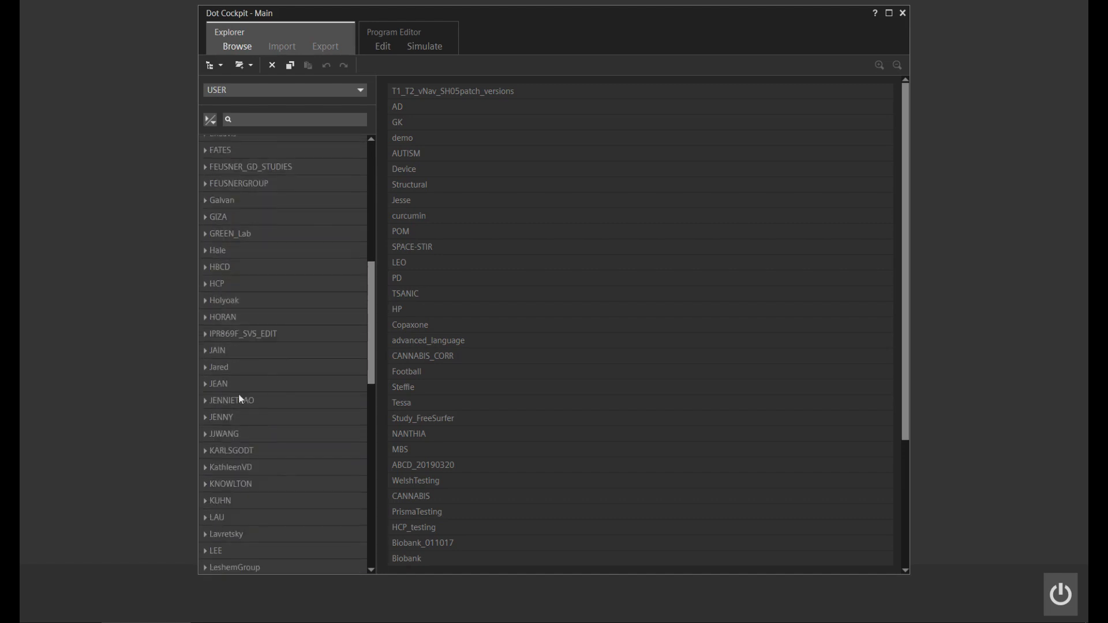
{"action": "left_click", "coordinate": [206, 367]}
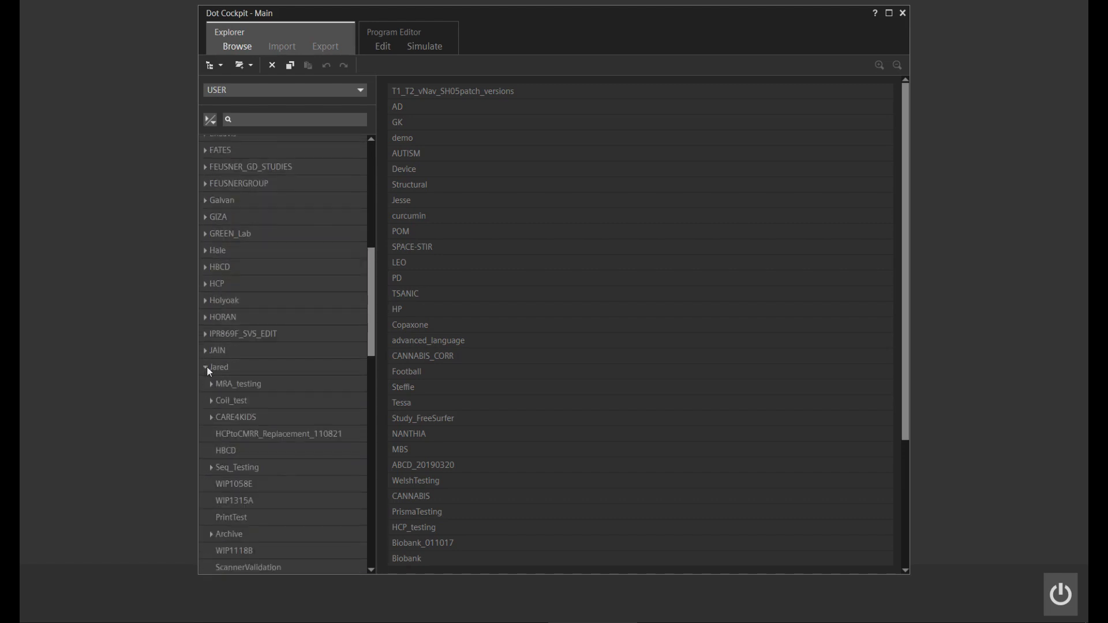
{"action": "right_click", "coordinate": [252, 451]}
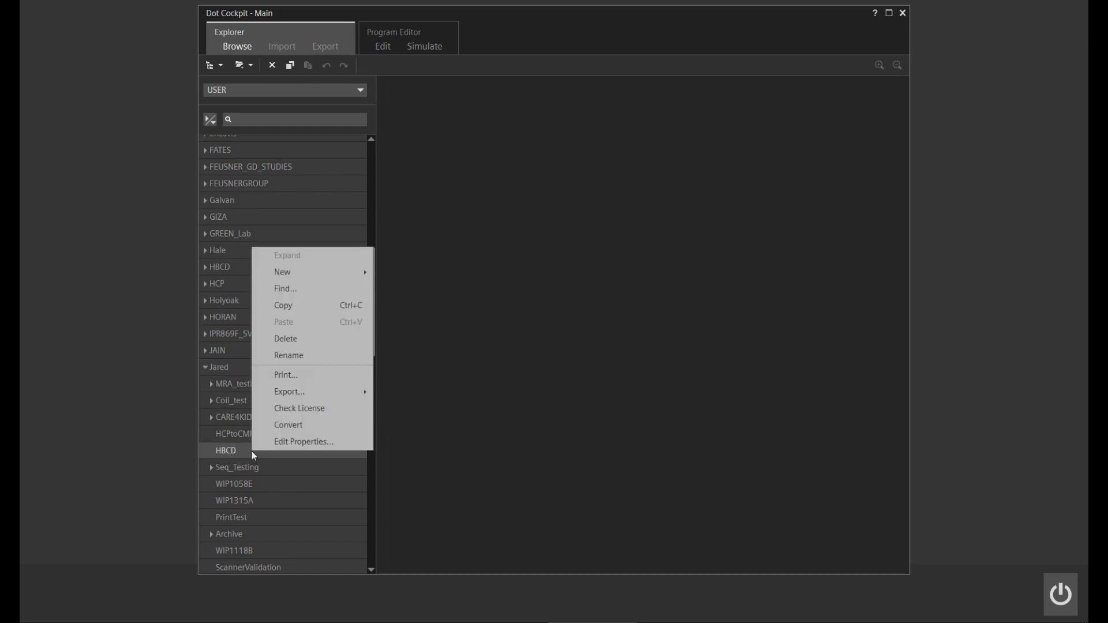
{"action": "left_click", "coordinate": [318, 382]}
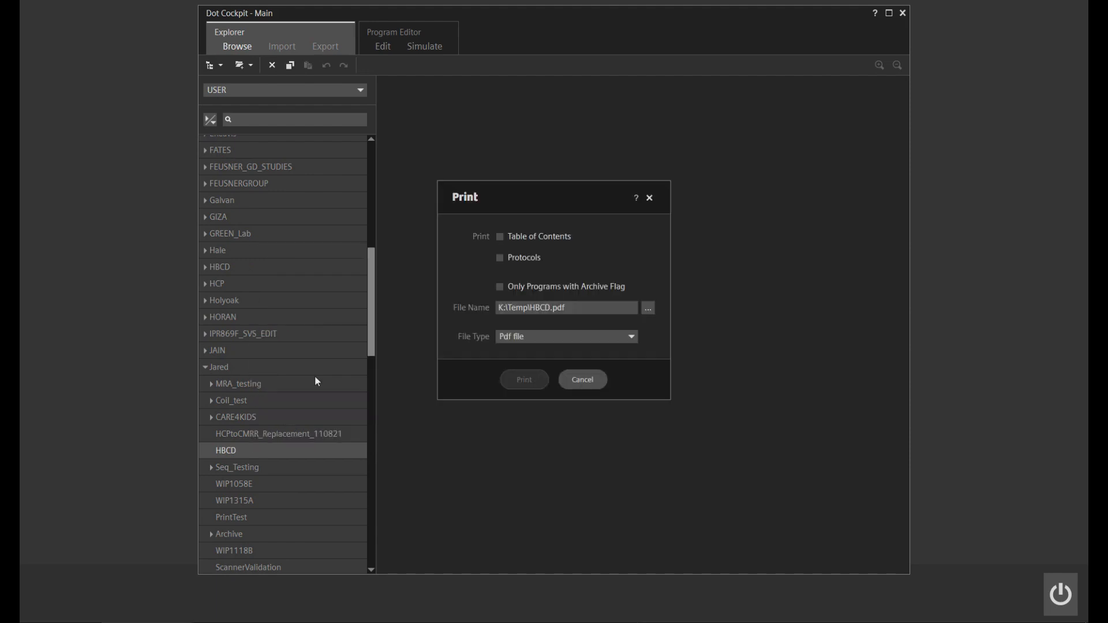
Browse to the J-FLASH (E:) drive as the location for HBCD.pdf, and cancel both the file selection and the print.
{"action": "left_click", "coordinate": [648, 309]}
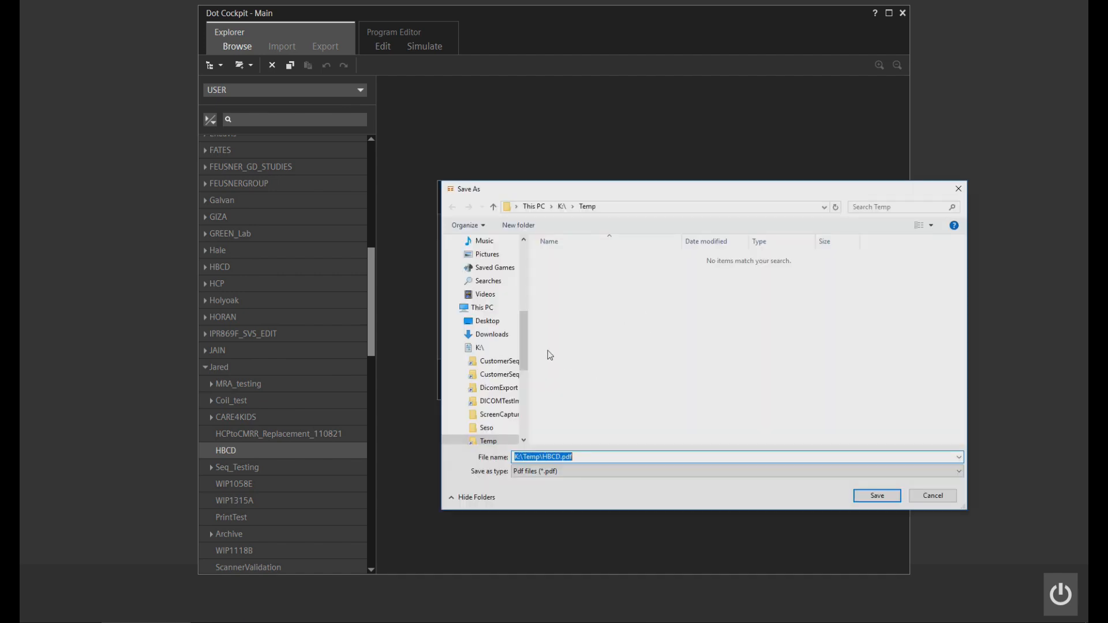
{"action": "left_click_drag", "start_coordinate": [524, 348], "coordinate": [522, 413]}
{"action": "scroll", "coordinate": [523, 413], "scroll_direction": "up", "scroll_amount": 1}
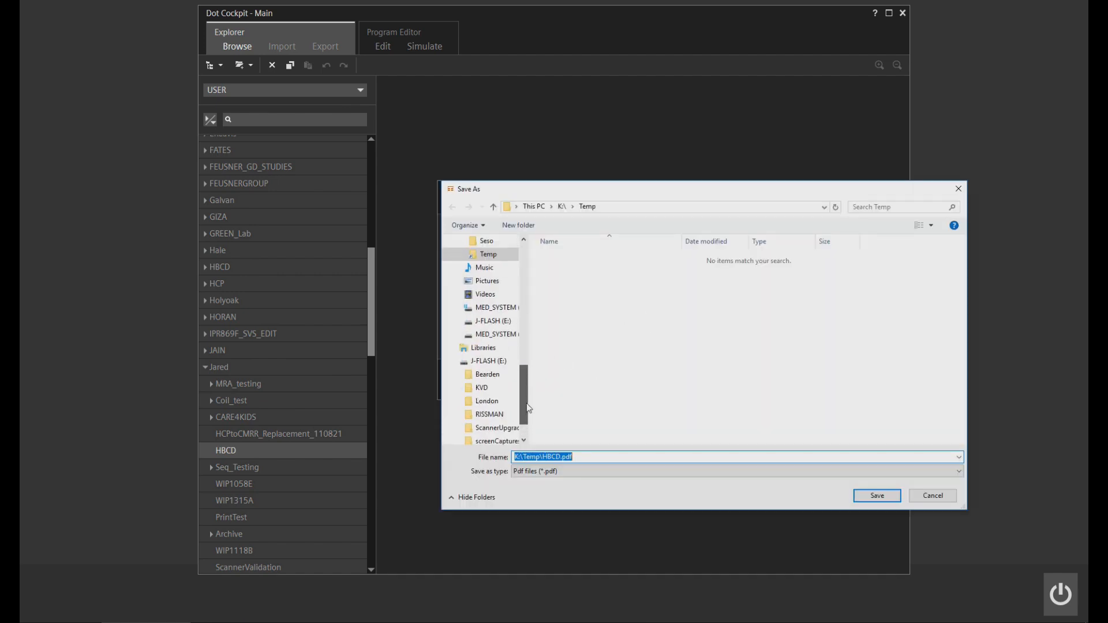
{"action": "left_click", "coordinate": [499, 322]}
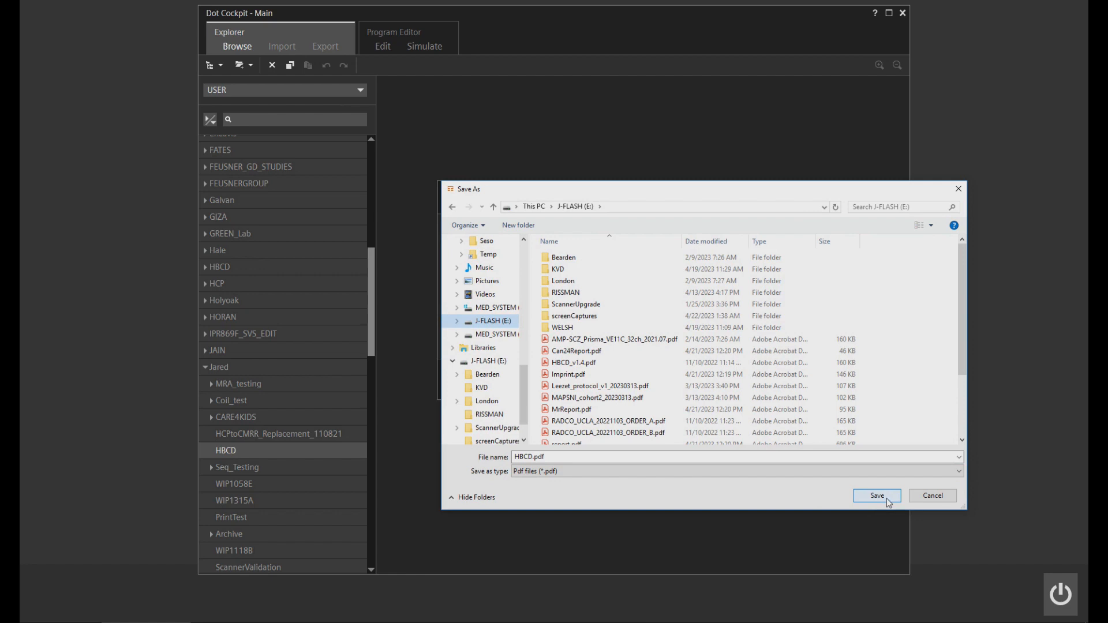
{"action": "left_click", "coordinate": [947, 501]}
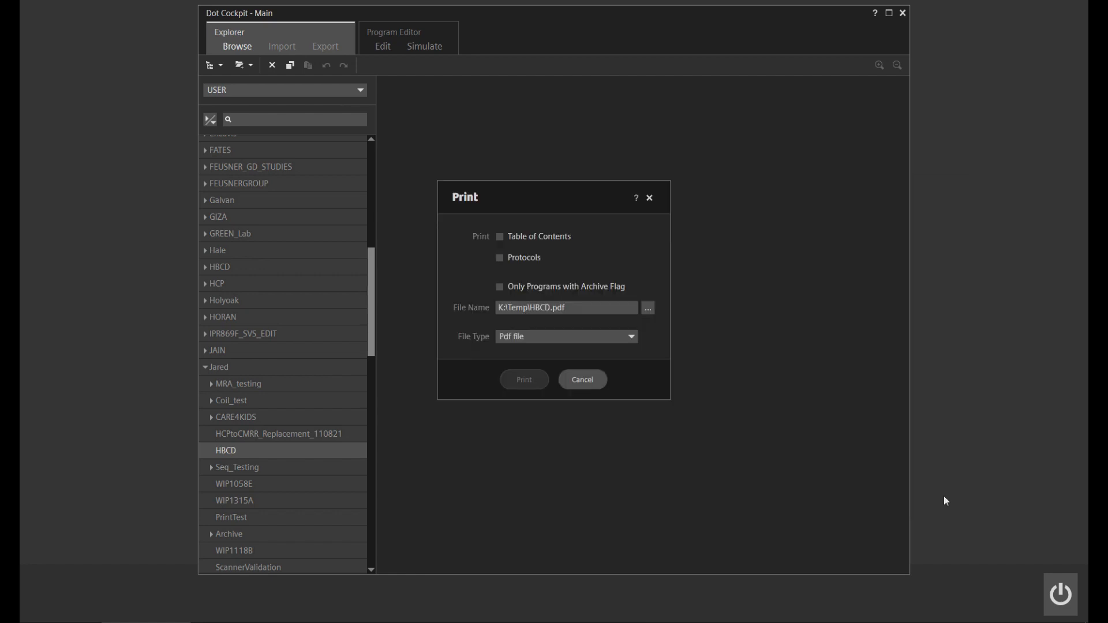
{"action": "left_click", "coordinate": [594, 382]}
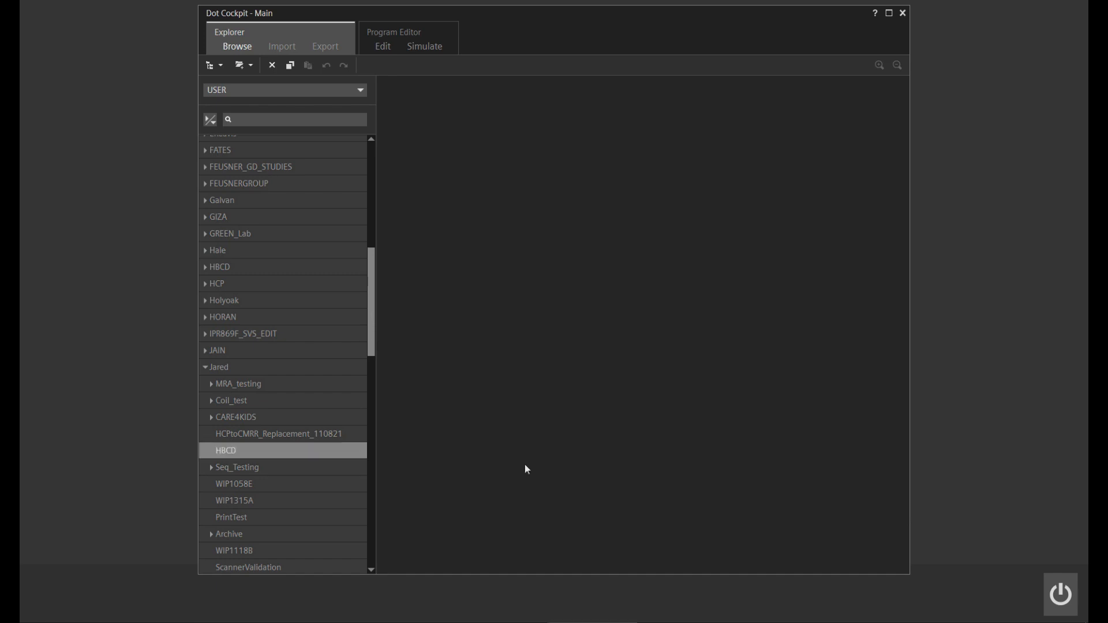
Start exporting the HBCD program to a file, browse to the J-FLASH (E:) drive as the location, and cancel the save.
{"action": "right_click", "coordinate": [263, 451]}
{"action": "mouse_move", "coordinate": [339, 390]}
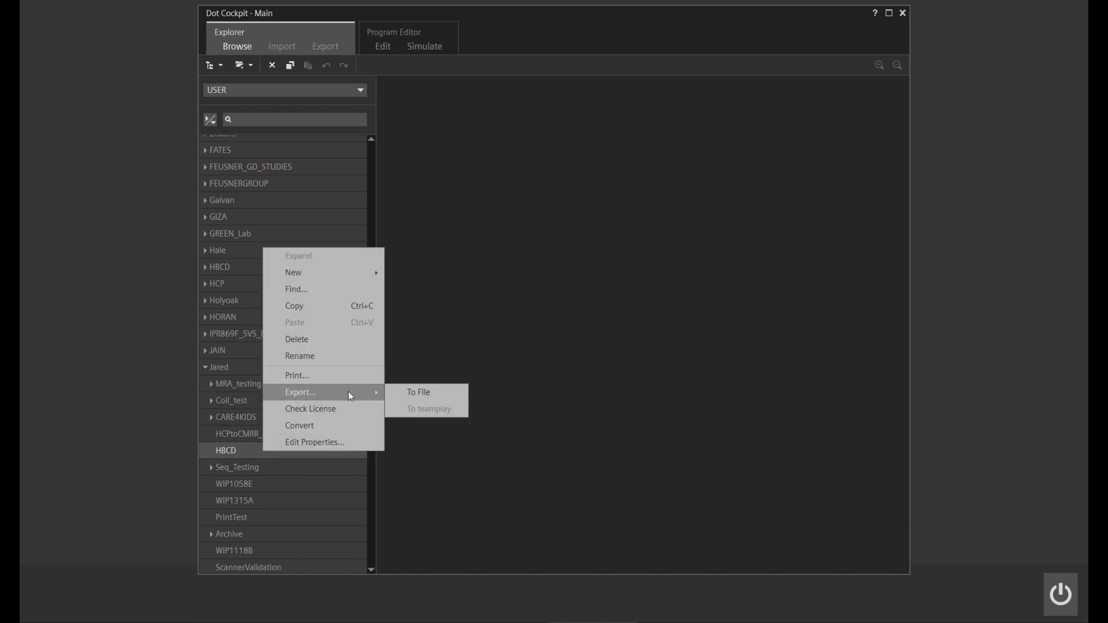
{"action": "left_click", "coordinate": [445, 398]}
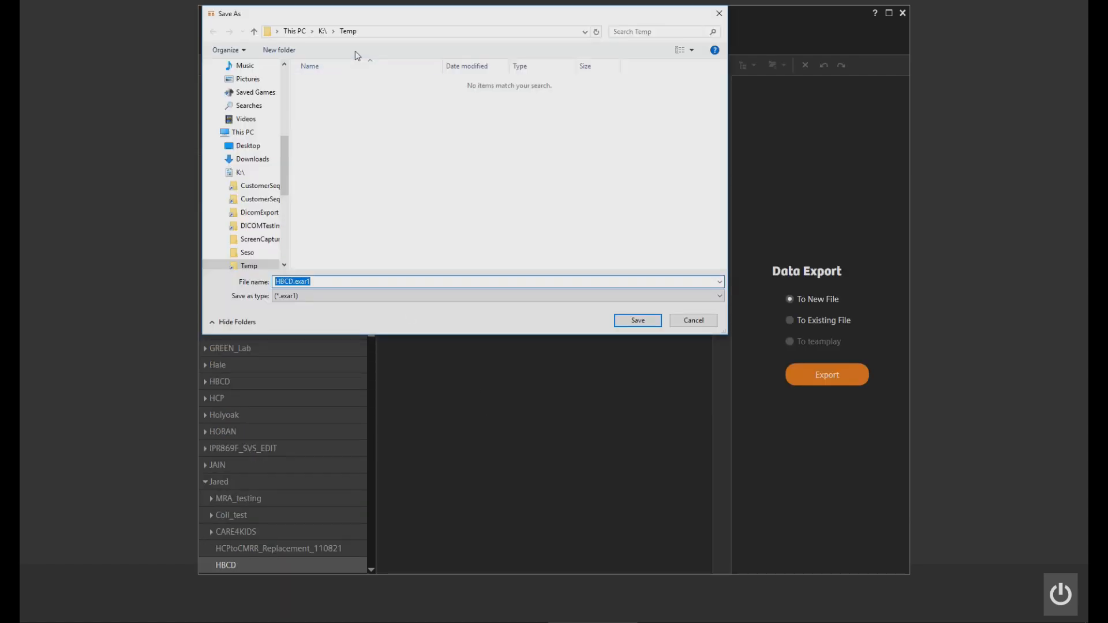
{"action": "left_click_drag", "start_coordinate": [367, 8], "coordinate": [512, 79]}
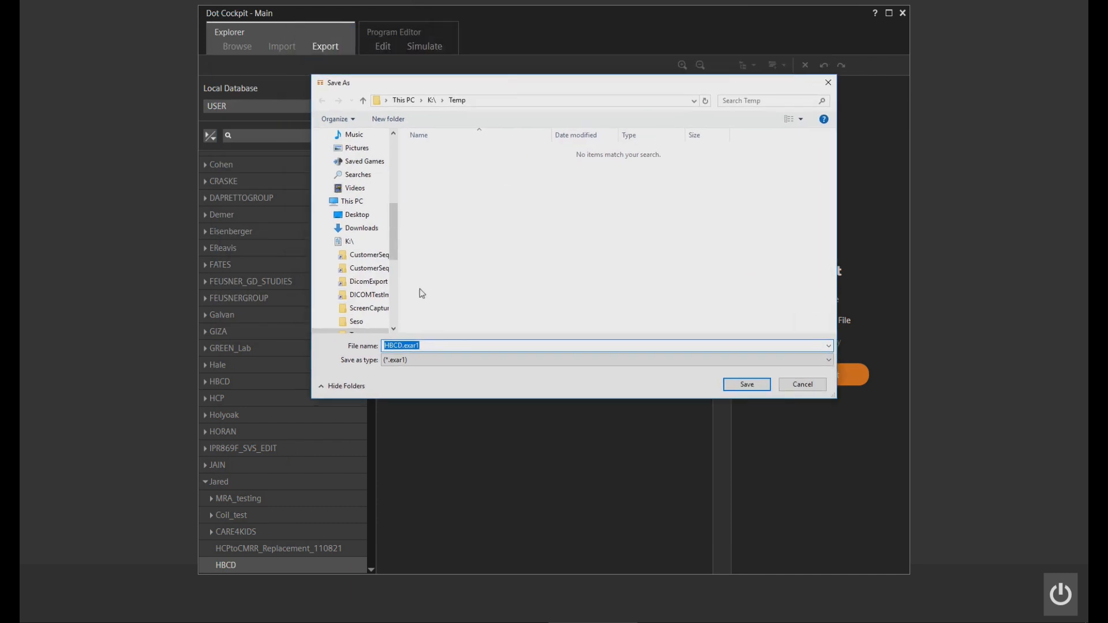
{"action": "left_click_drag", "start_coordinate": [397, 246], "coordinate": [396, 276]}
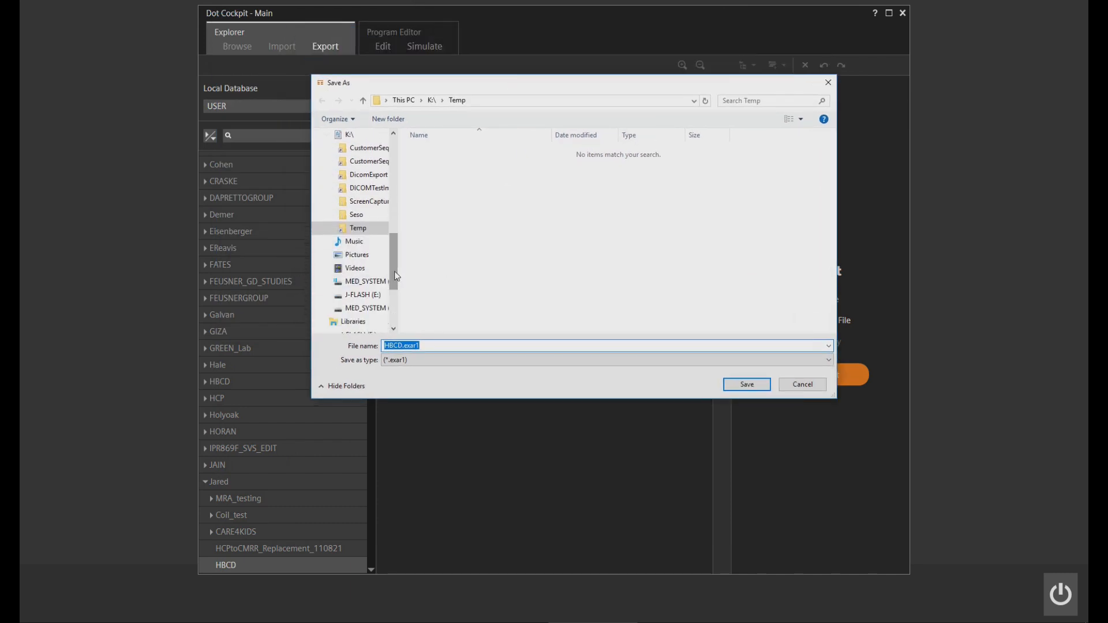
{"action": "left_click", "coordinate": [366, 296]}
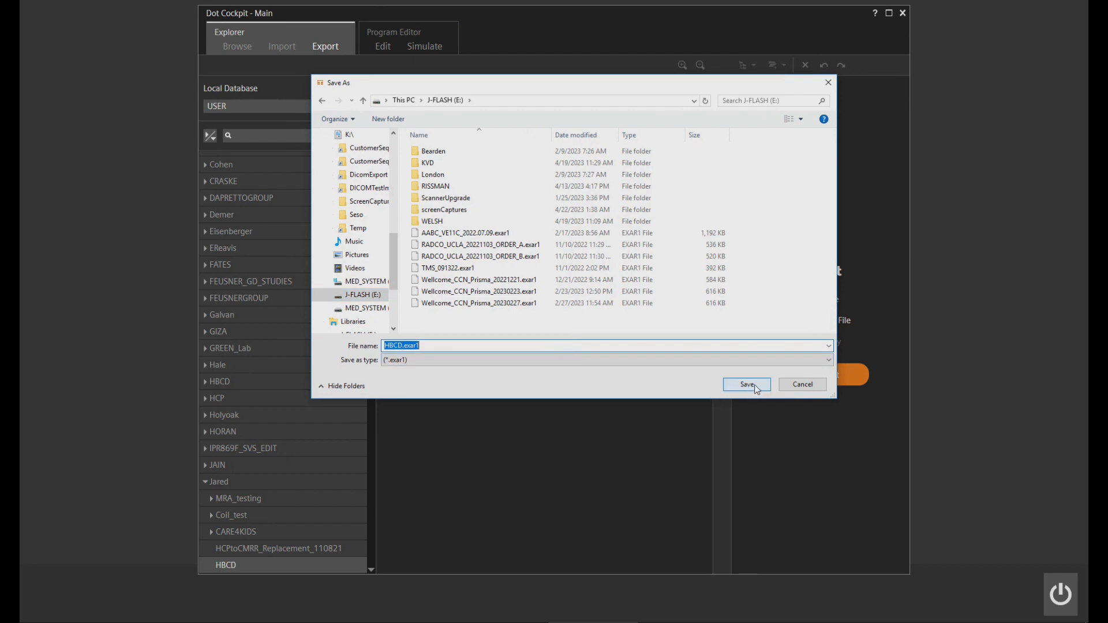
{"action": "left_click", "coordinate": [808, 388]}
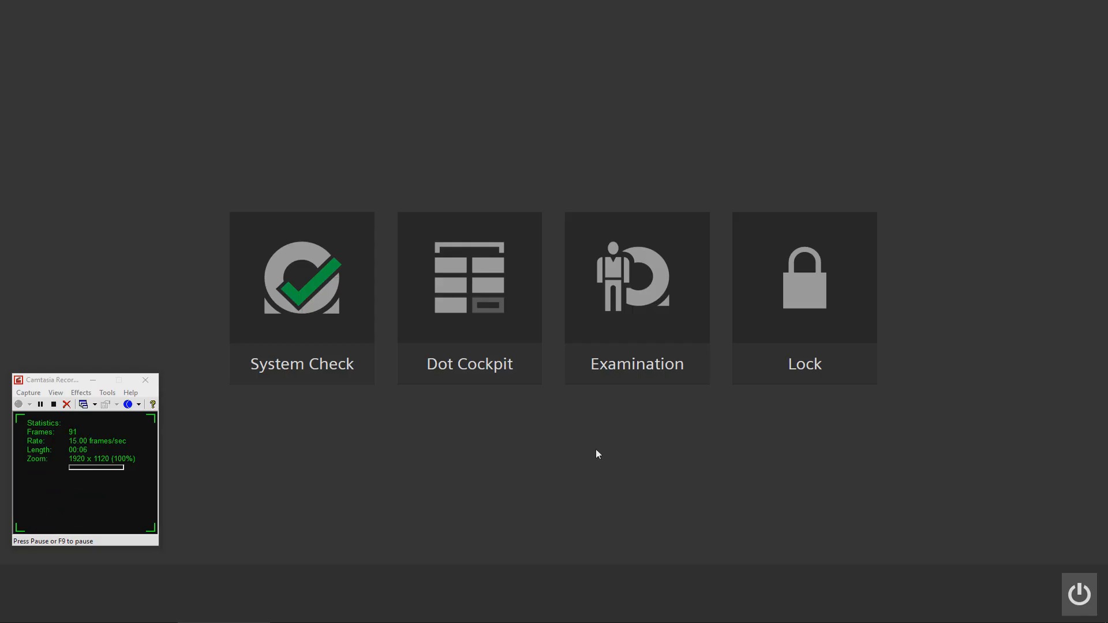
Switch to Examination, view the Workflows list in Job View from the scheduler's status indicators, and close Job View.
{"action": "left_click", "coordinate": [644, 372]}
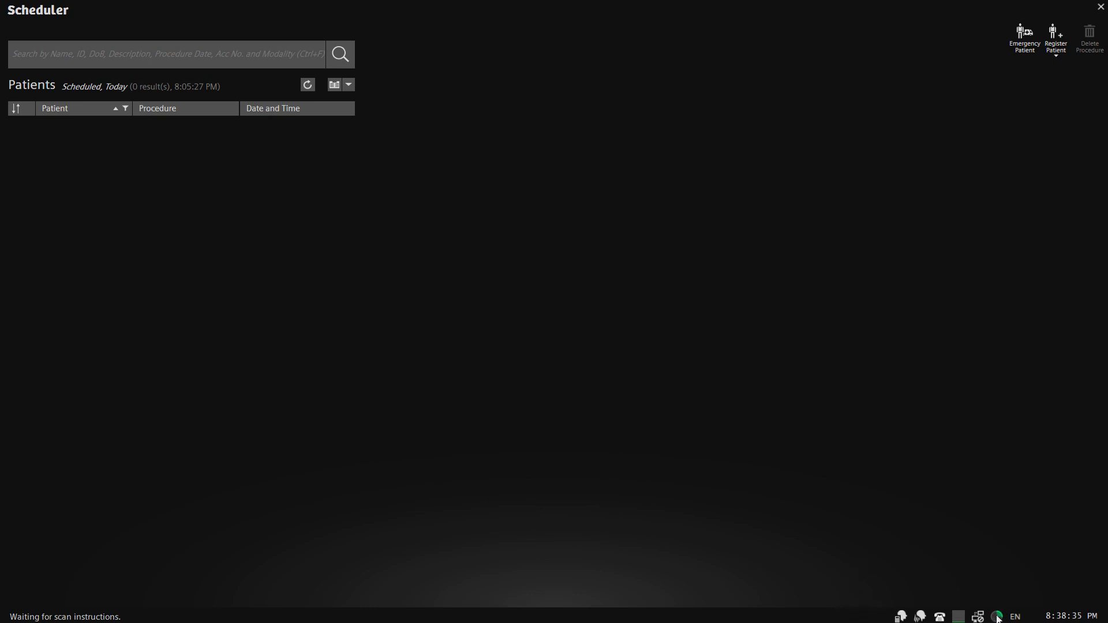
{"action": "mouse_move", "coordinate": [997, 618]}
{"action": "mouse_move", "coordinate": [958, 620]}
{"action": "left_click", "coordinate": [959, 618]}
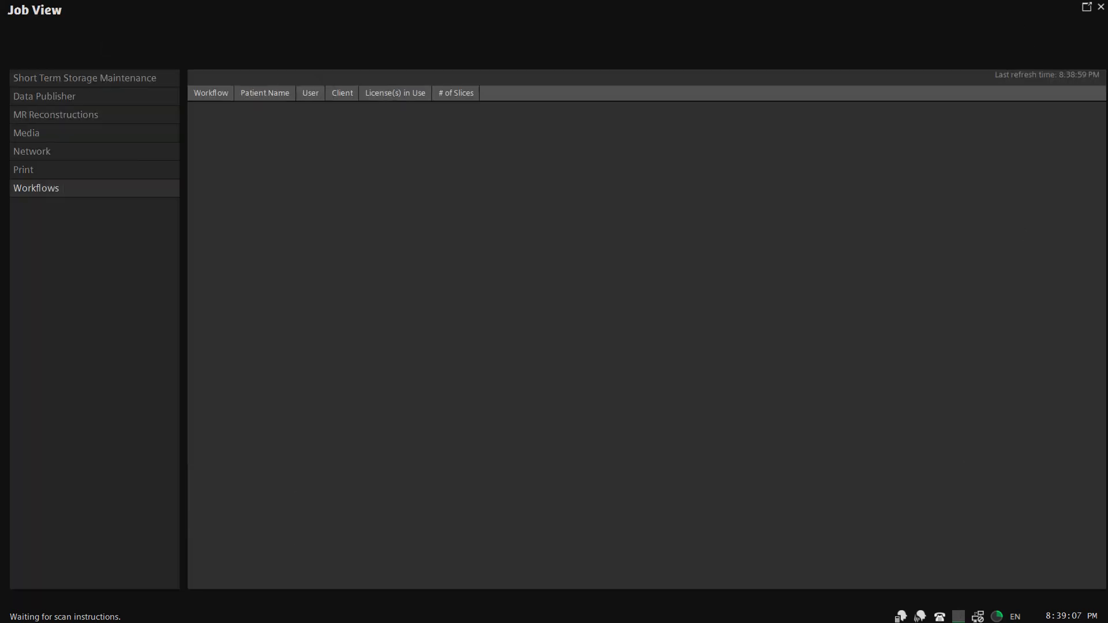
{"action": "left_click", "coordinate": [1101, 7]}
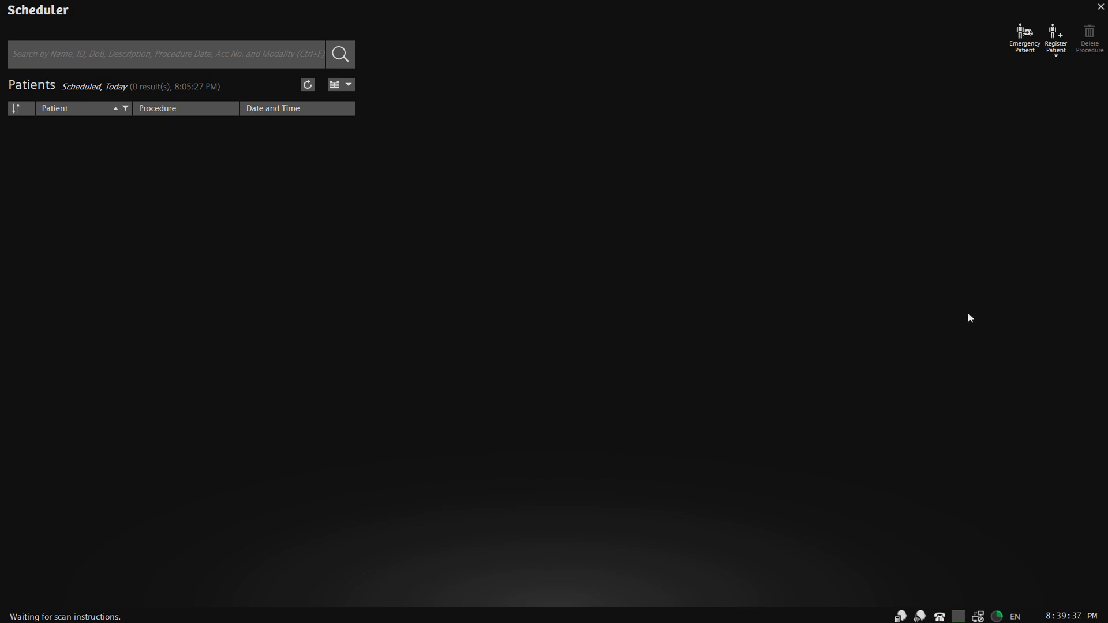
Examine the MR Scanner & Acquisition status messages in the scheduler and close the message window.
{"action": "left_click", "coordinate": [920, 616]}
{"action": "left_click", "coordinate": [285, 198]}
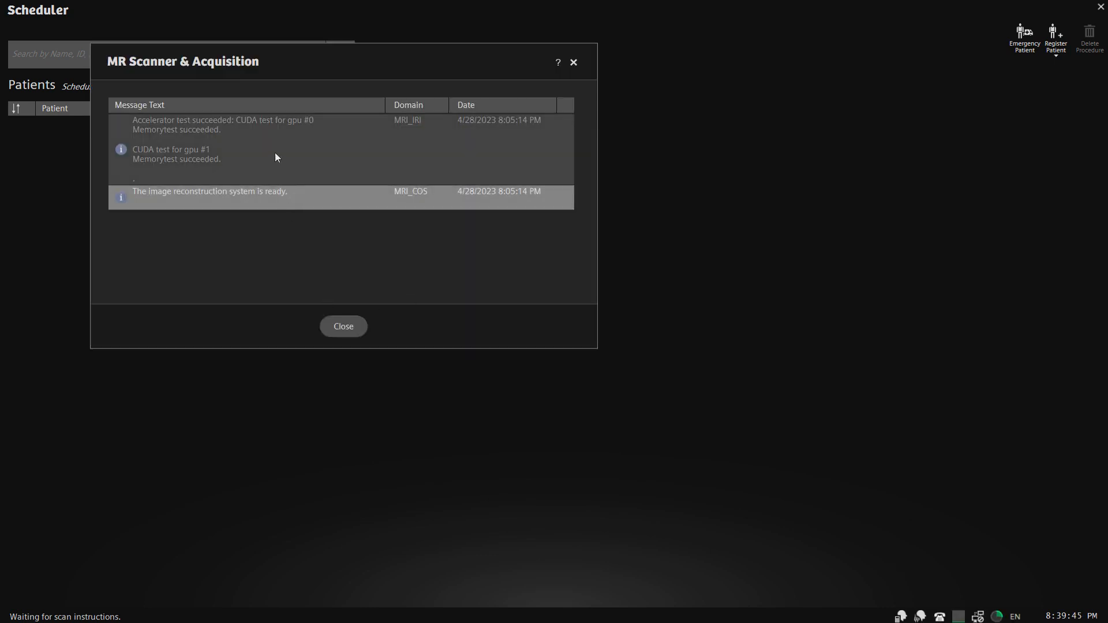
{"action": "left_click", "coordinate": [276, 155]}
{"action": "left_click_drag", "start_coordinate": [322, 62], "coordinate": [594, 144]}
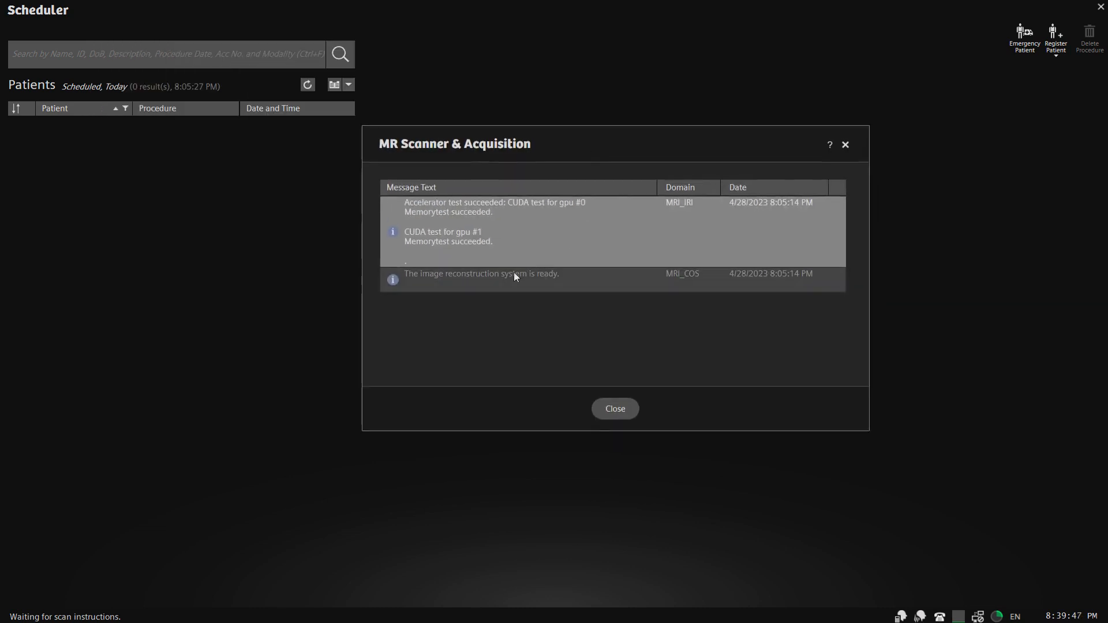
{"action": "left_click", "coordinate": [505, 274]}
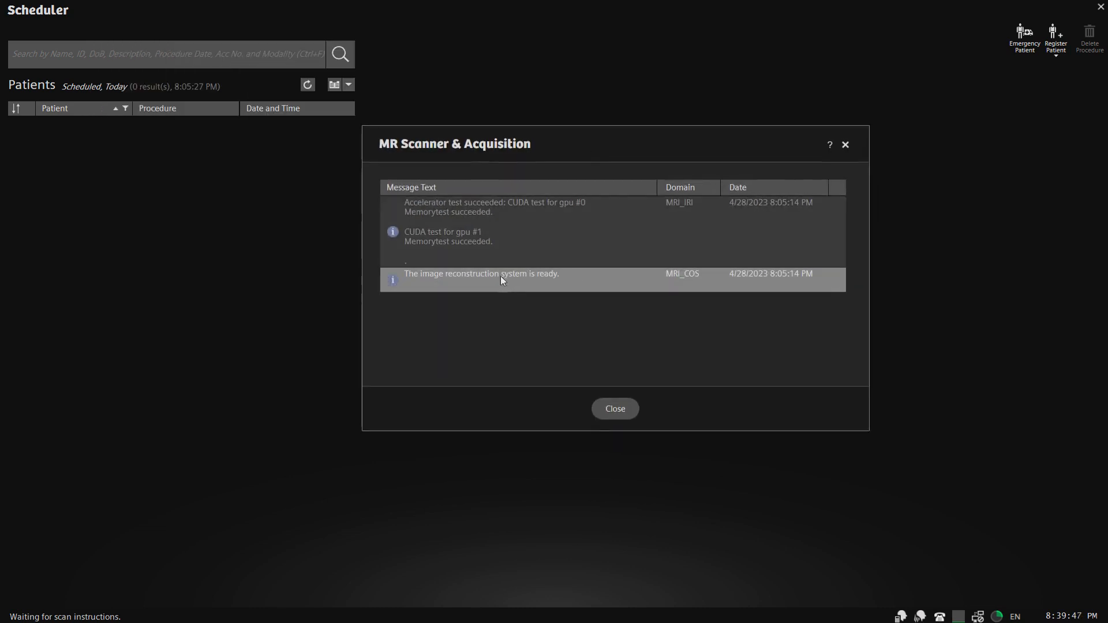
{"action": "left_click", "coordinate": [576, 236]}
{"action": "left_click", "coordinate": [613, 285]}
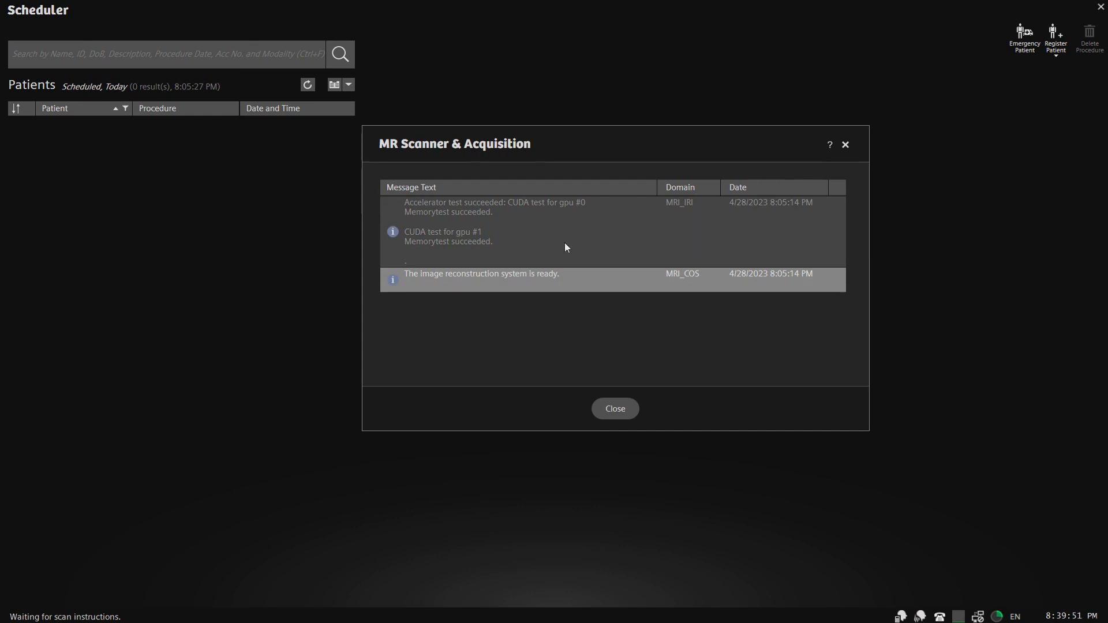
{"action": "left_click", "coordinate": [557, 244]}
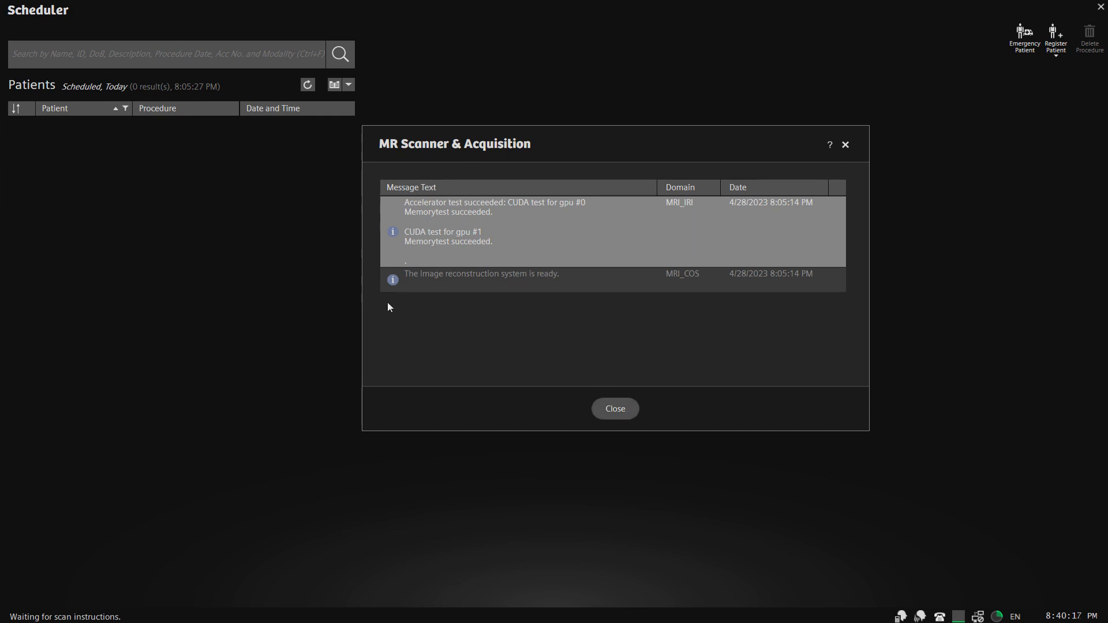
{"action": "left_click", "coordinate": [607, 408]}
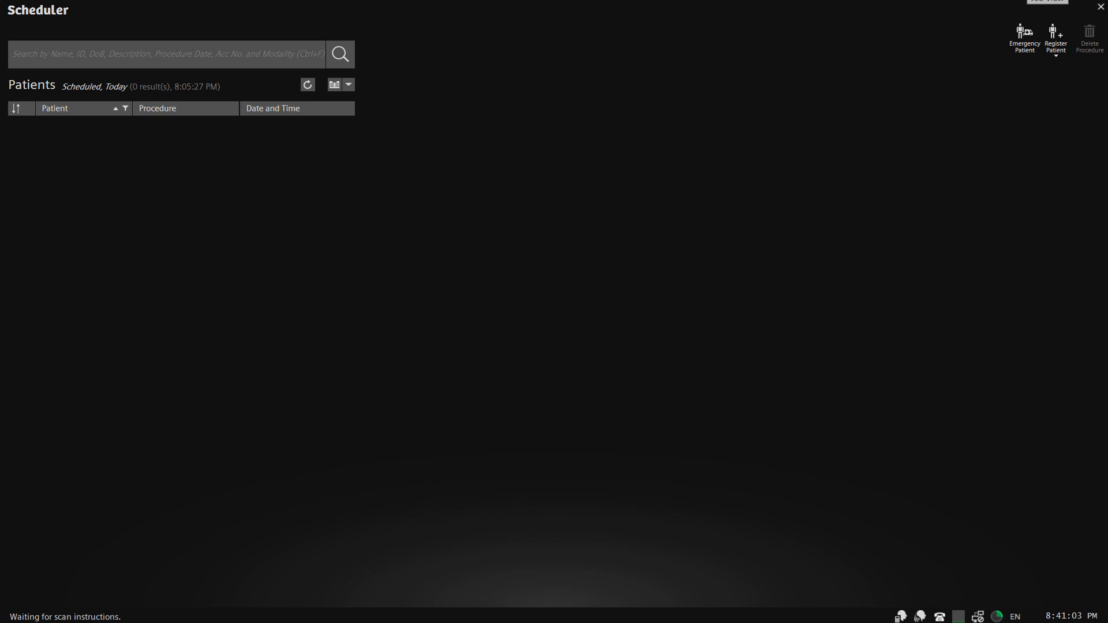
View the MR Reconstructions, Network and Media jobs in Job View, and return to the scheduler.
{"action": "left_click", "coordinate": [901, 617]}
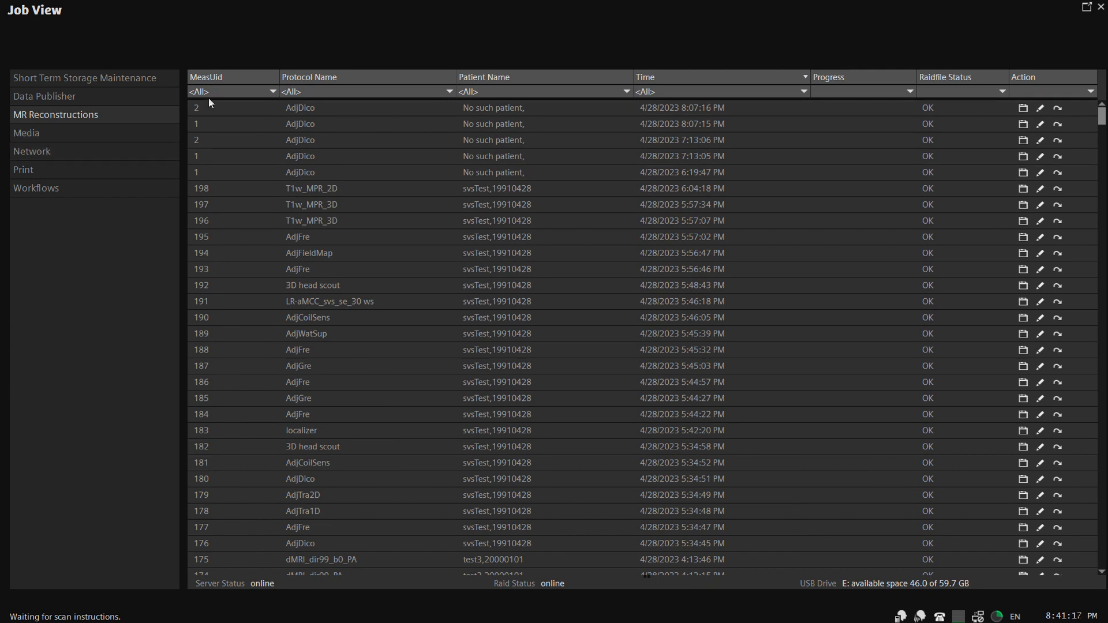
{"action": "left_click", "coordinate": [55, 155]}
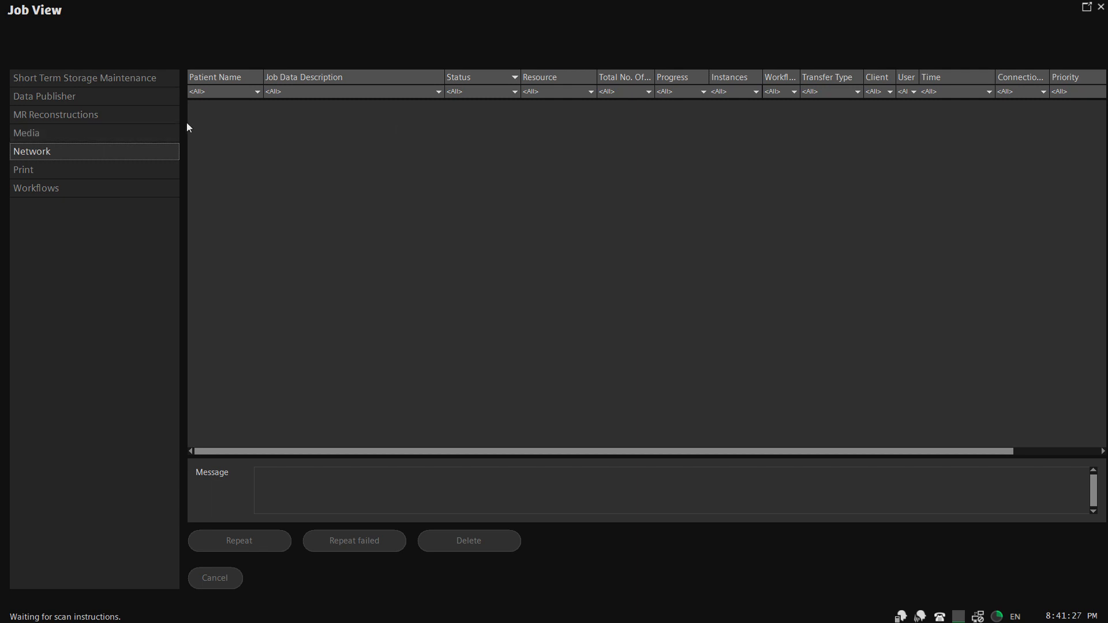
{"action": "left_click", "coordinate": [47, 134]}
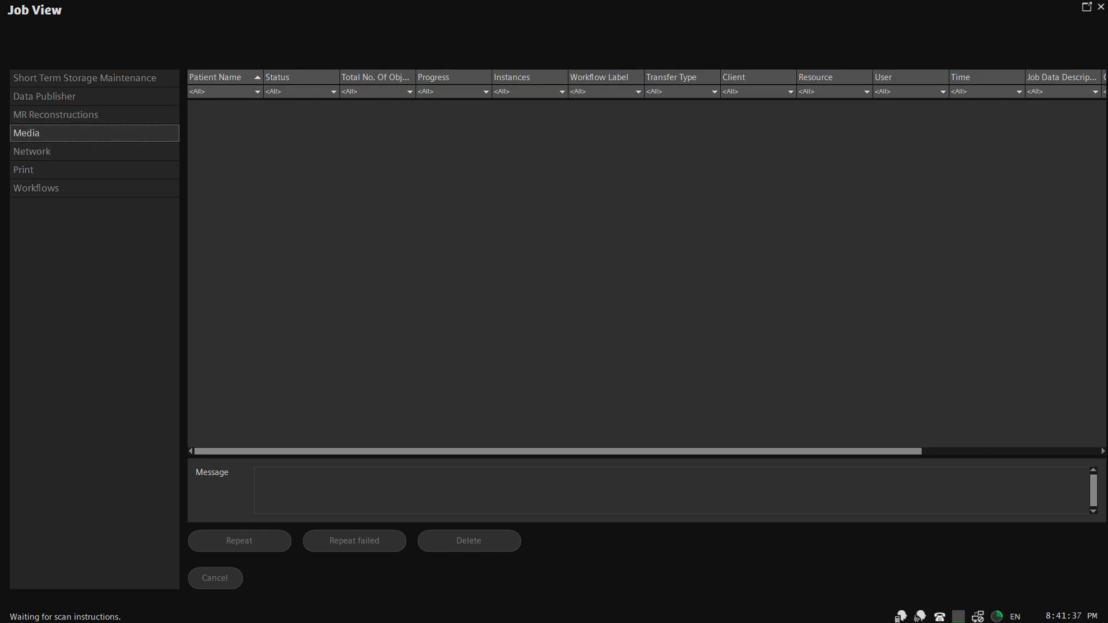
{"action": "left_click", "coordinate": [1101, 8]}
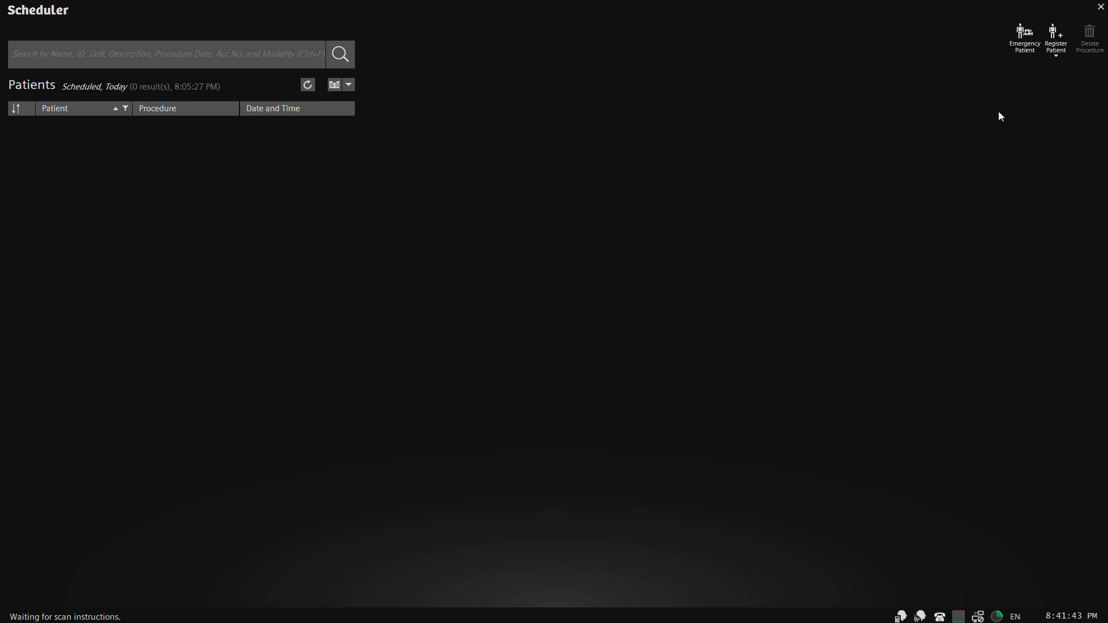
Register a new patient, entering the patient's last name and letting the patient ID be generated automatically.
{"action": "left_click", "coordinate": [1057, 29]}
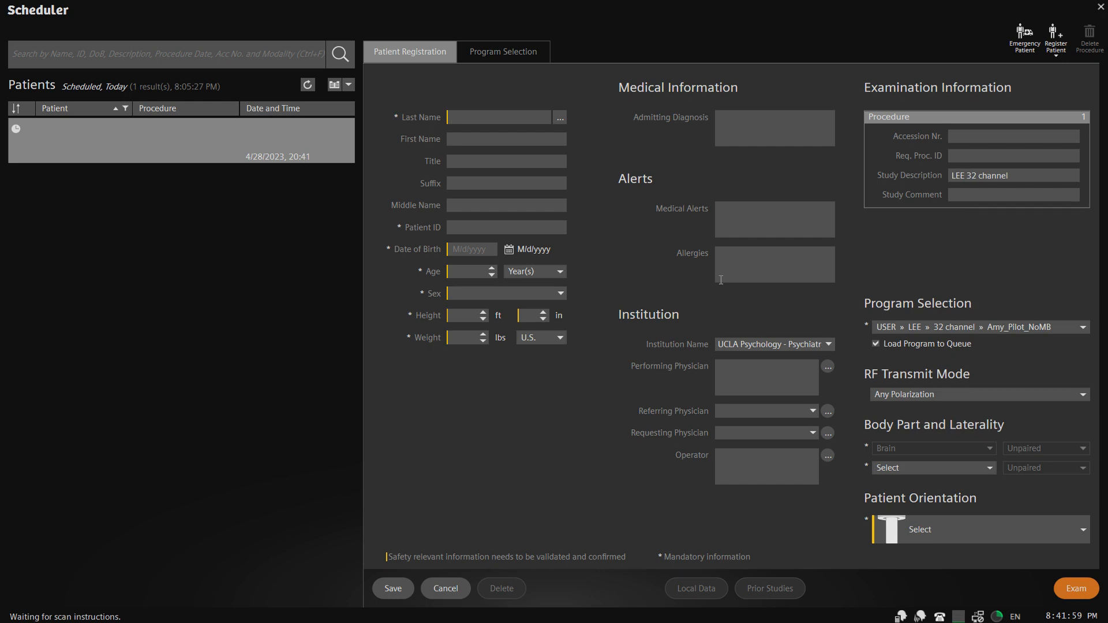
{"action": "type", "text": "vidOps"}
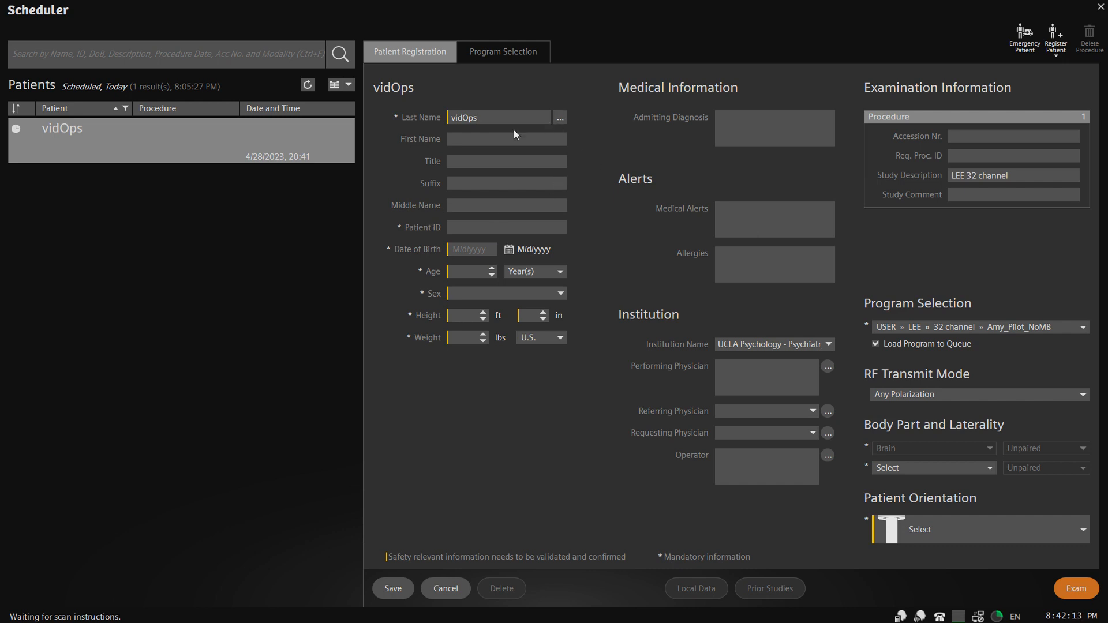
{"action": "left_click_drag", "start_coordinate": [488, 118], "coordinate": [407, 118]}
{"action": "left_click", "coordinate": [504, 226]}
{"action": "key", "text": "Tab"}
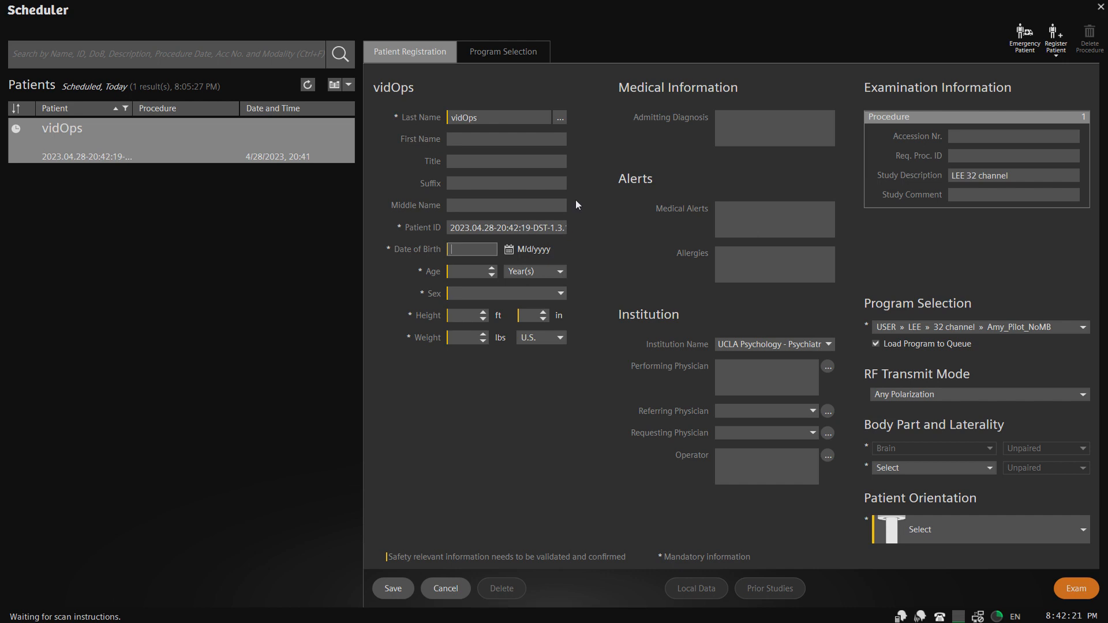
Replace the generated patient ID with the same text as the patient's last name.
{"action": "left_click", "coordinate": [535, 233]}
{"action": "left_click", "coordinate": [502, 229]}
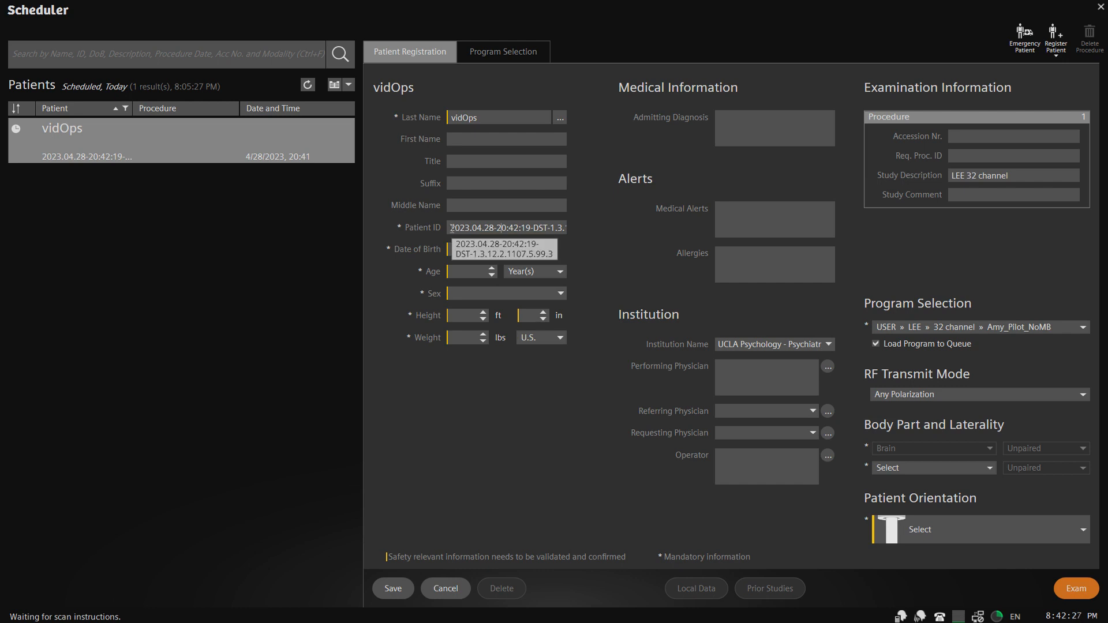
{"action": "left_click_drag", "start_coordinate": [452, 228], "coordinate": [607, 233]}
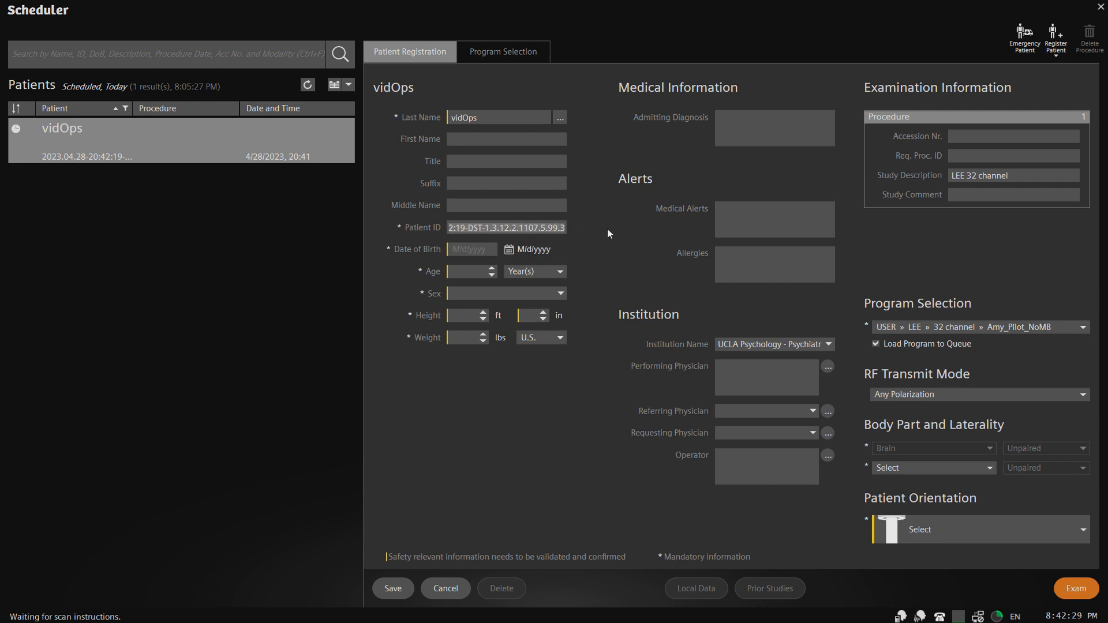
{"action": "key", "text": "BackSpace"}
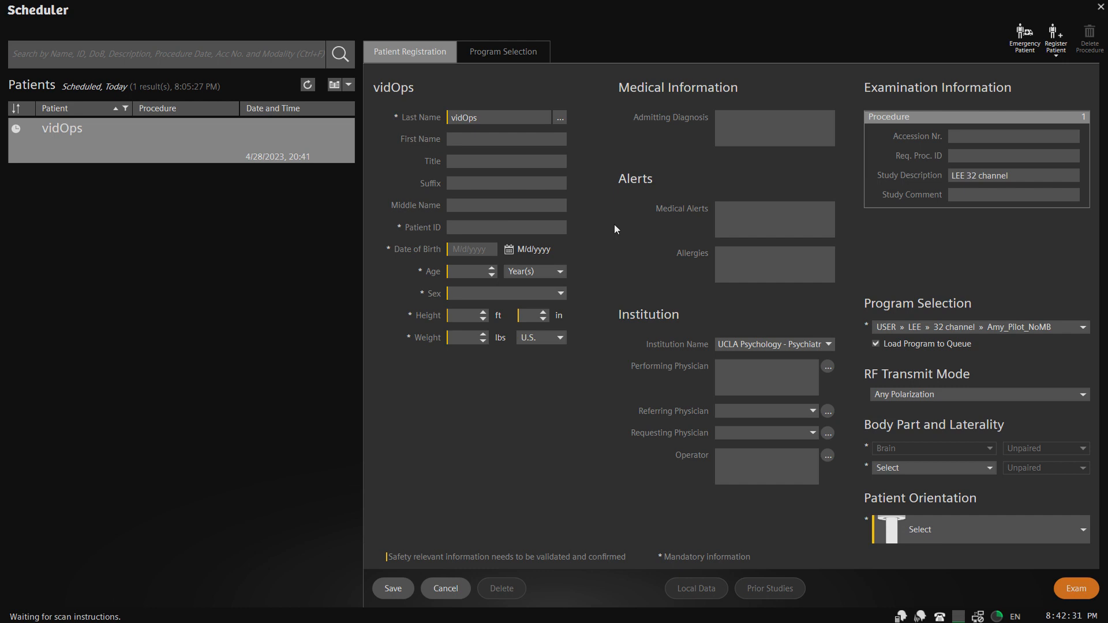
{"action": "type", "text": "vidOps"}
{"action": "left_click_drag", "start_coordinate": [522, 228], "coordinate": [438, 232]}
Set the patient's age to 32 years and the sex to Other.
{"action": "left_click", "coordinate": [476, 275]}
{"action": "type", "text": "32"}
{"action": "left_click", "coordinate": [497, 292]}
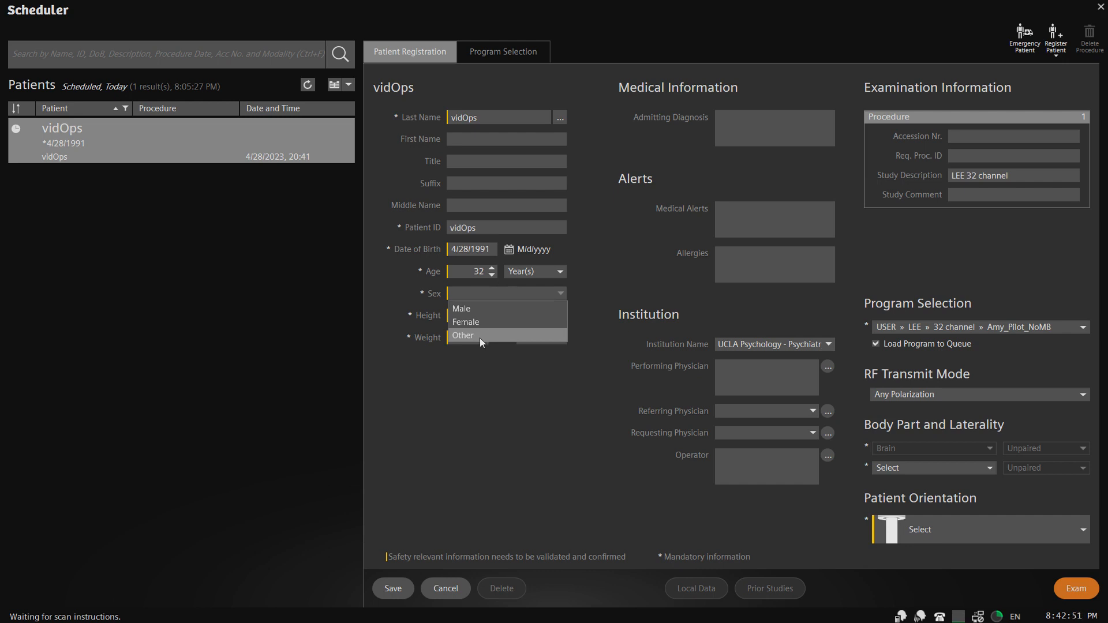
{"action": "left_click", "coordinate": [481, 336]}
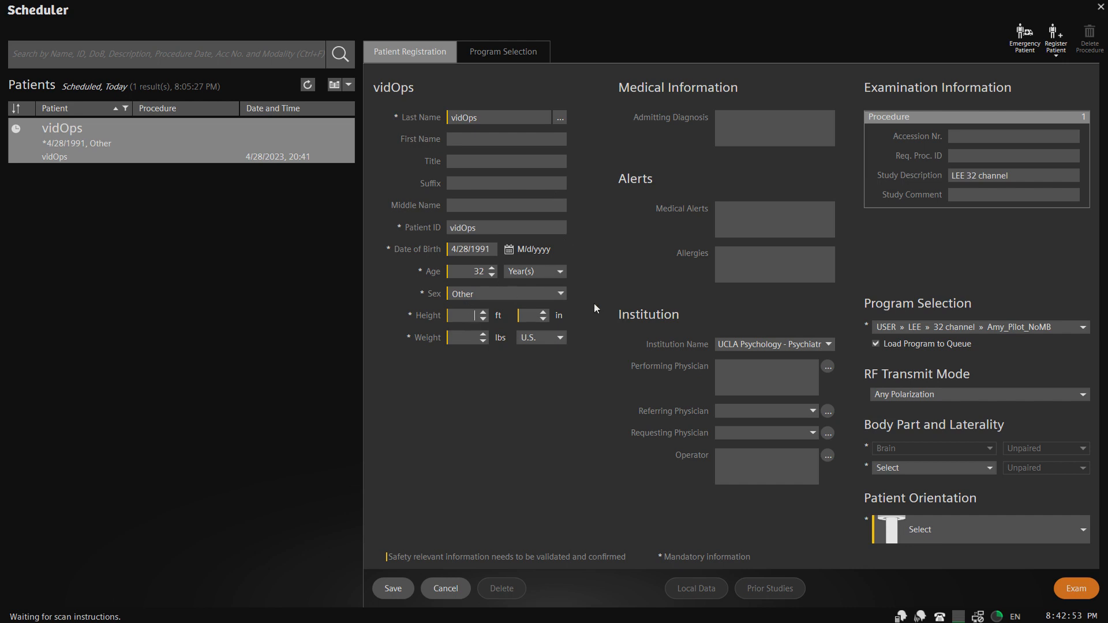
Set the patient's height to 5 ft 10 in and weight to 160 lbs, and try to start the exam.
{"action": "key", "text": "Tab"}
{"action": "type", "text": "5"}
{"action": "key", "text": "Tab"}
{"action": "type", "text": "10"}
{"action": "key", "text": "Tab"}
{"action": "type", "text": "160"}
{"action": "left_click", "coordinate": [1078, 589]}
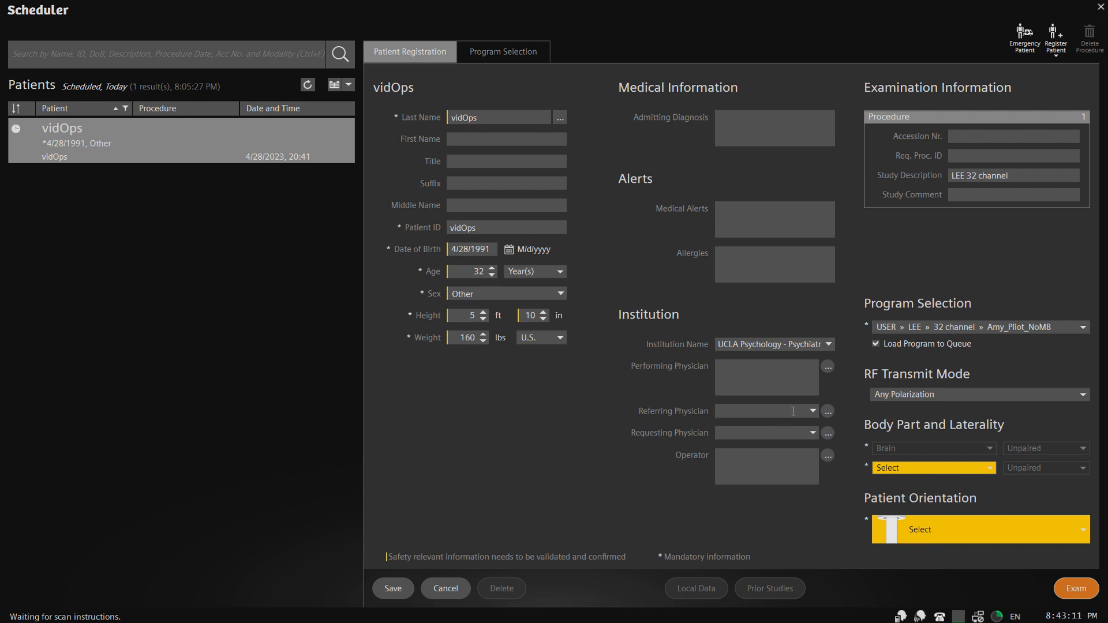
Enter the operator's initials in the Institution section of the patient registration.
{"action": "left_click", "coordinate": [773, 453]}
{"action": "type", "text": "JG"}
{"action": "key", "text": "Return"}
Try several starting letters for Referring Physician to bring up saved entries, and clear the field.
{"action": "left_click", "coordinate": [786, 410]}
{"action": "type", "text": "W"}
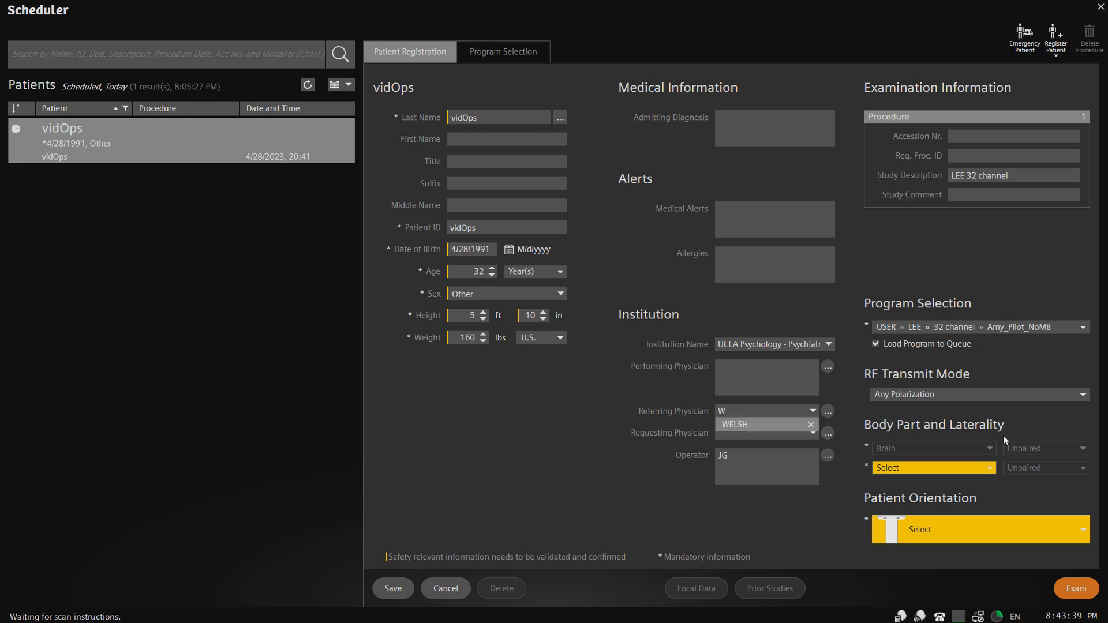
{"action": "key", "text": "BackSpace"}
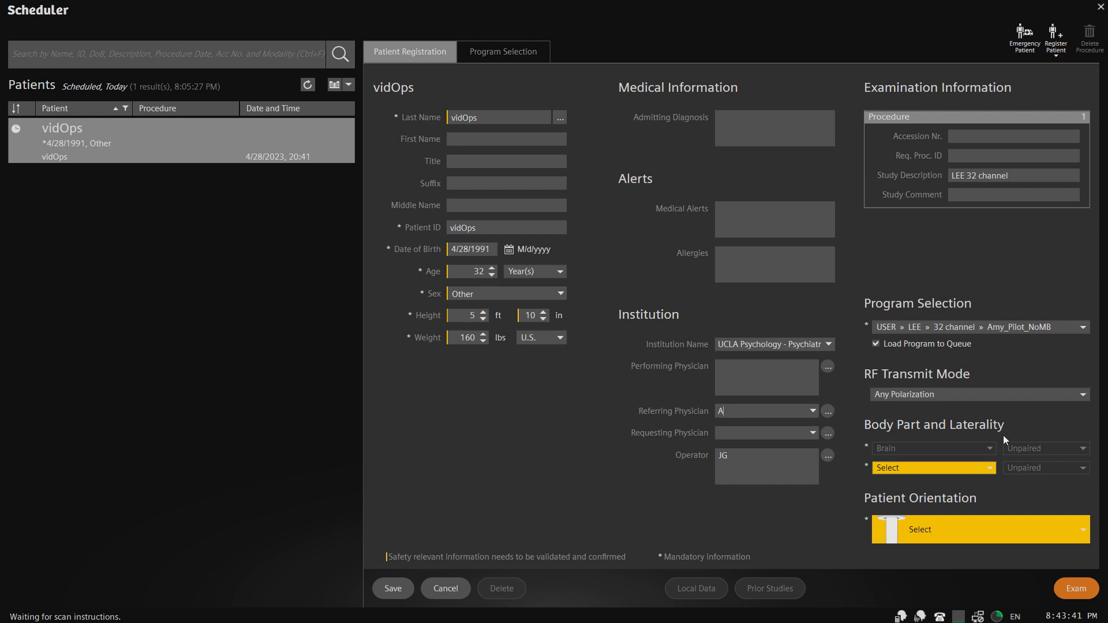
{"action": "type", "text": "B"}
{"action": "key", "text": "BackSpace"}
{"action": "type", "text": "S"}
{"action": "key", "text": "BackSpace"}
Open the full program tree through Other Examination and collapse the LEE folder with its 32 channel subfolder.
{"action": "left_click", "coordinate": [963, 327]}
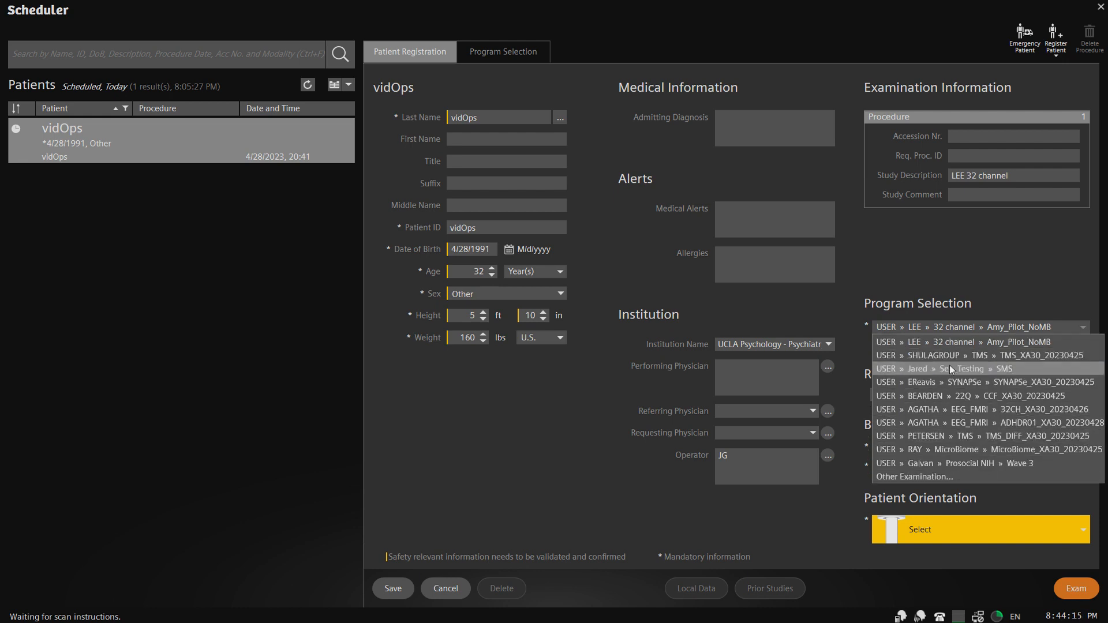
{"action": "left_click", "coordinate": [956, 475]}
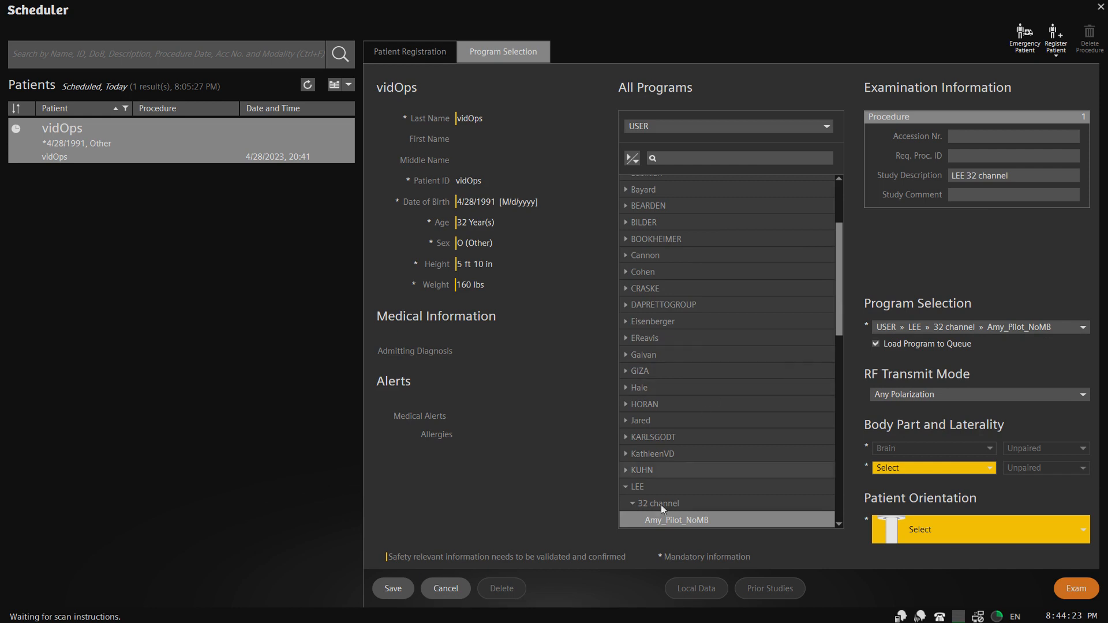
{"action": "left_click", "coordinate": [632, 503]}
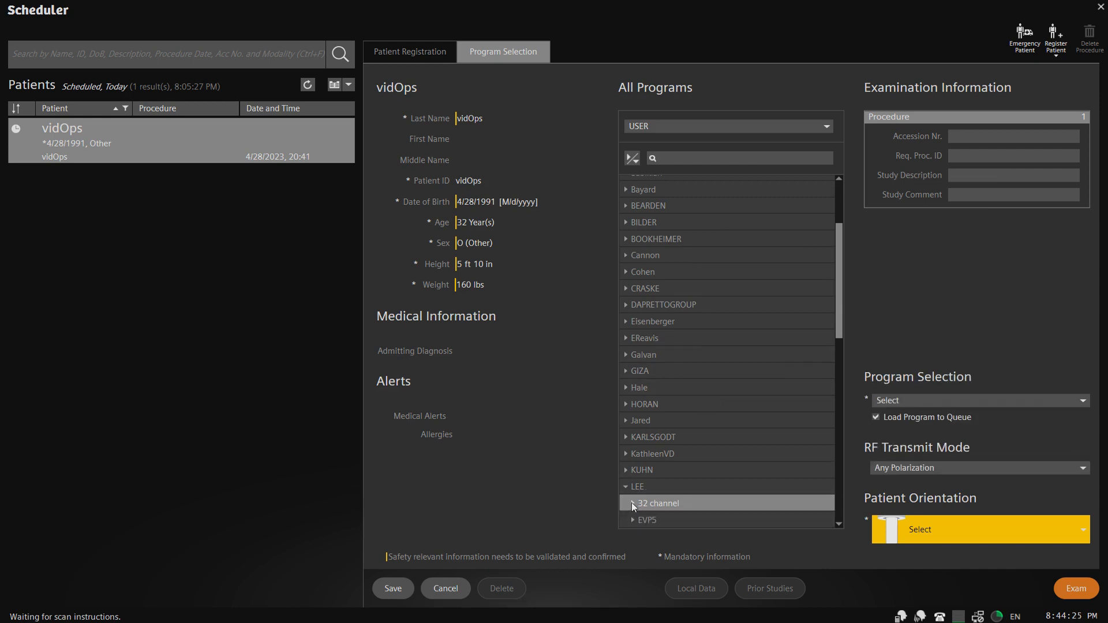
{"action": "left_click", "coordinate": [626, 487]}
Collapse the SHULAGROUP folder and its TMS subfolder, and look through the USER program folders.
{"action": "scroll", "coordinate": [696, 386], "scroll_direction": "down", "scroll_amount": 3}
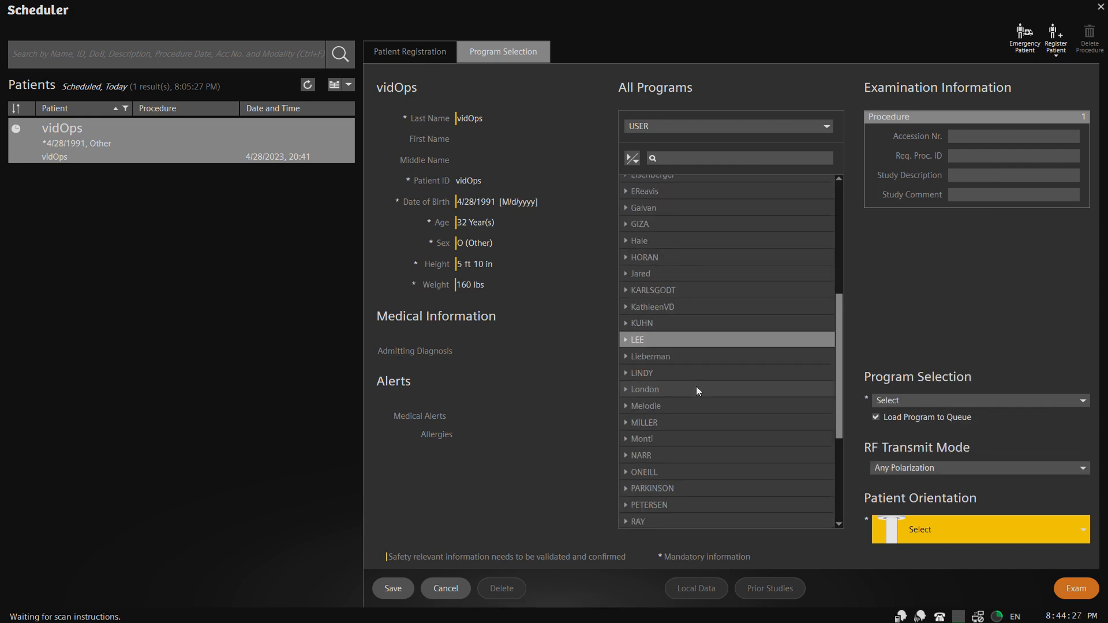
{"action": "scroll", "coordinate": [693, 392], "scroll_direction": "down", "scroll_amount": 4}
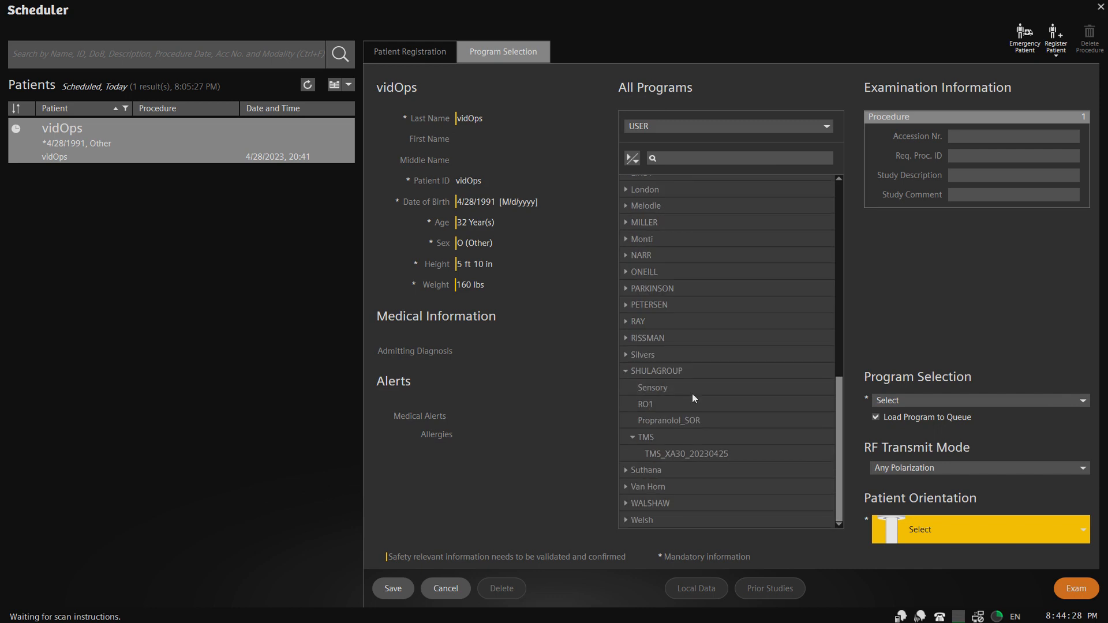
{"action": "left_click", "coordinate": [632, 437]}
{"action": "scroll", "coordinate": [643, 377], "scroll_direction": "up", "scroll_amount": 8}
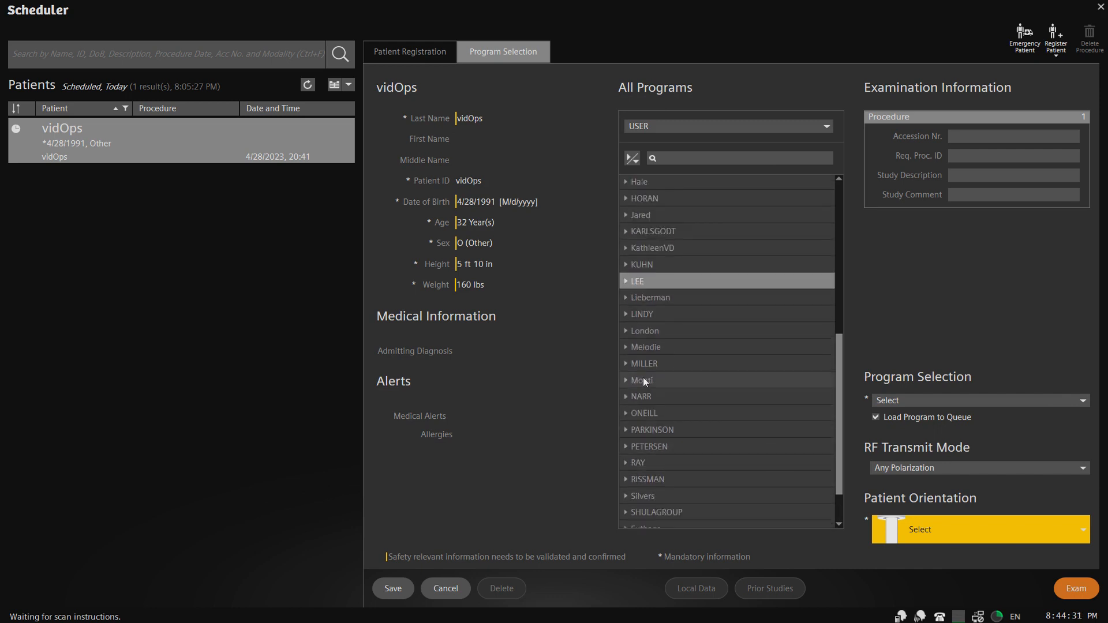
{"action": "scroll", "coordinate": [646, 379], "scroll_direction": "down", "scroll_amount": 8}
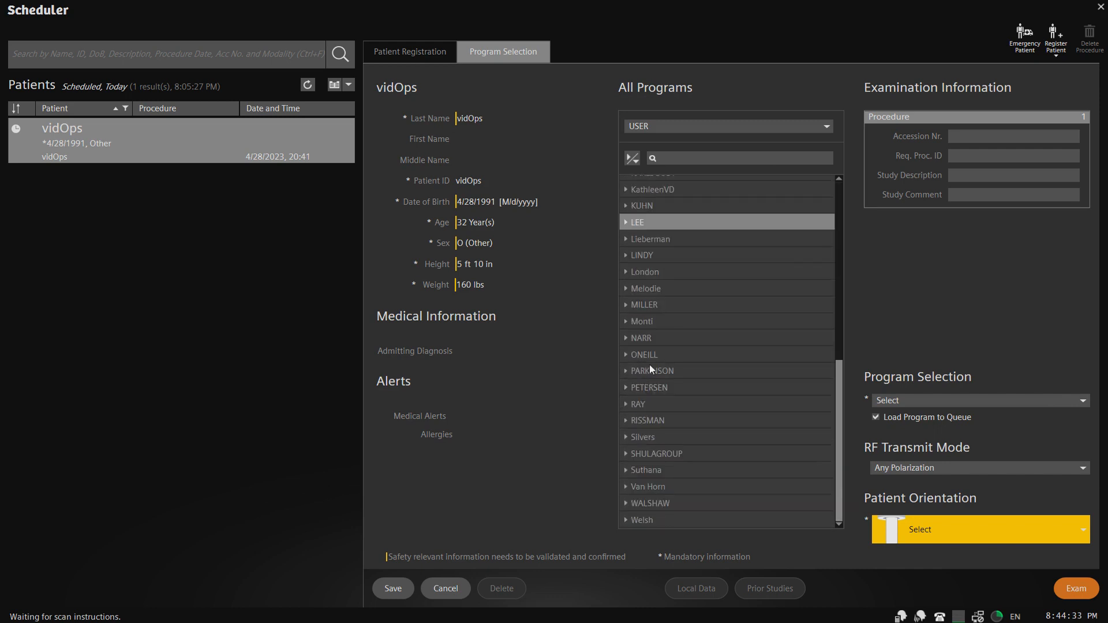
{"action": "scroll", "coordinate": [633, 376], "scroll_direction": "up", "scroll_amount": 4}
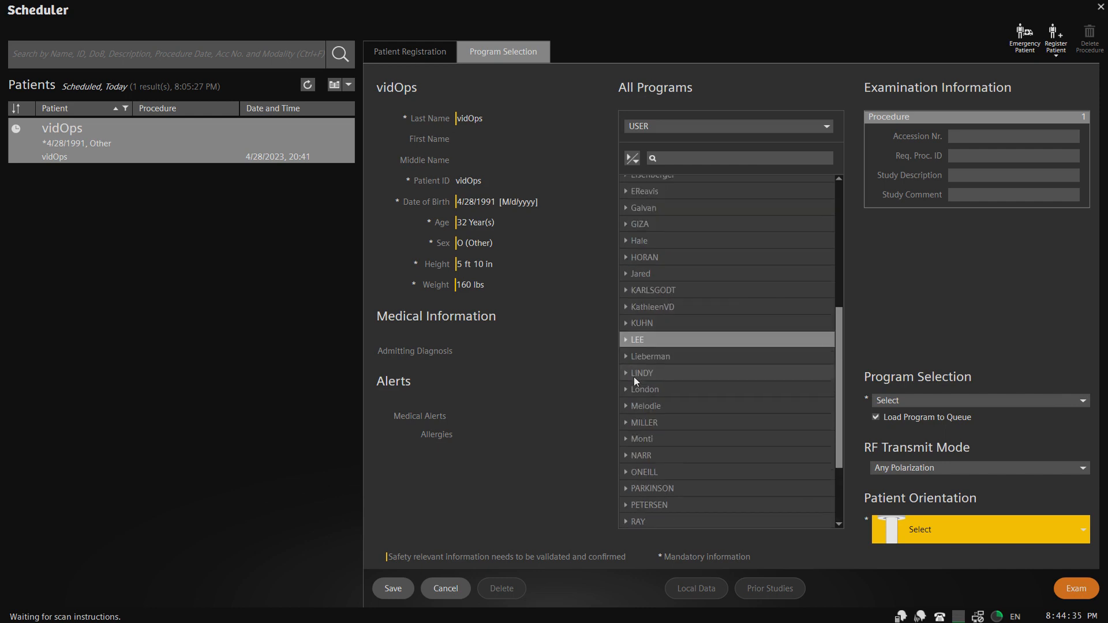
{"action": "scroll", "coordinate": [640, 377], "scroll_direction": "down", "scroll_amount": 1}
{"action": "scroll", "coordinate": [632, 464], "scroll_direction": "down", "scroll_amount": 3}
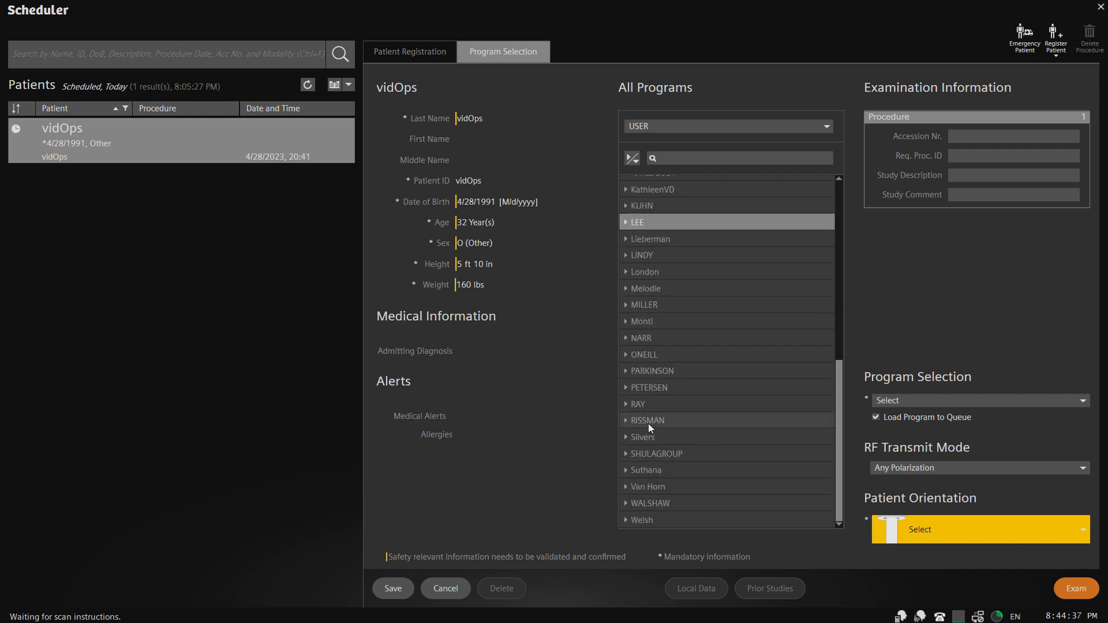
Expand PETERSEN's TMS folder and select TMS_XA30_20230425, followed by TMS_MRS_XA30_20230425, as the exam program.
{"action": "left_click", "coordinate": [625, 387]}
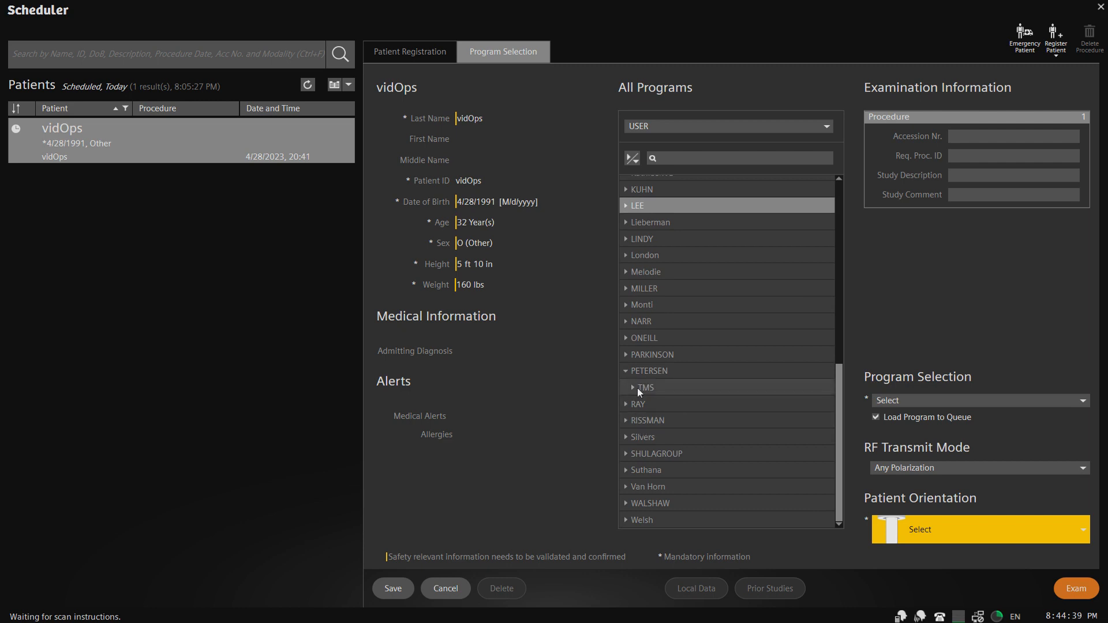
{"action": "left_click", "coordinate": [635, 388]}
{"action": "left_click", "coordinate": [677, 396]}
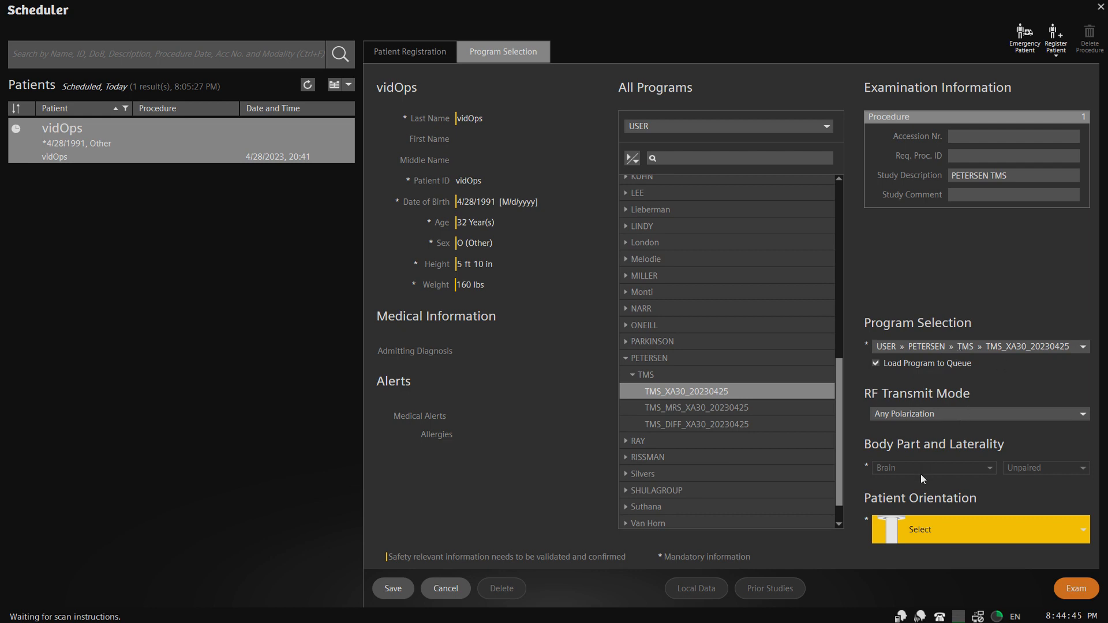
{"action": "left_click", "coordinate": [673, 410]}
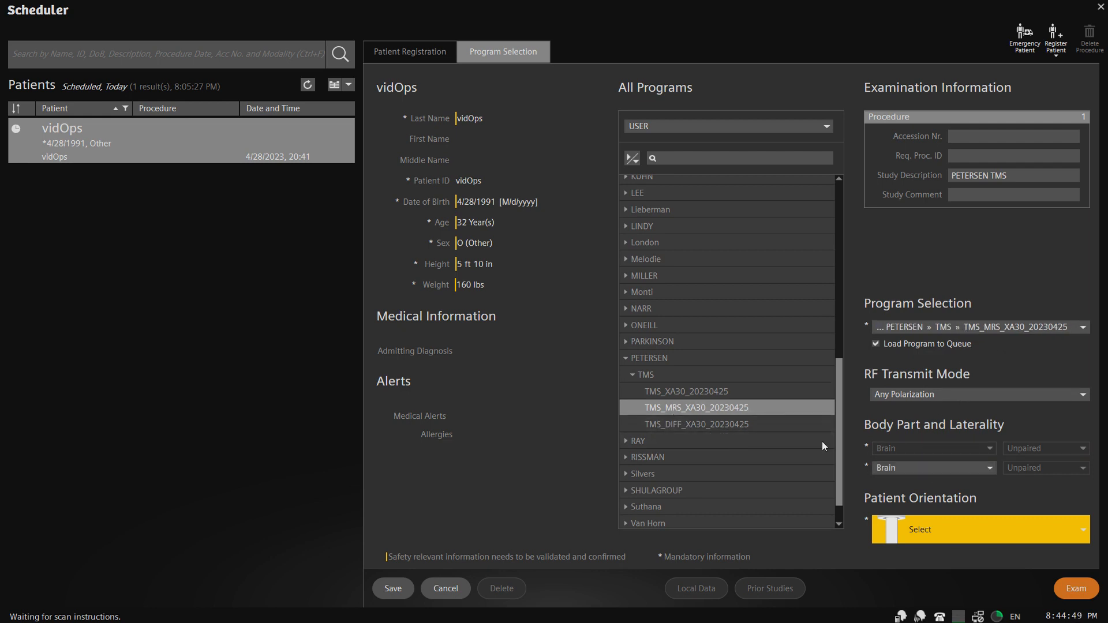
Look through the options for the second body part and close the list without changing it.
{"action": "left_click", "coordinate": [962, 470]}
{"action": "scroll", "coordinate": [931, 331], "scroll_direction": "down", "scroll_amount": 3}
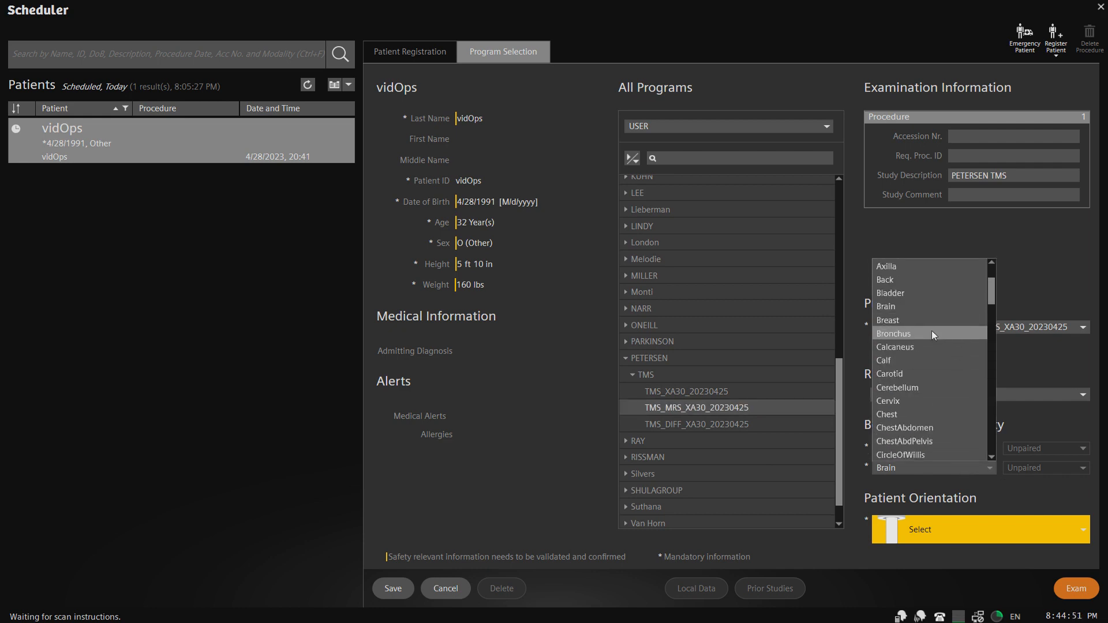
{"action": "scroll", "coordinate": [967, 369], "scroll_direction": "down", "scroll_amount": 15}
{"action": "scroll", "coordinate": [964, 372], "scroll_direction": "up", "scroll_amount": 16}
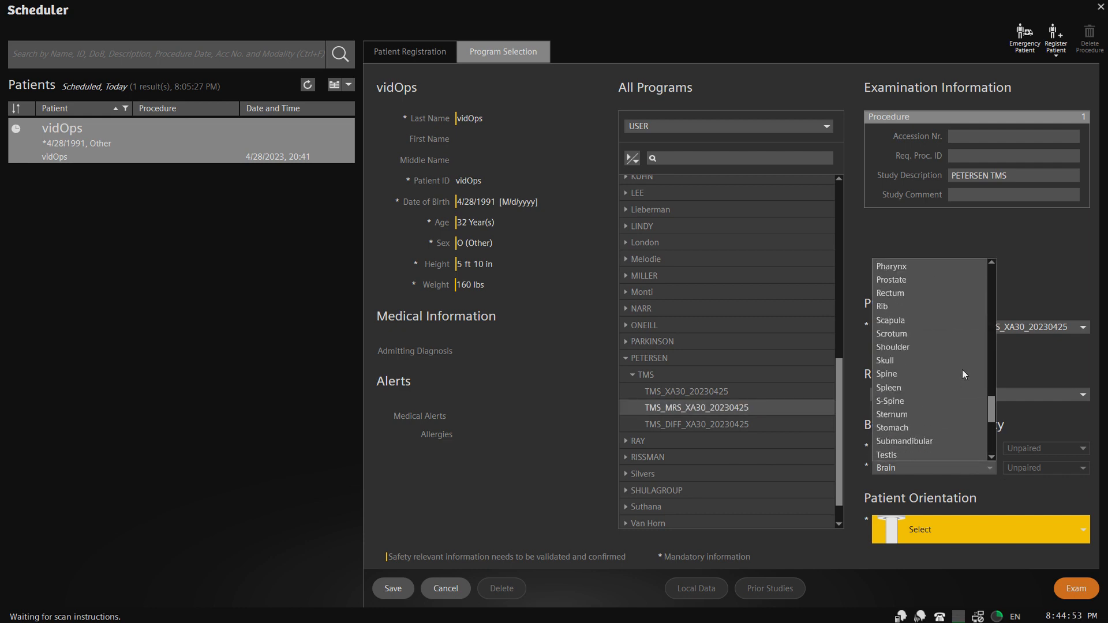
{"action": "left_click", "coordinate": [633, 378]}
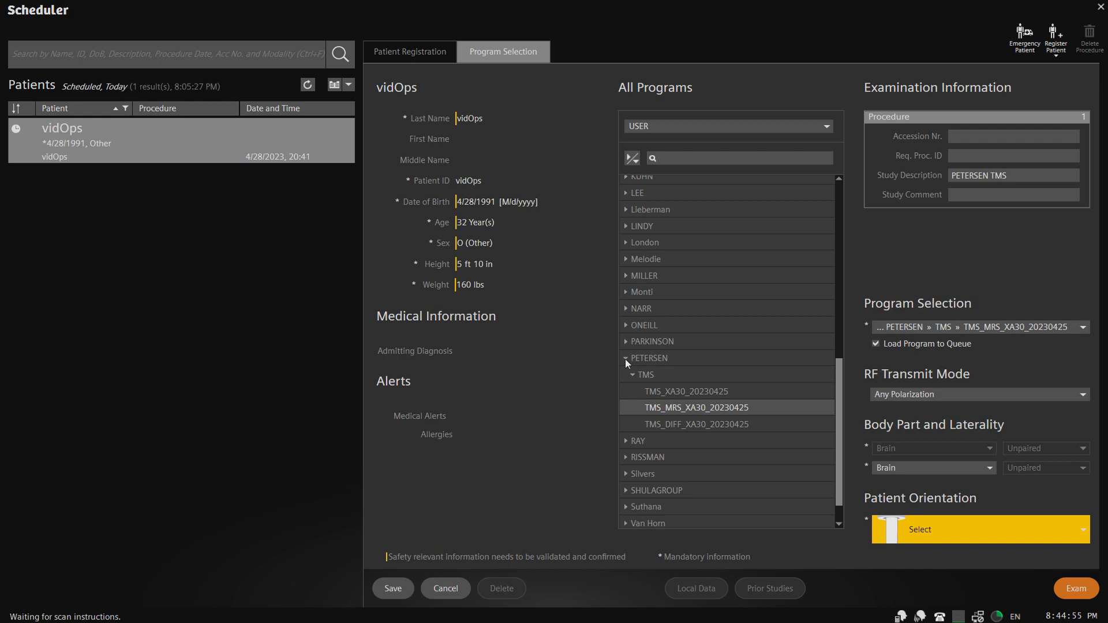
Select TMS_XA30_20230425 in SHULAGROUP's TMS folder, and clear that choice by collapsing the folders.
{"action": "left_click", "coordinate": [625, 359]}
{"action": "left_click", "coordinate": [626, 455]}
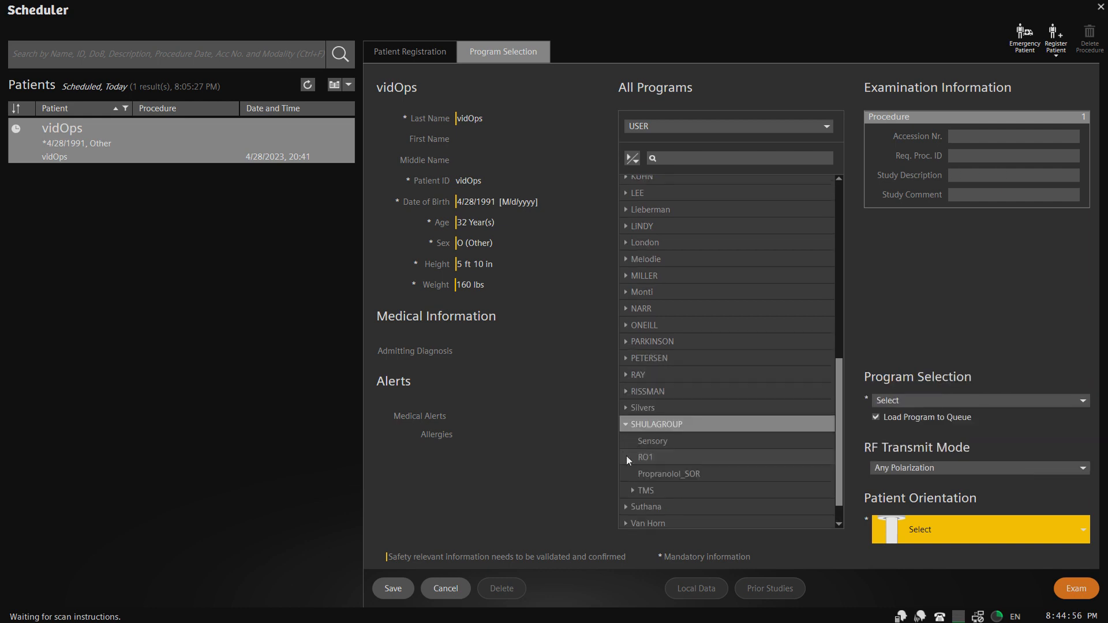
{"action": "left_click", "coordinate": [633, 490]}
{"action": "left_click", "coordinate": [663, 506]}
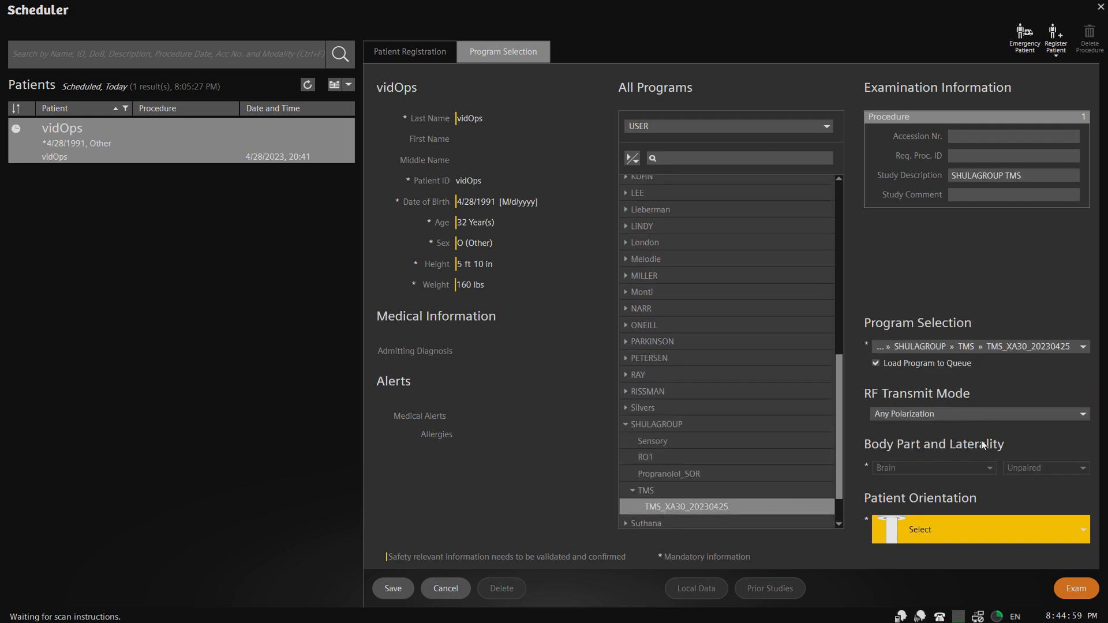
{"action": "left_click", "coordinate": [633, 490]}
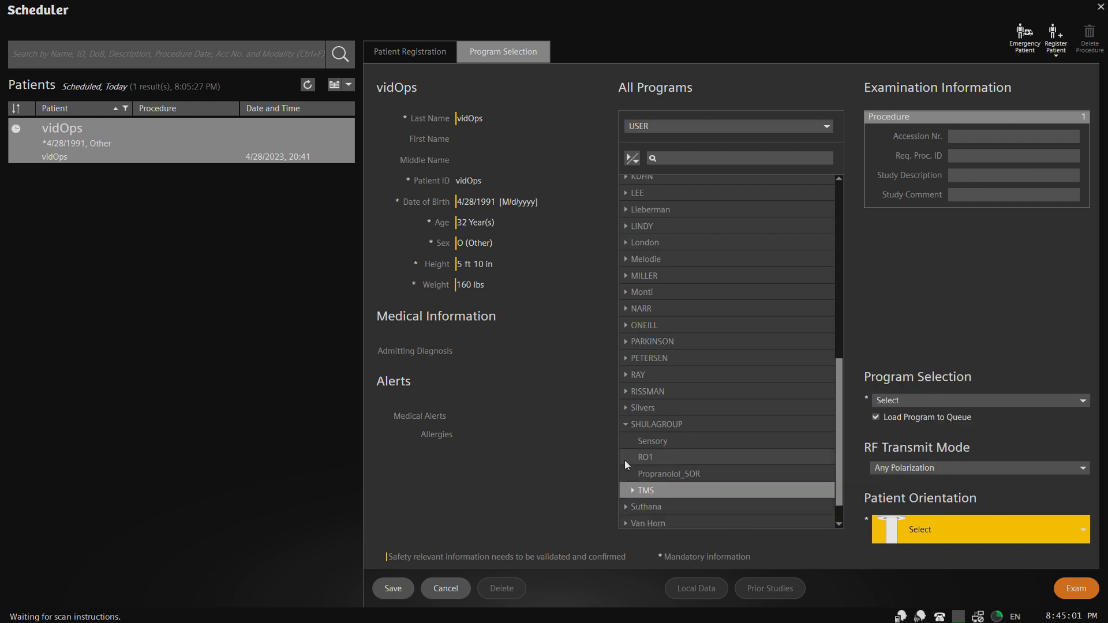
{"action": "left_click", "coordinate": [626, 427]}
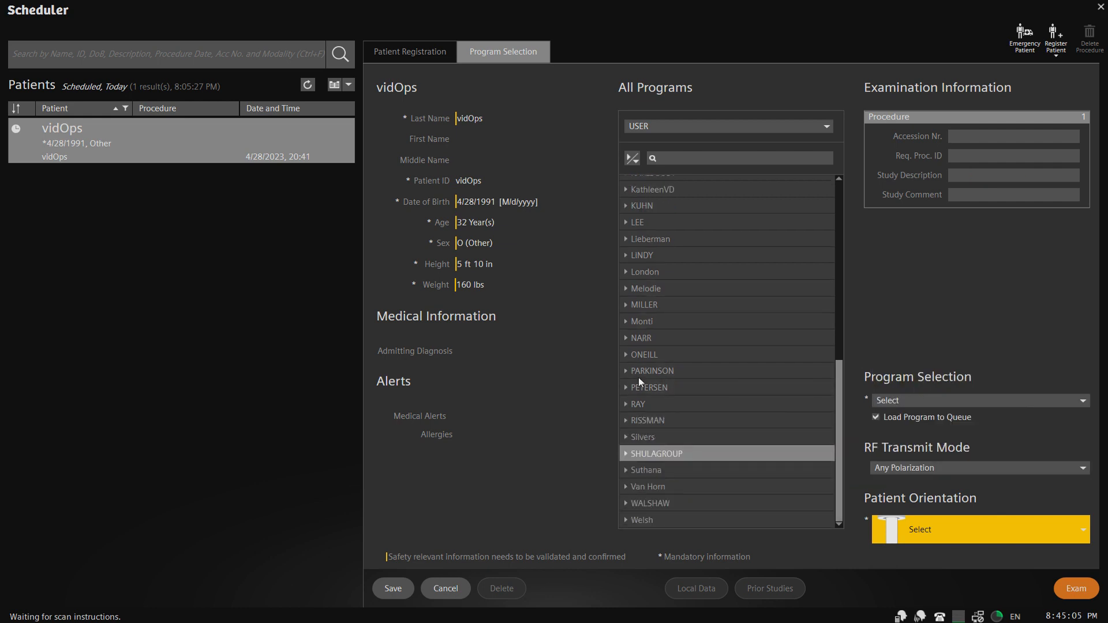
Start the exam with PETERSEN's TMS_XA30_20230425 program and the Head First Supine patient orientation.
{"action": "left_click", "coordinate": [626, 387]}
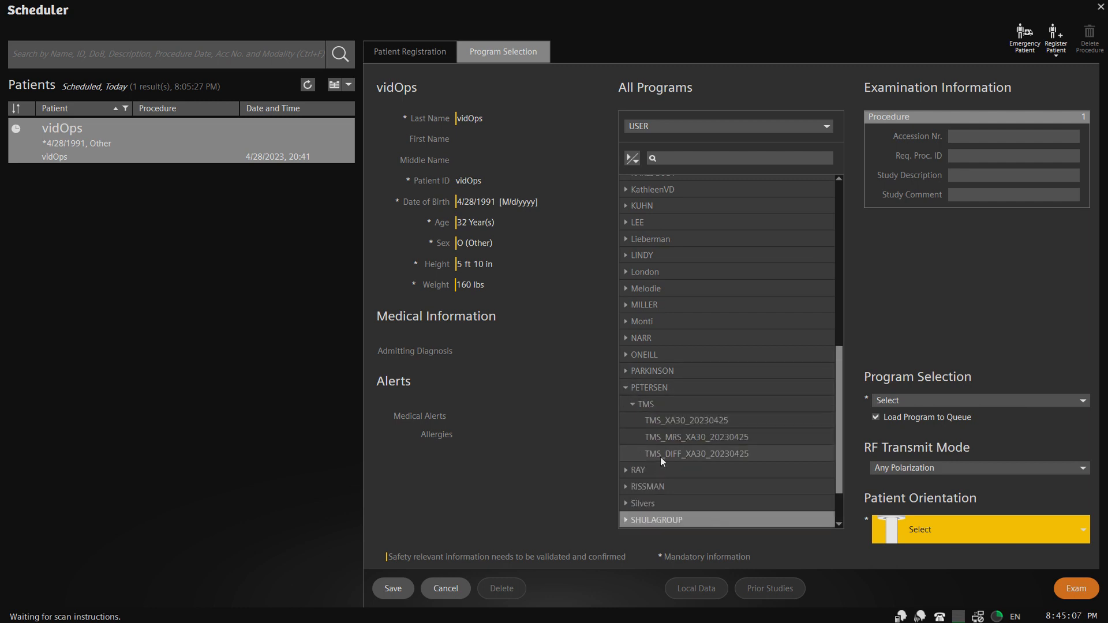
{"action": "left_click", "coordinate": [680, 423]}
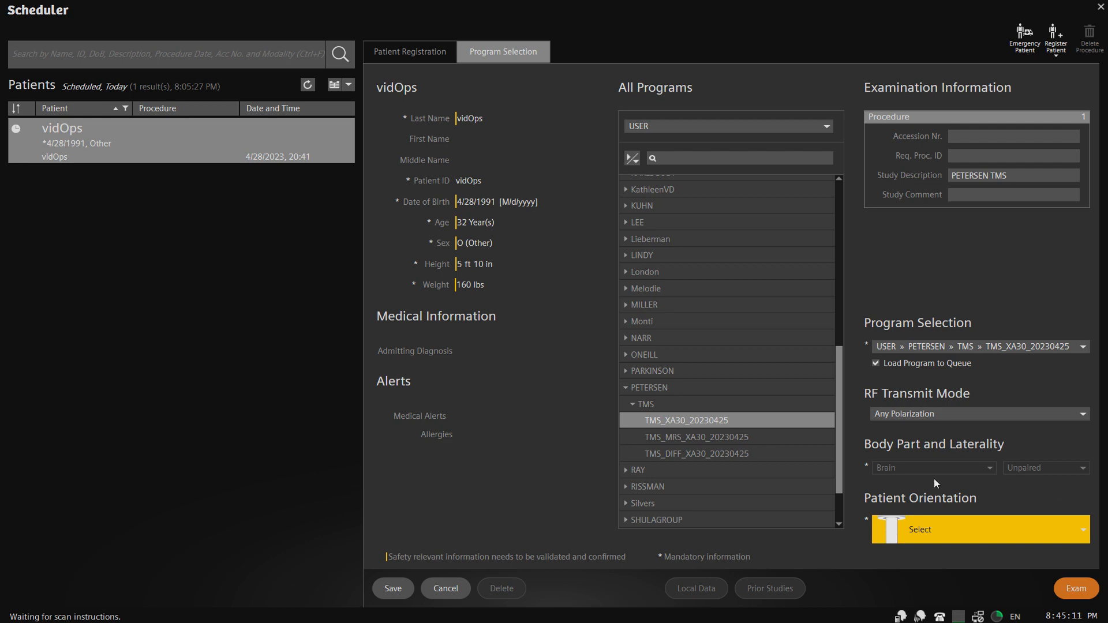
{"action": "left_click", "coordinate": [986, 531]}
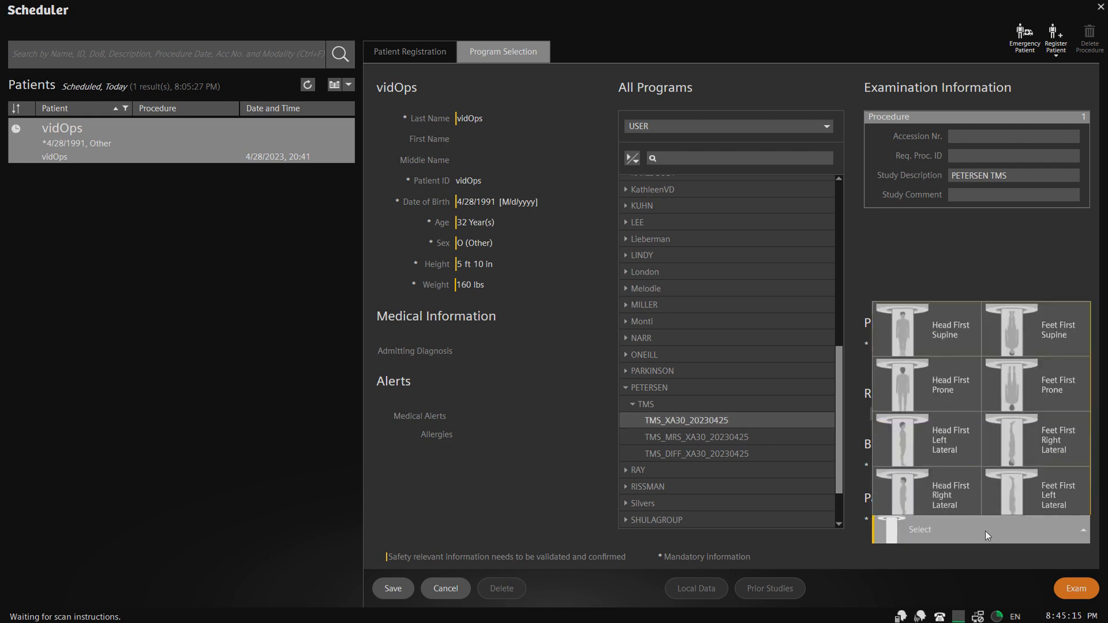
{"action": "left_click", "coordinate": [929, 309]}
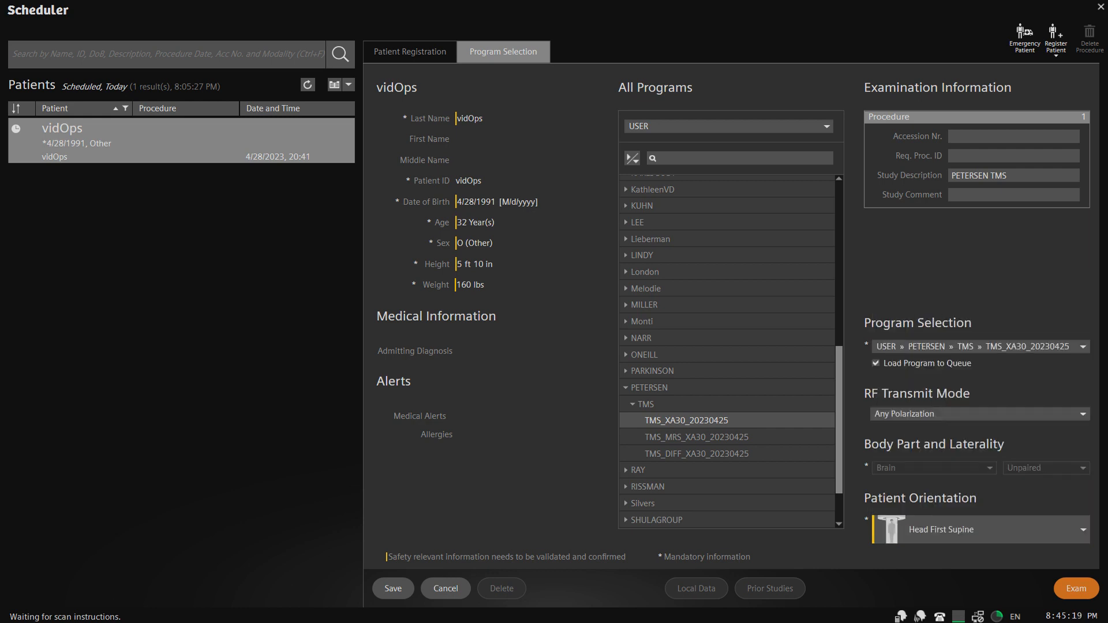
{"action": "left_click", "coordinate": [1076, 588]}
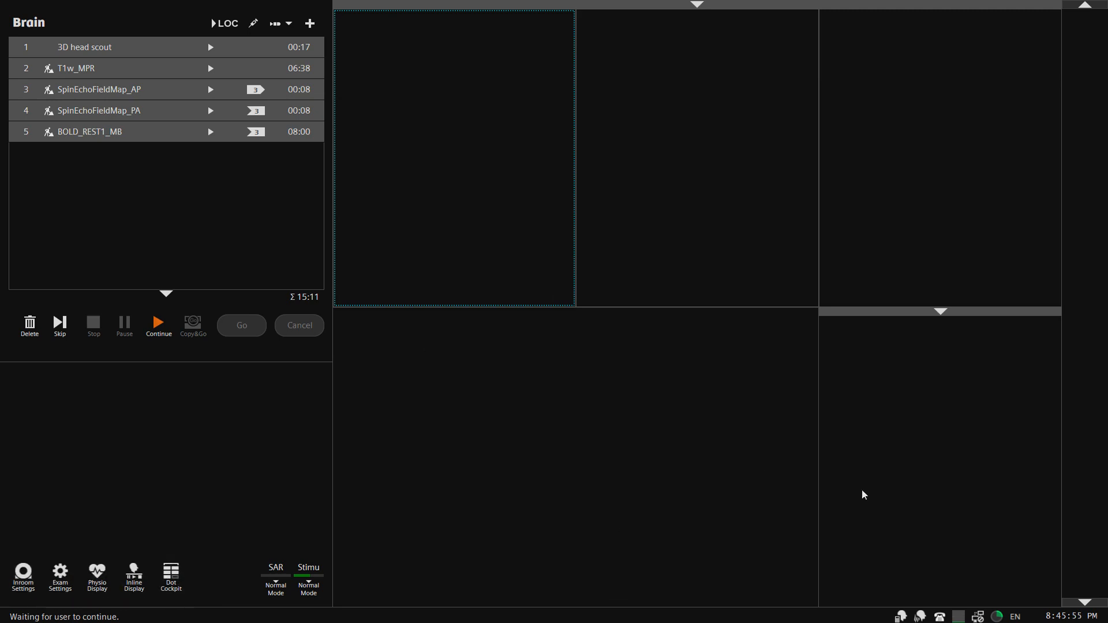
Review the table movement and slider controls in Inroom Settings, moving the dialog clear of the program queue, and close it.
{"action": "left_click", "coordinate": [24, 574]}
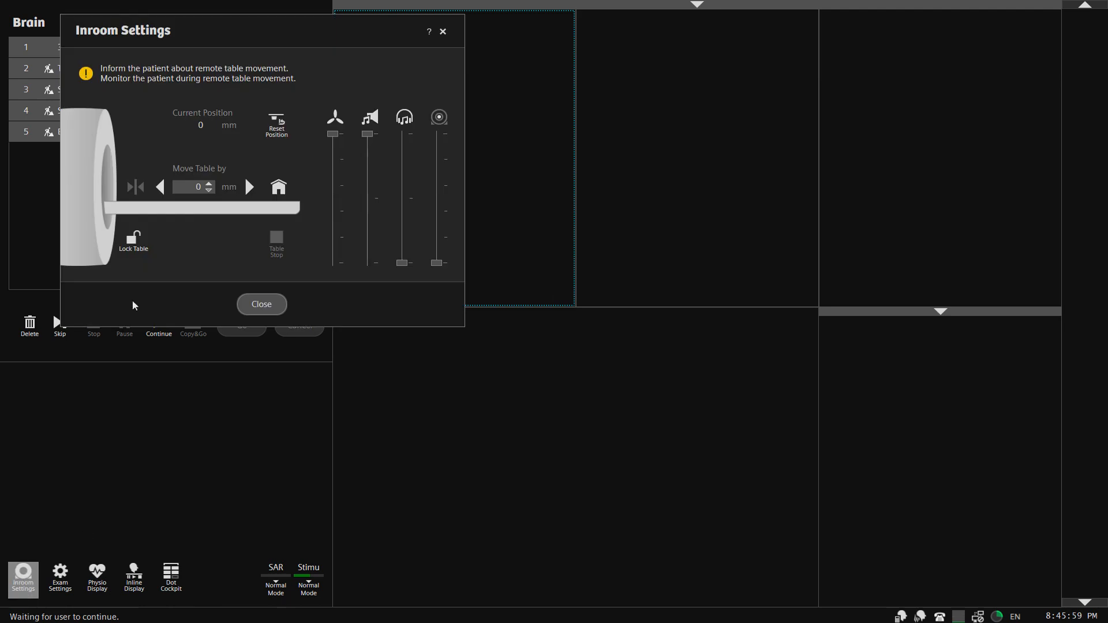
{"action": "left_click_drag", "start_coordinate": [222, 31], "coordinate": [263, 115]}
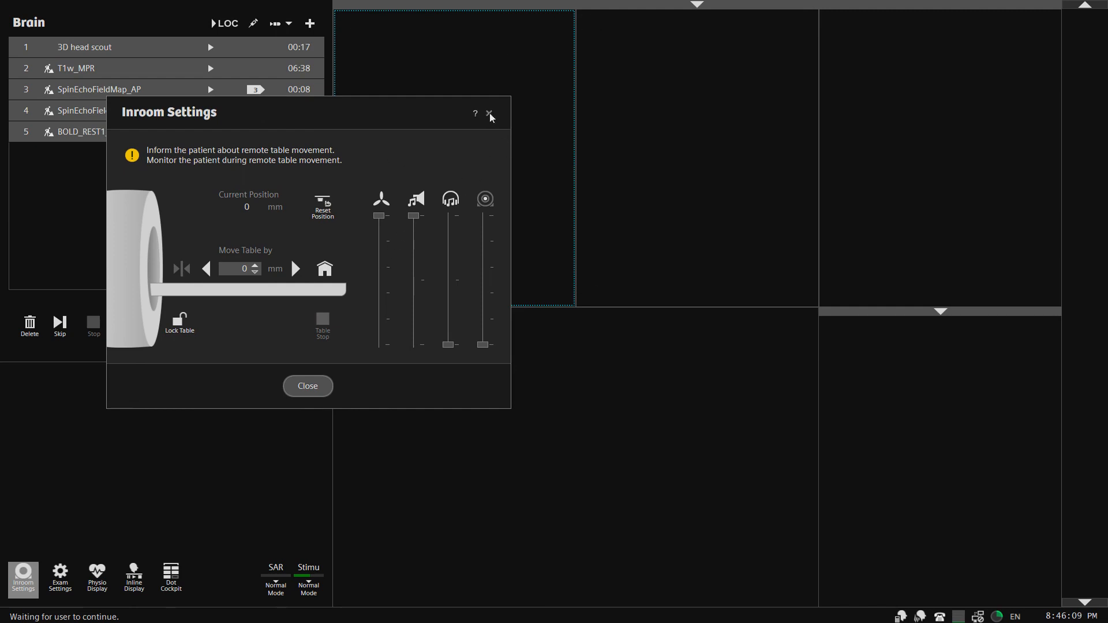
{"action": "left_click", "coordinate": [312, 386]}
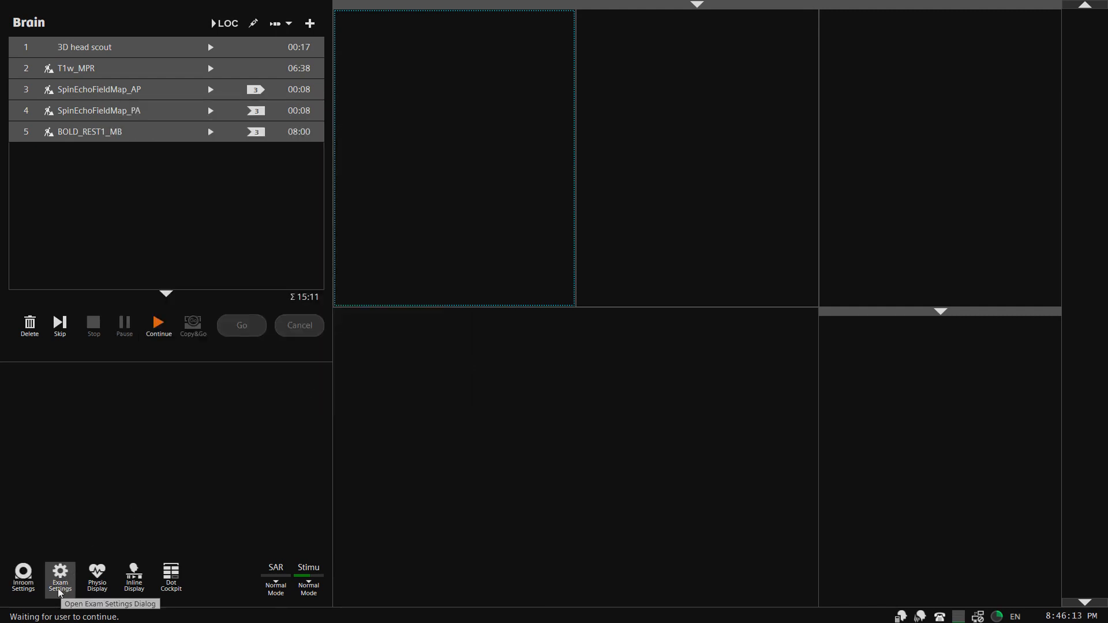
Show and hide the Physio Display, and do the same with the Inline Display.
{"action": "left_click", "coordinate": [96, 590]}
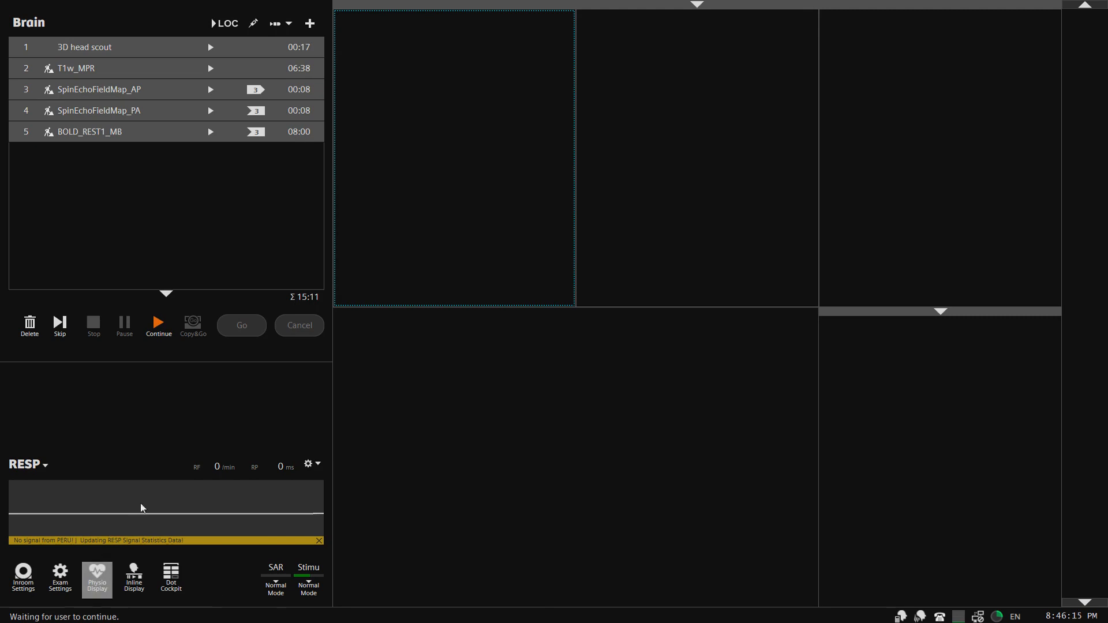
{"action": "left_click", "coordinate": [99, 584]}
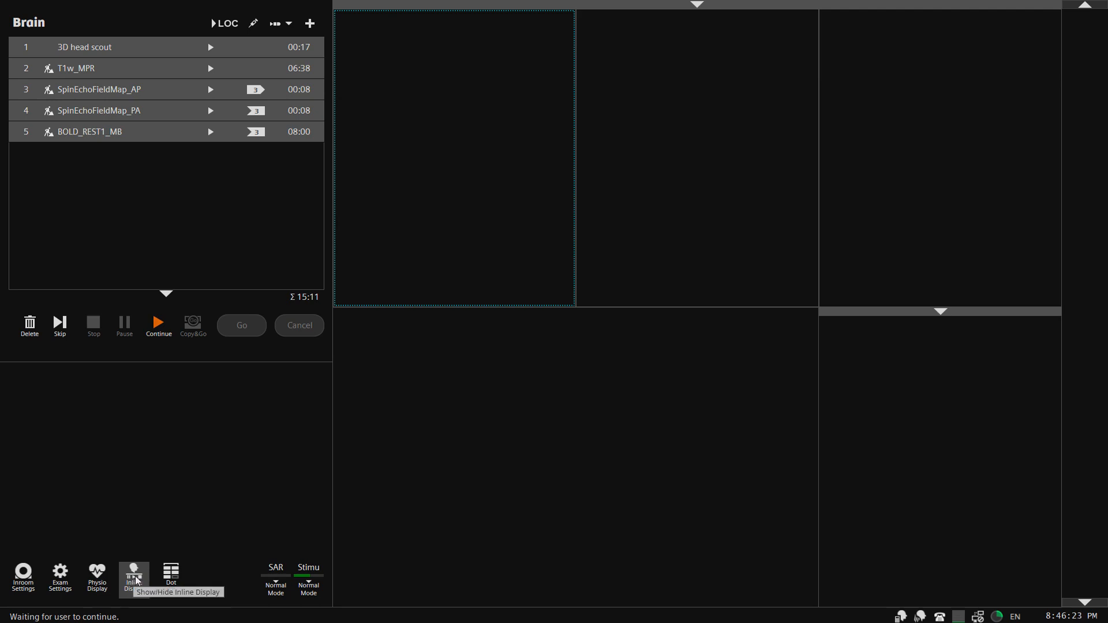
{"action": "left_click", "coordinate": [132, 589]}
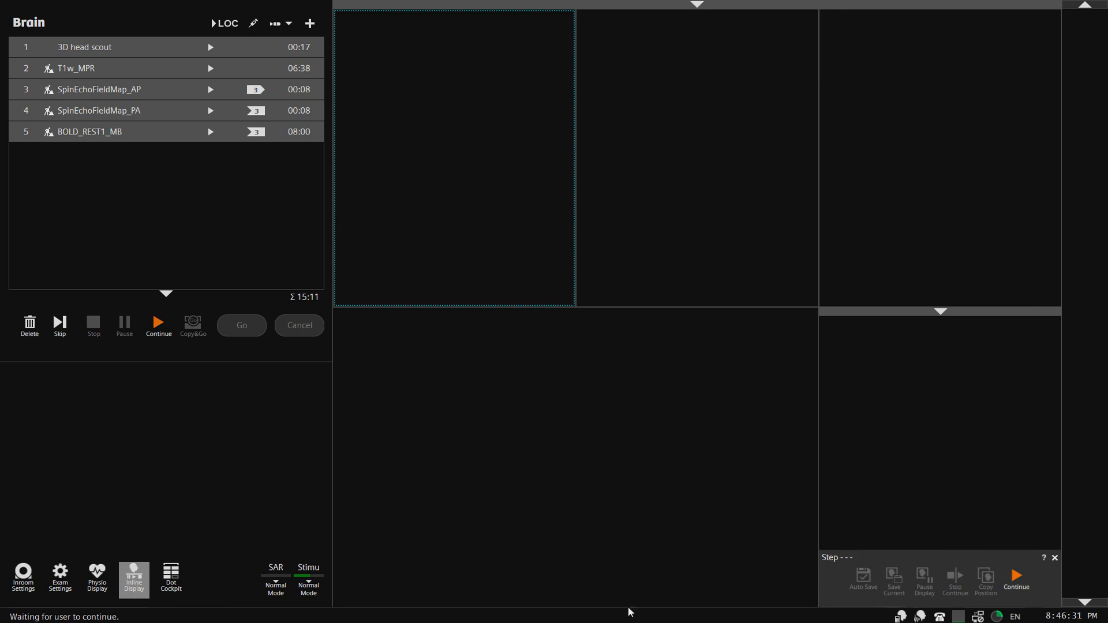
{"action": "left_click", "coordinate": [144, 585]}
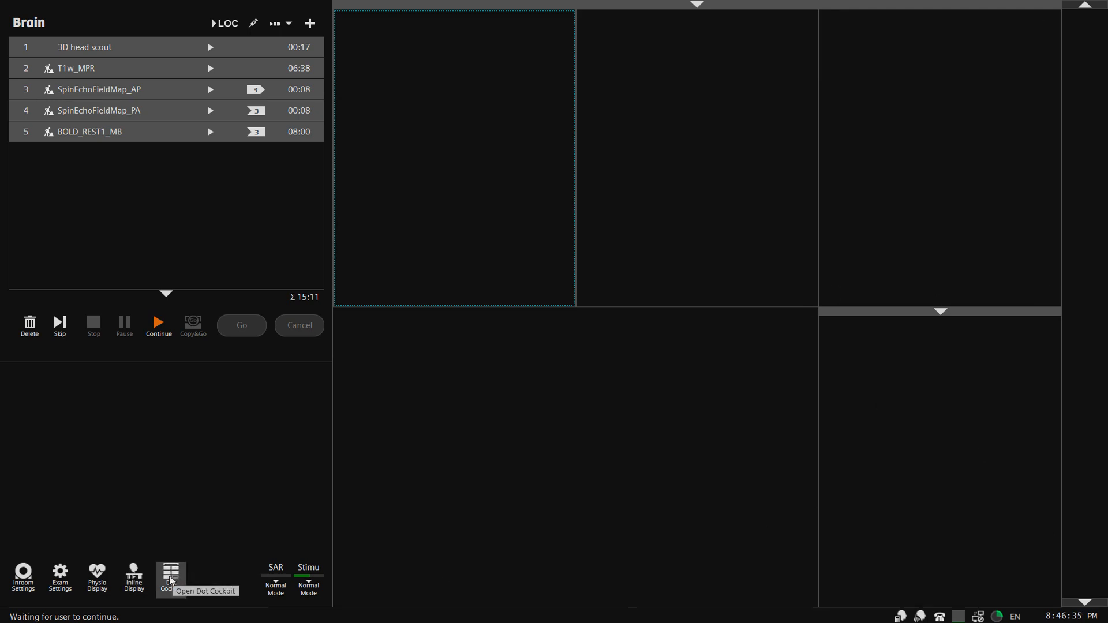
Open Dot Cockpit from the exam view and browse the USER folders, checking the contents of the Monti folder.
{"action": "left_click", "coordinate": [171, 579]}
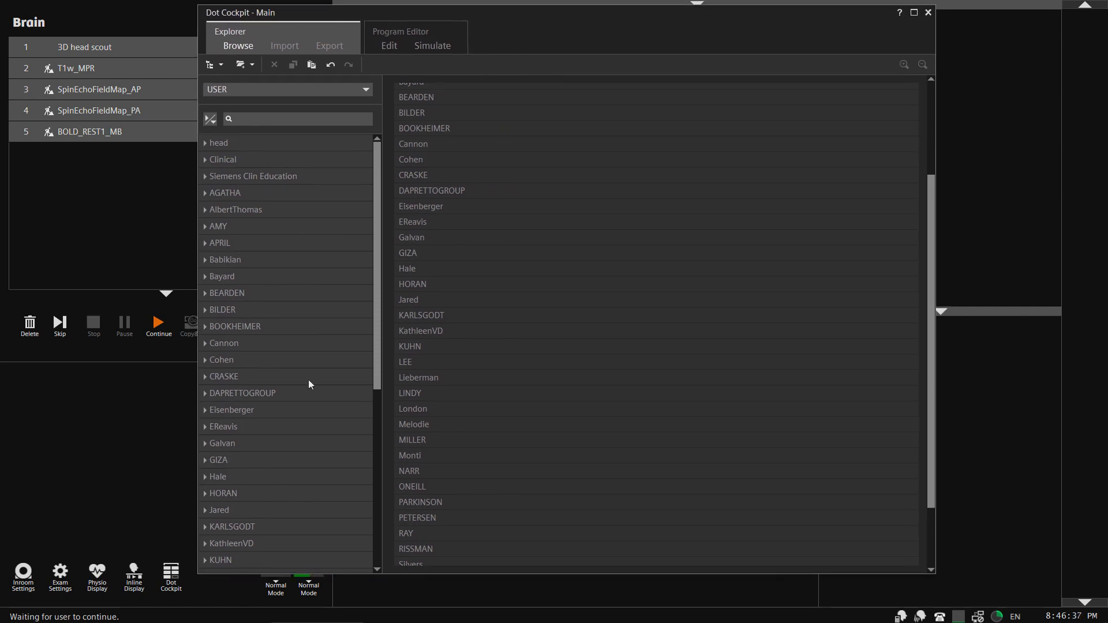
{"action": "scroll", "coordinate": [289, 276], "scroll_direction": "down", "scroll_amount": 3}
{"action": "scroll", "coordinate": [265, 505], "scroll_direction": "down", "scroll_amount": 2}
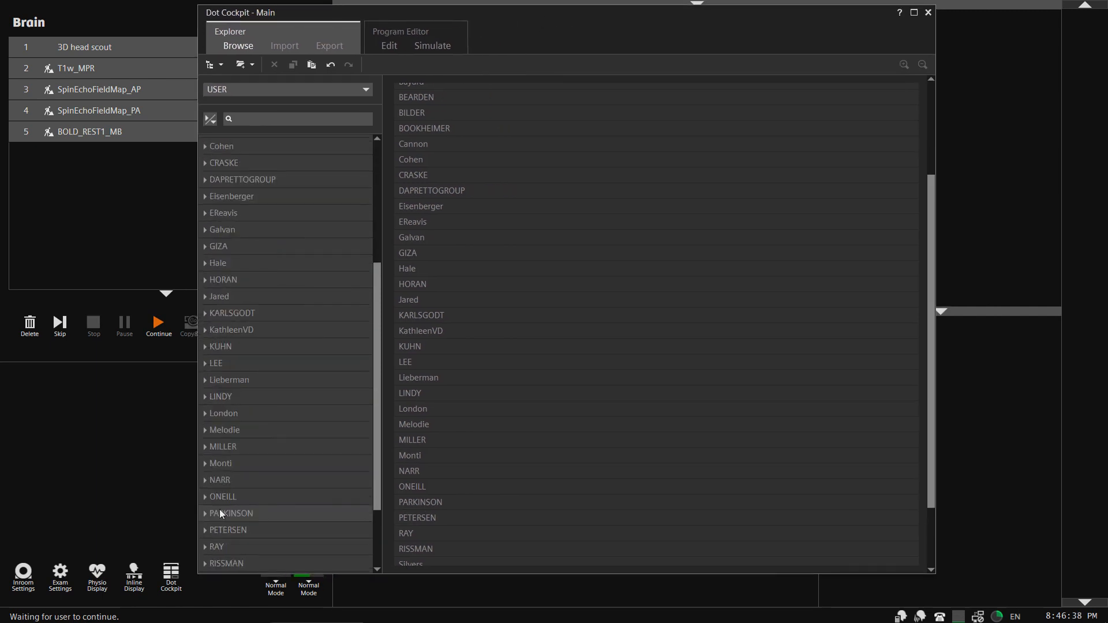
{"action": "left_click", "coordinate": [205, 463]}
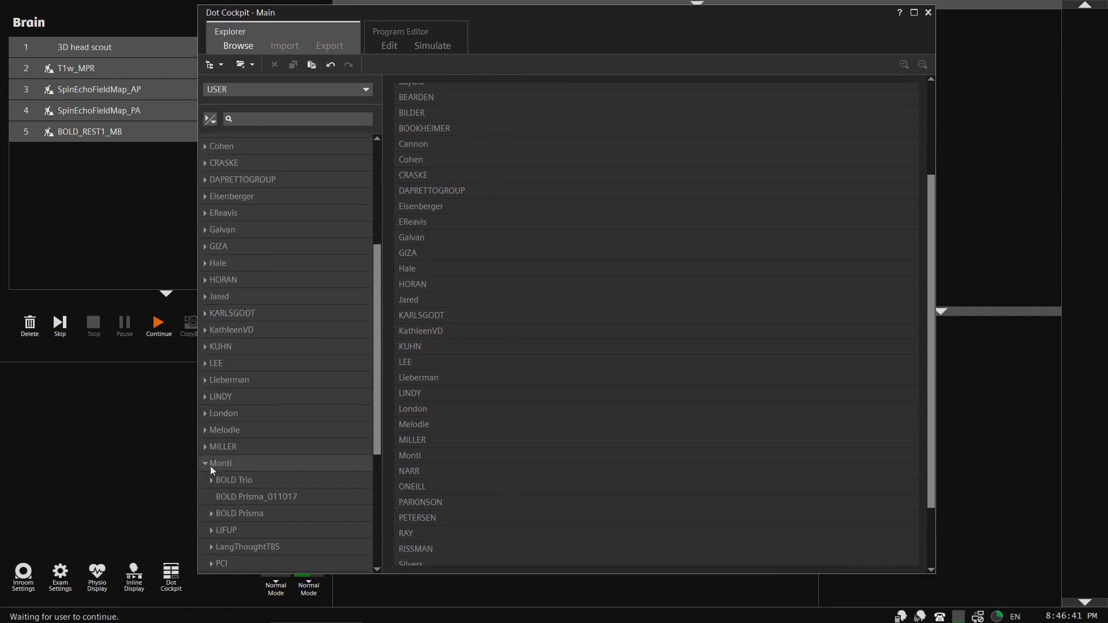
{"action": "left_click", "coordinate": [206, 464]}
{"action": "scroll", "coordinate": [239, 481], "scroll_direction": "up", "scroll_amount": 5}
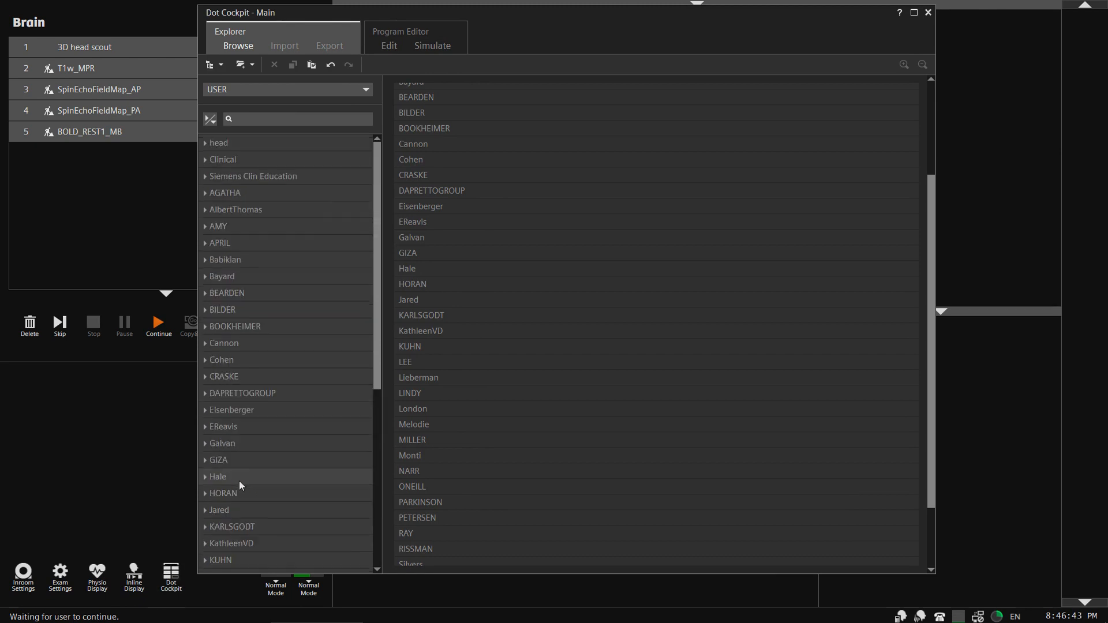
Look through the remaining USER folders and close Dot Cockpit.
{"action": "scroll", "coordinate": [282, 310], "scroll_direction": "down", "scroll_amount": 6}
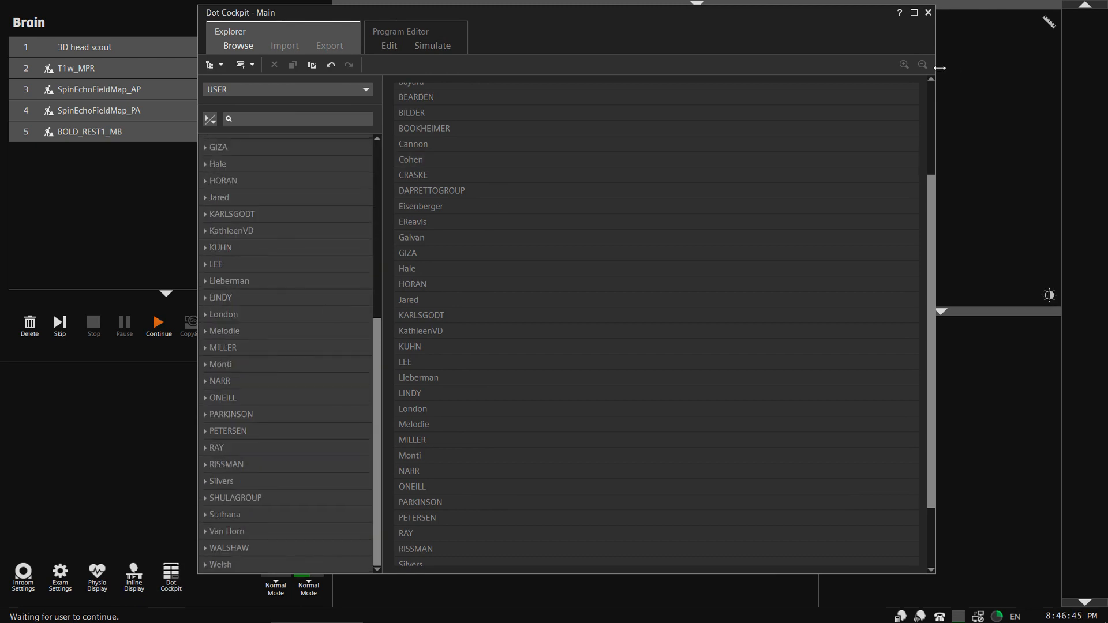
{"action": "left_click", "coordinate": [930, 12]}
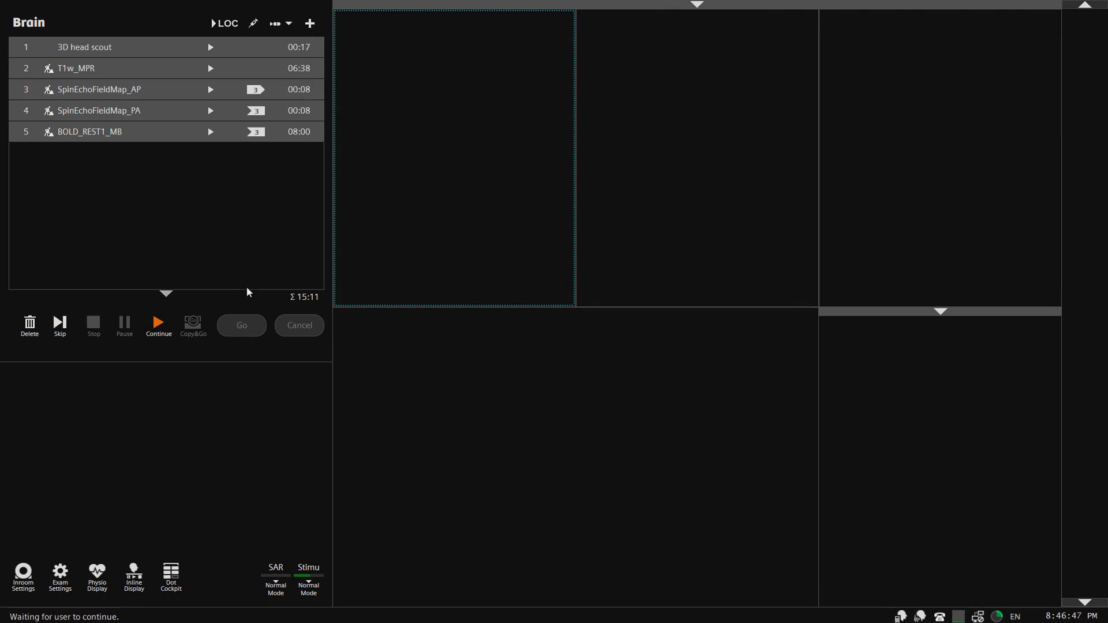
Continue the workflow for the 3D head scout, moving the Exam Paused dialog aside and continuing the exam from it.
{"action": "left_click", "coordinate": [160, 337]}
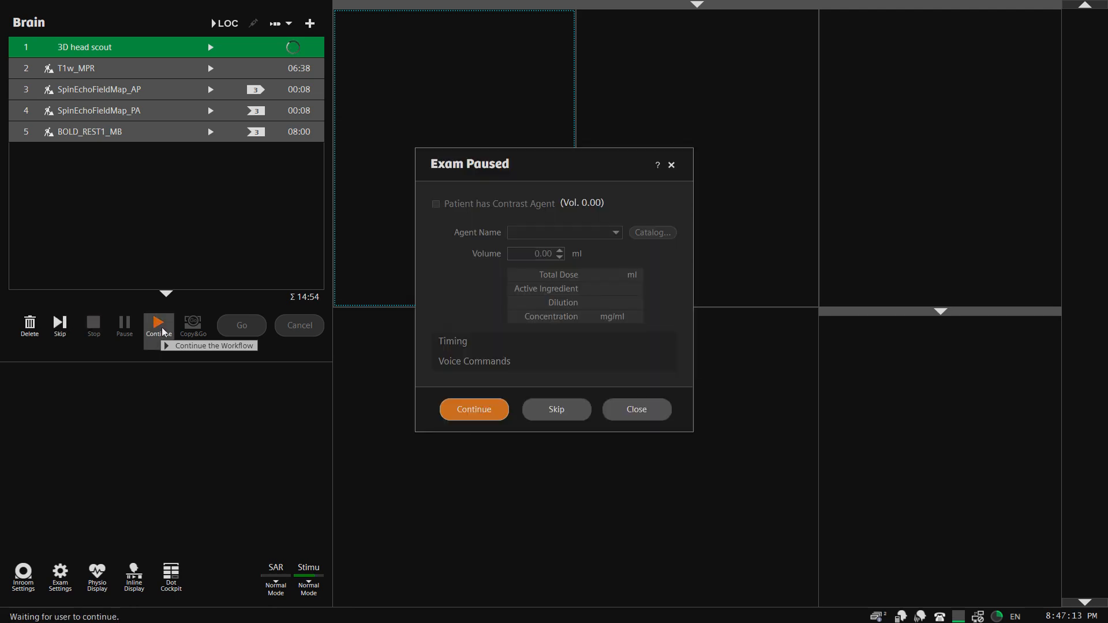
{"action": "left_click_drag", "start_coordinate": [564, 176], "coordinate": [594, 102]}
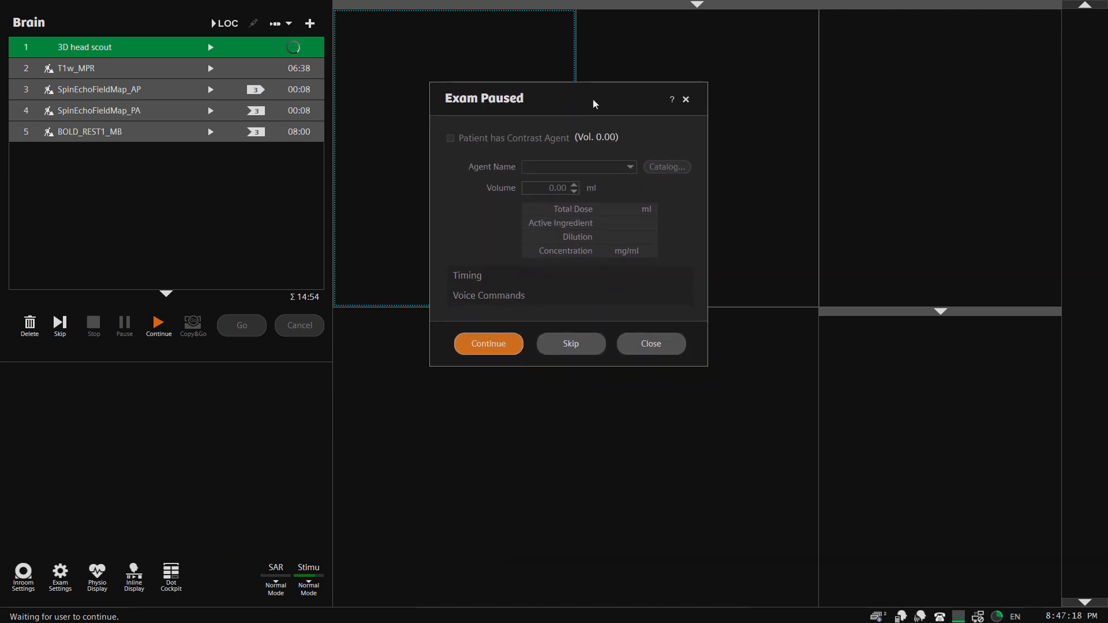
{"action": "left_click", "coordinate": [496, 347]}
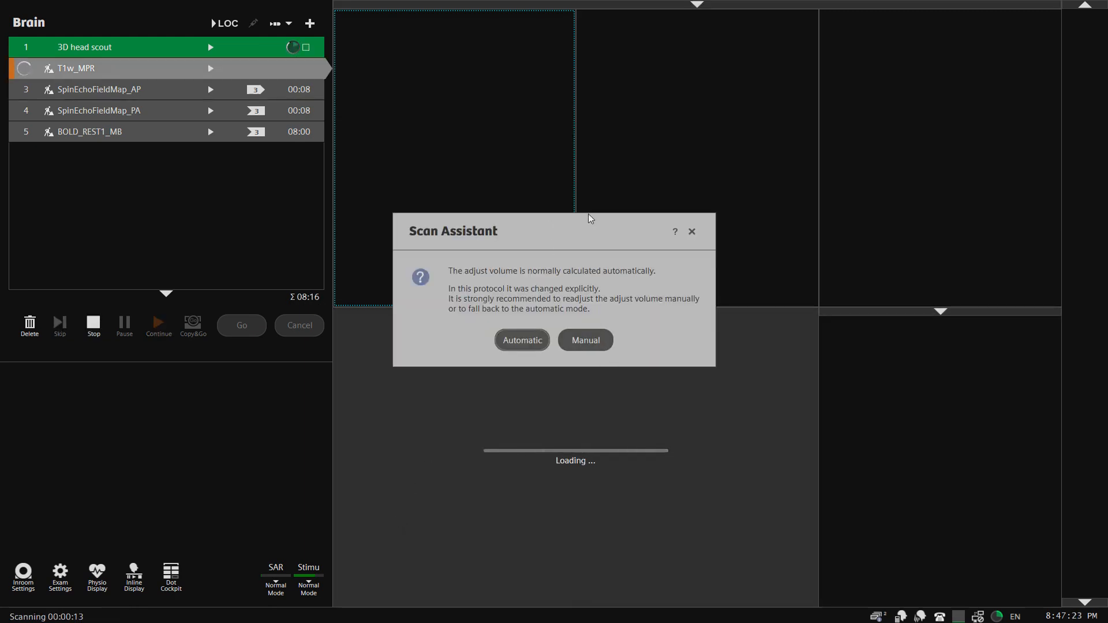
Choose manual adjust volume for T1w_MPR in the Scan Assistant and submit the positioned step for scanning.
{"action": "left_click_drag", "start_coordinate": [590, 218], "coordinate": [570, 172]}
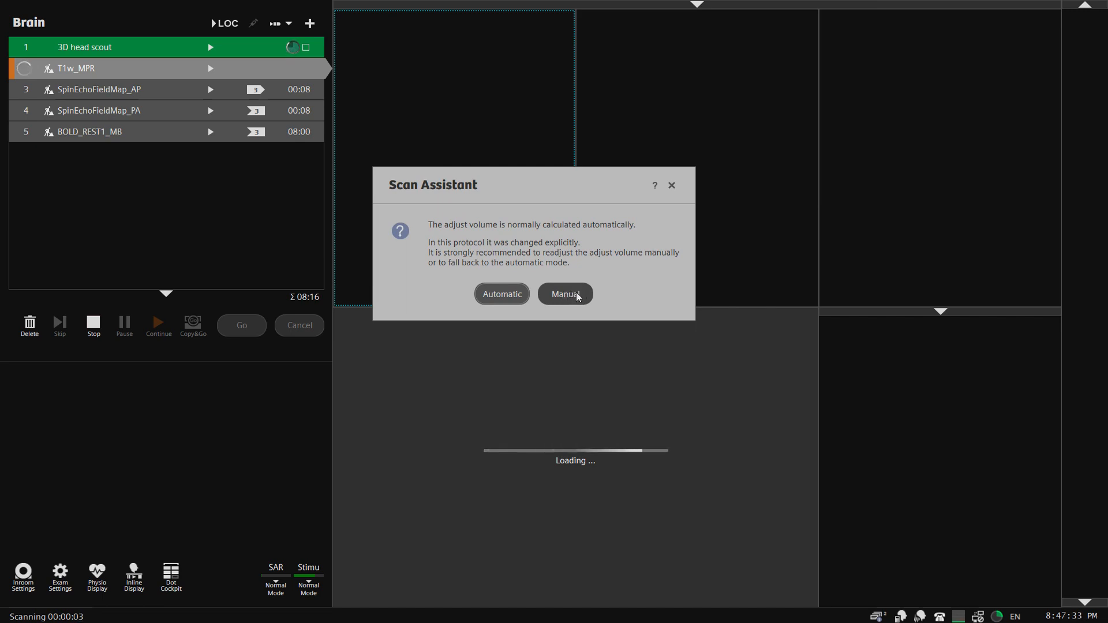
{"action": "left_click", "coordinate": [571, 297]}
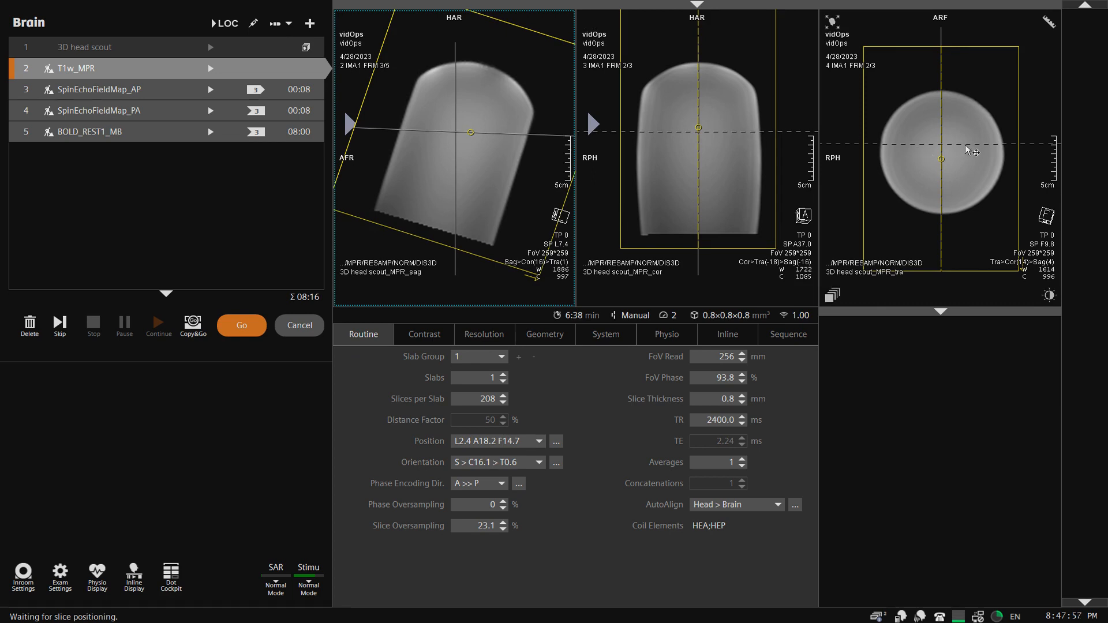
{"action": "left_click", "coordinate": [250, 327]}
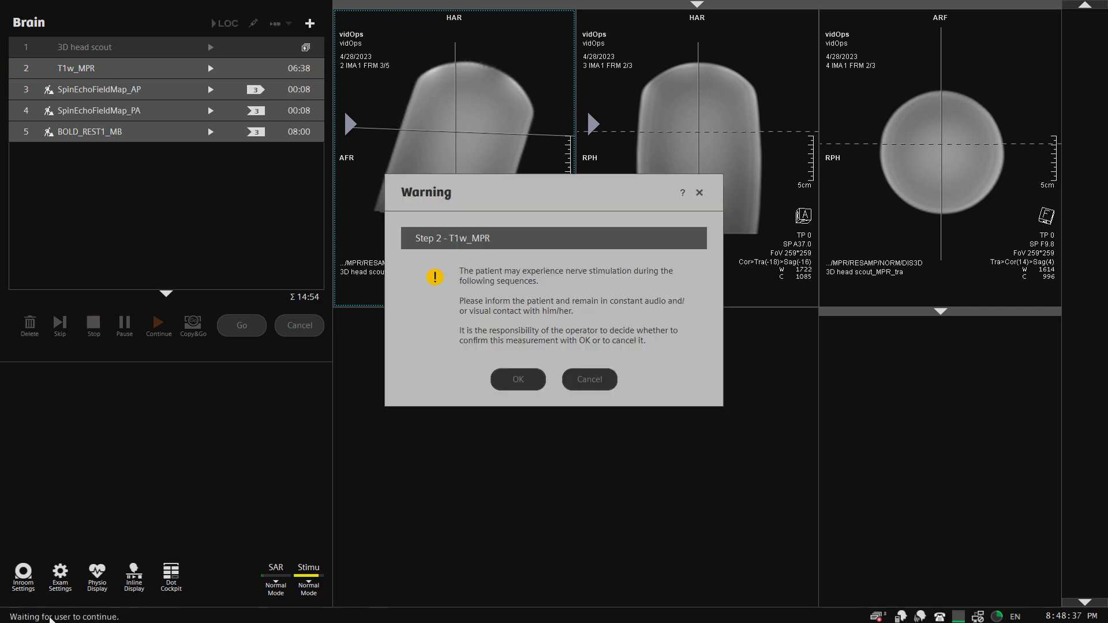
Accept the nerve stimulation warning for T1w_MPR and continue the paused exam to start the scan.
{"action": "left_click_drag", "start_coordinate": [530, 204], "coordinate": [502, 198]}
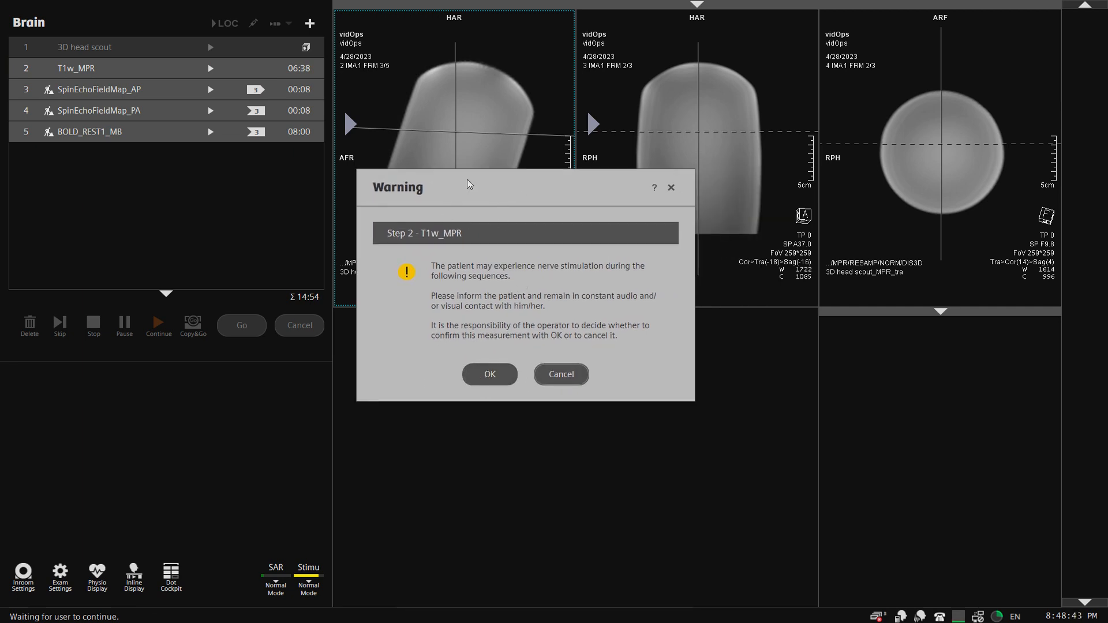
{"action": "left_click_drag", "start_coordinate": [466, 183], "coordinate": [534, 189]}
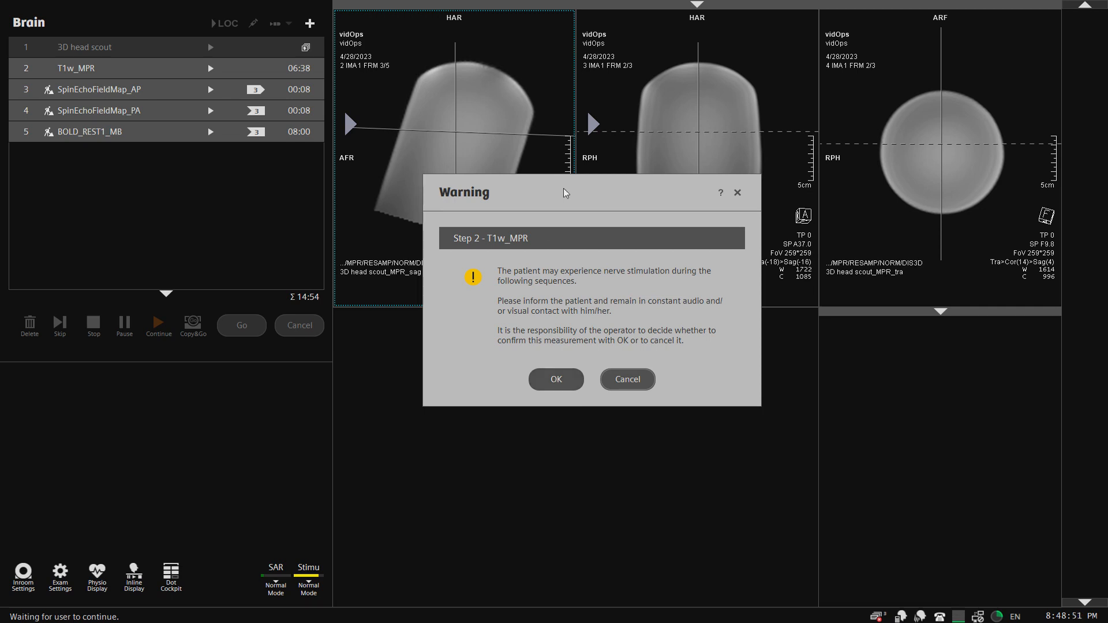
{"action": "left_click_drag", "start_coordinate": [565, 193], "coordinate": [530, 191]}
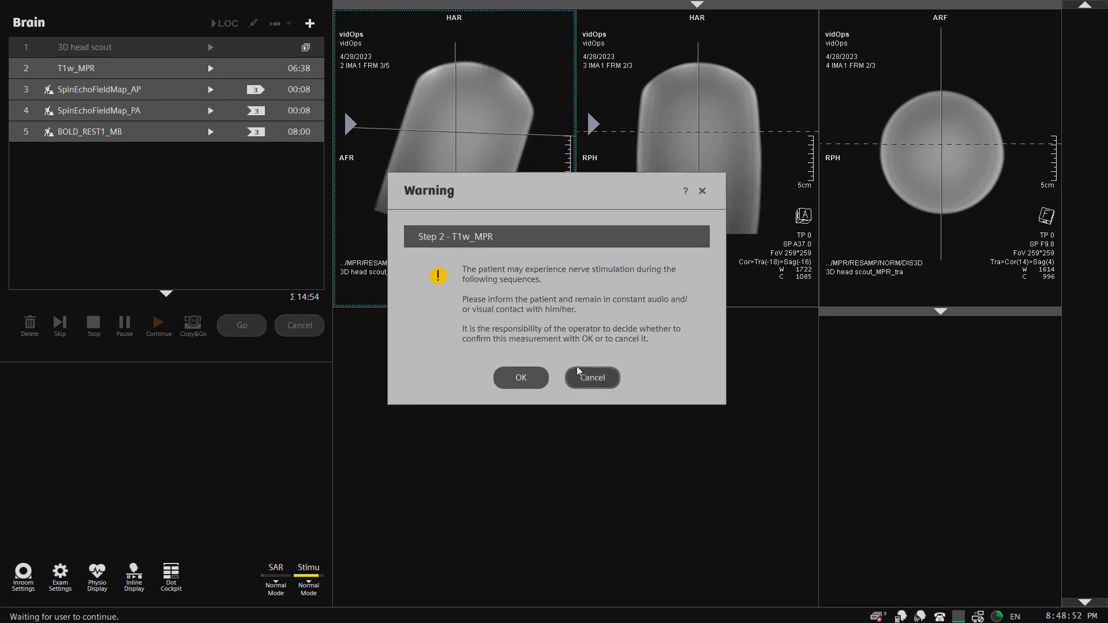
{"action": "left_click", "coordinate": [521, 378]}
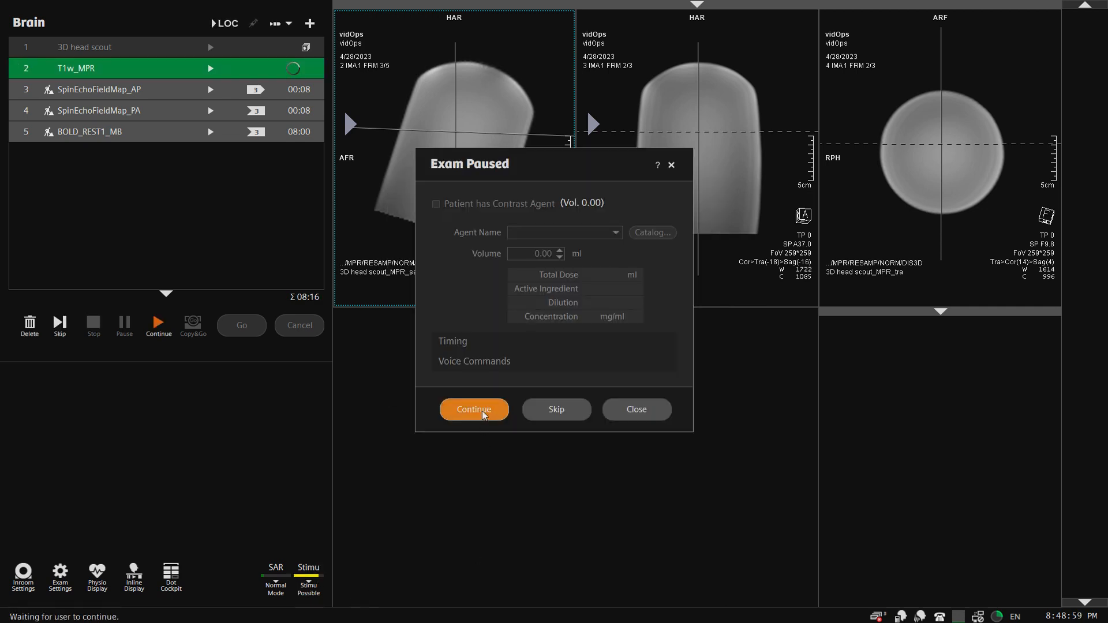
{"action": "left_click", "coordinate": [474, 409]}
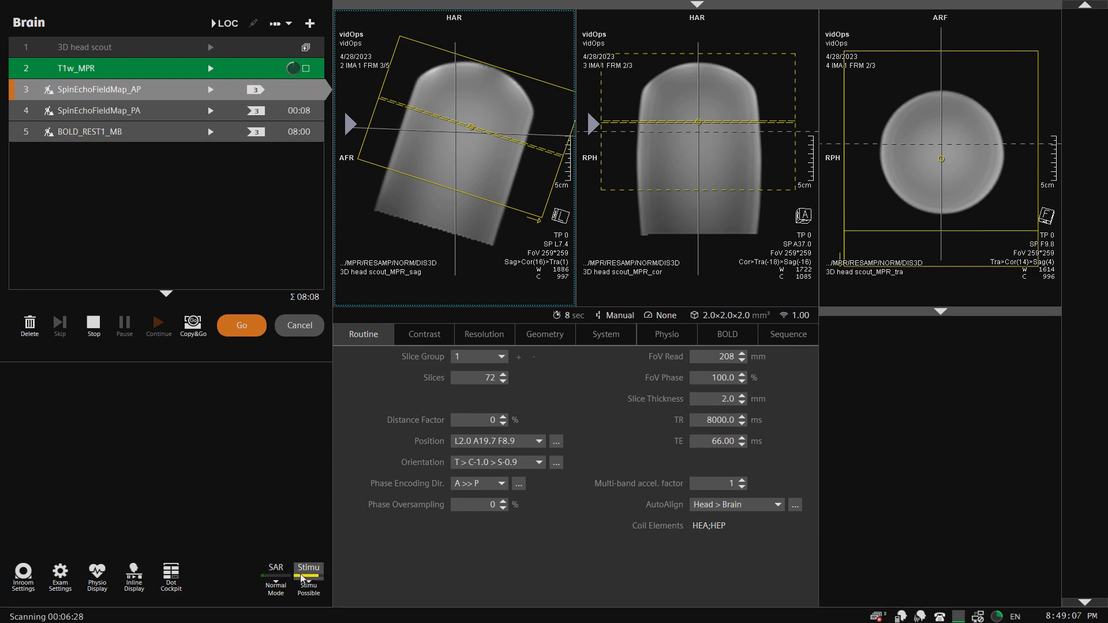
Open the Stimulation Monitor Information, compare the predicted and measured stimulation values, and close it.
{"action": "mouse_move", "coordinate": [314, 578]}
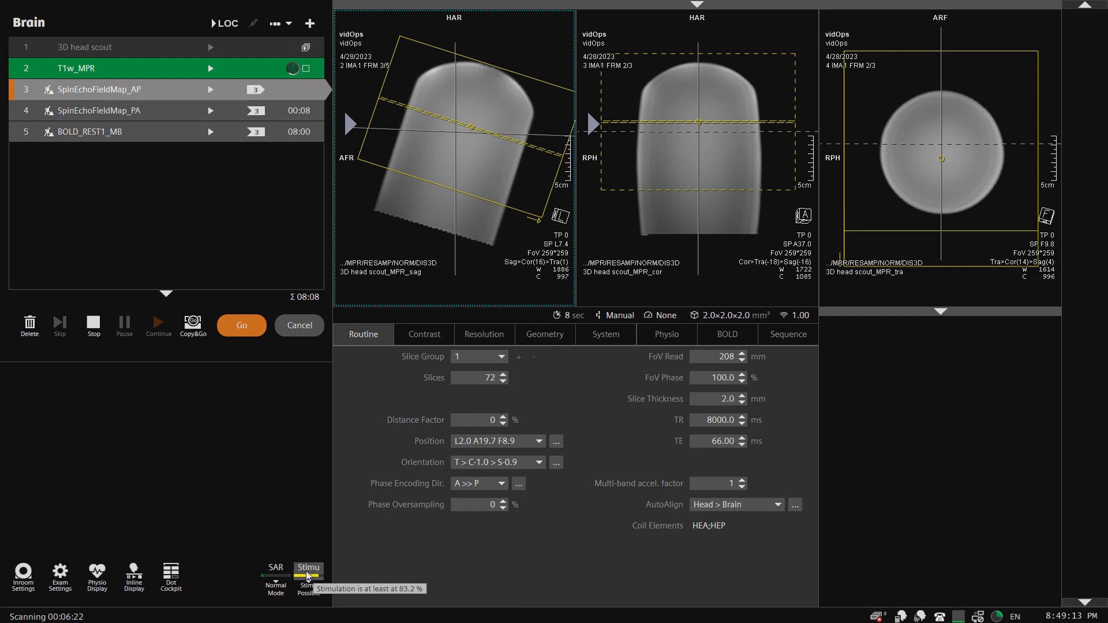
{"action": "left_click", "coordinate": [310, 577]}
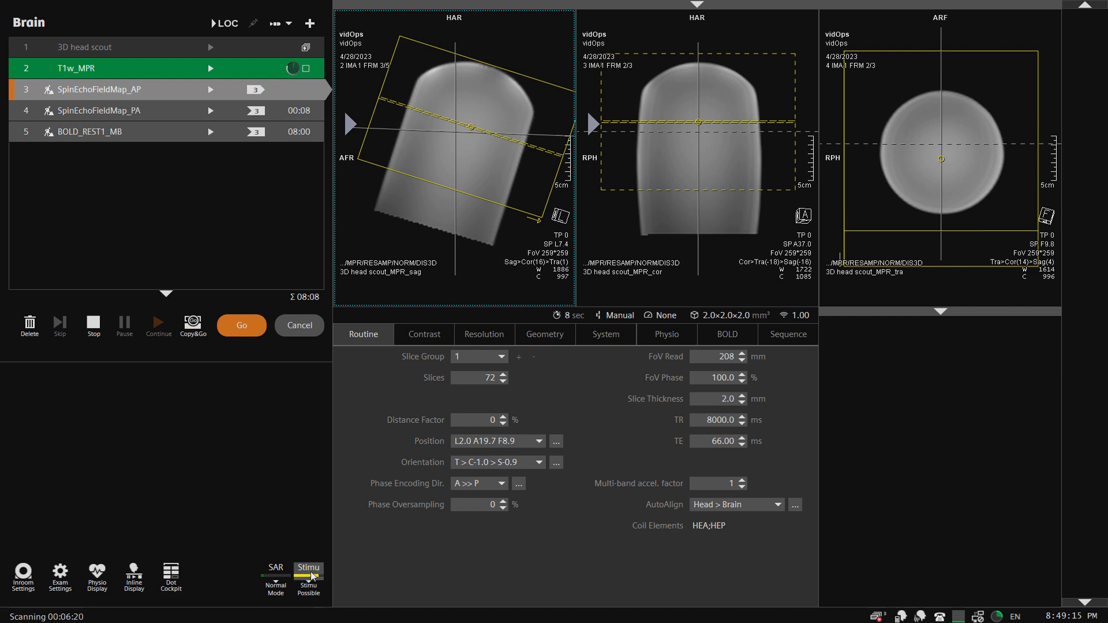
{"action": "left_click_drag", "start_coordinate": [598, 167], "coordinate": [444, 165]}
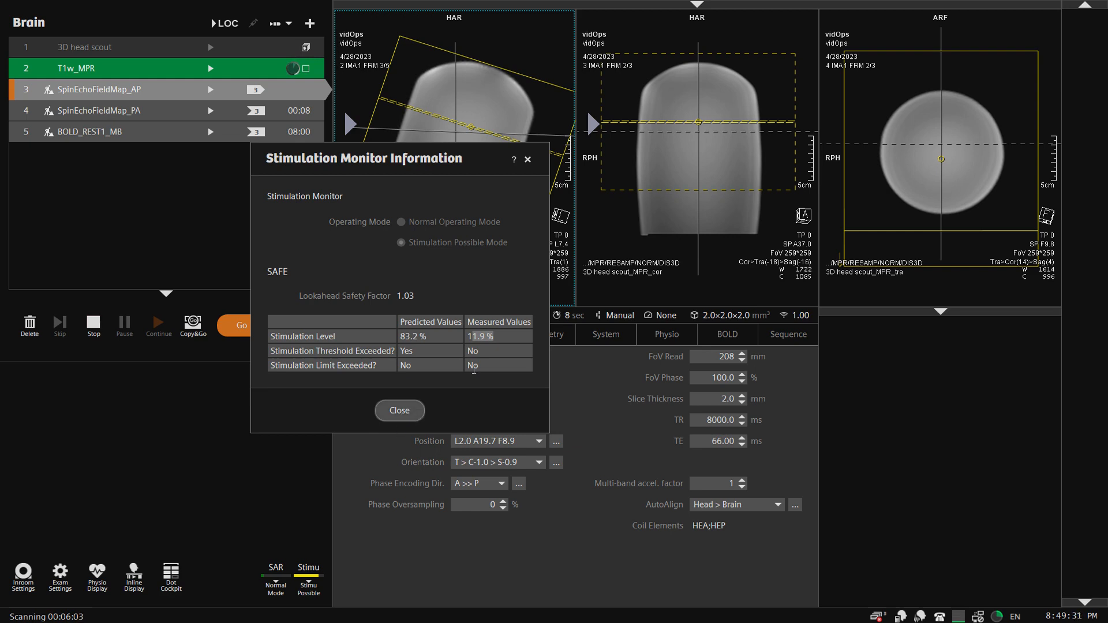
{"action": "left_click", "coordinate": [407, 411]}
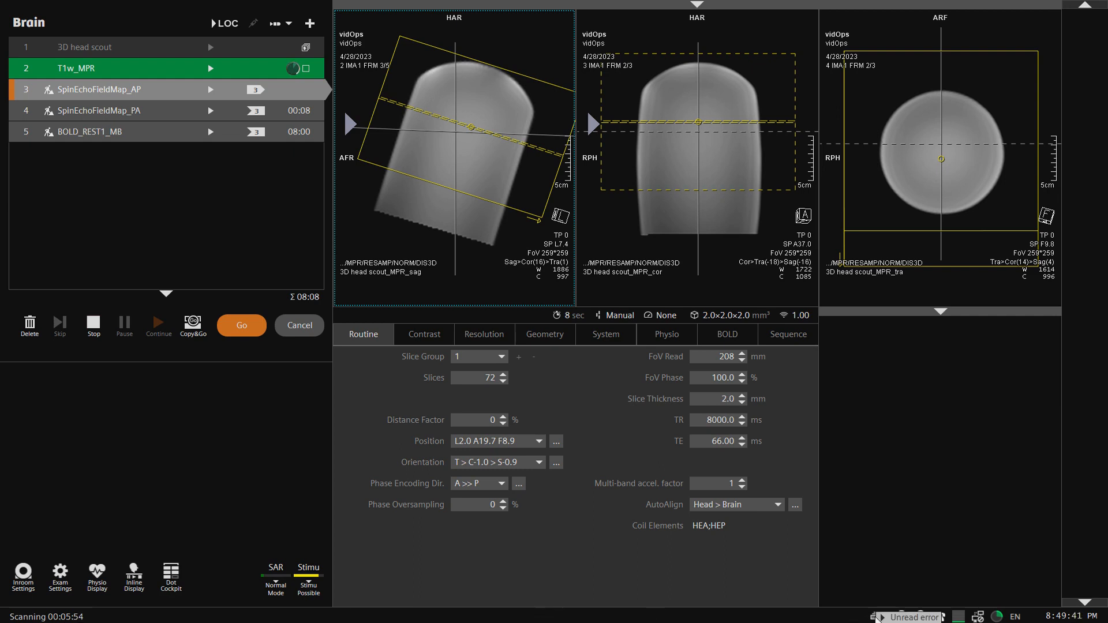
Open the Message History and go through the new system messages and the stimulation error entry.
{"action": "left_click", "coordinate": [874, 616]}
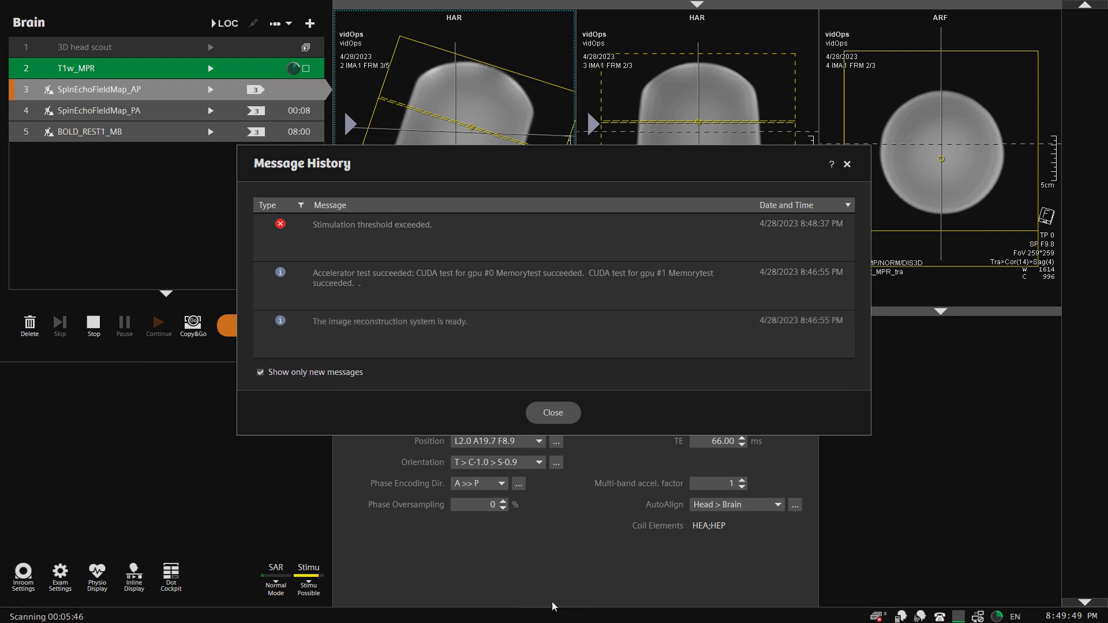
{"action": "left_click", "coordinate": [501, 333]}
{"action": "left_click", "coordinate": [521, 301]}
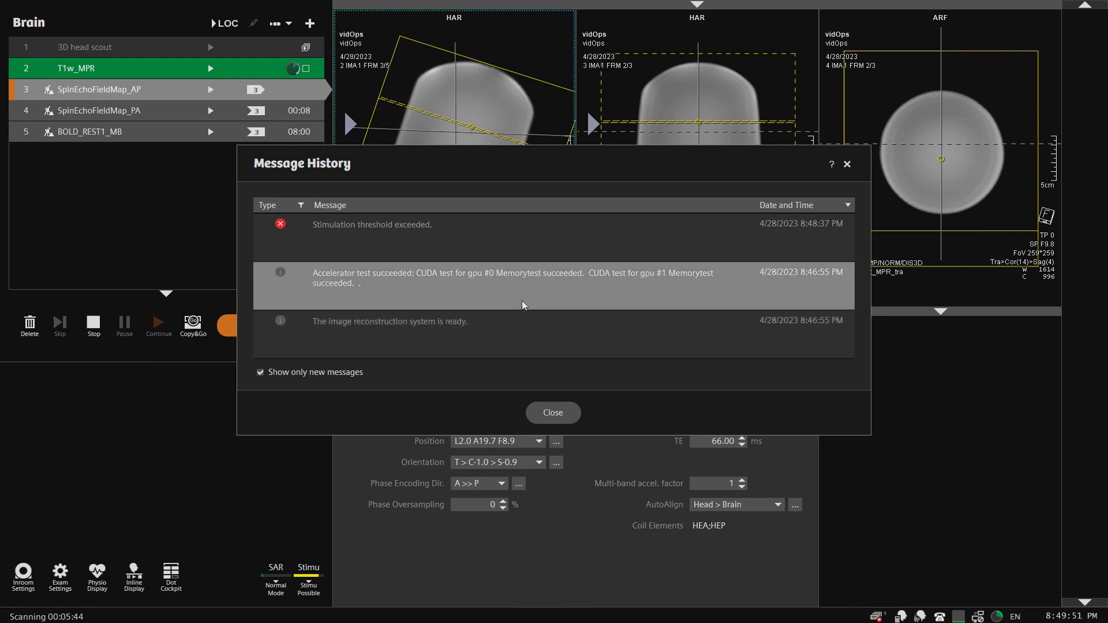
{"action": "left_click", "coordinate": [496, 235]}
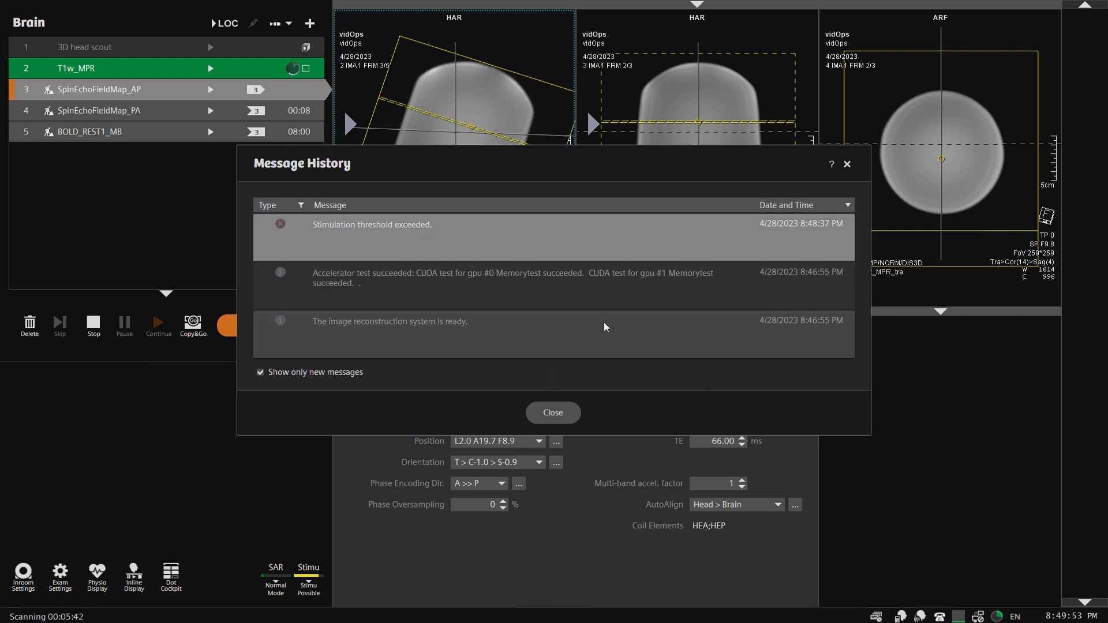
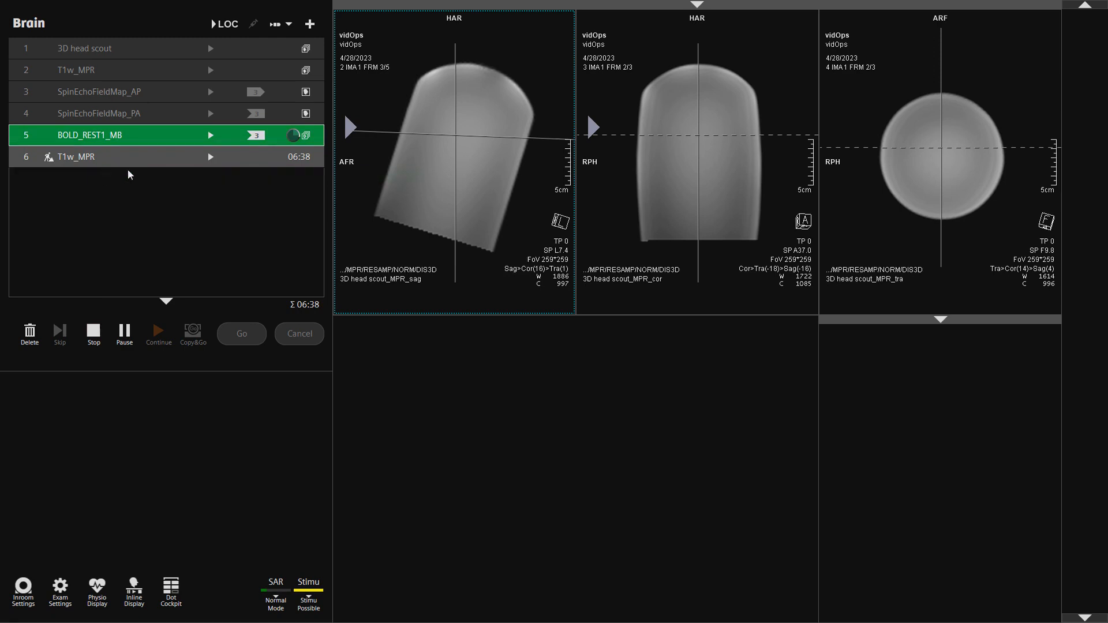
Open the queued repeat of T1w_MPR with manual adjust volume and cancel its editing.
{"action": "double_click", "coordinate": [116, 159]}
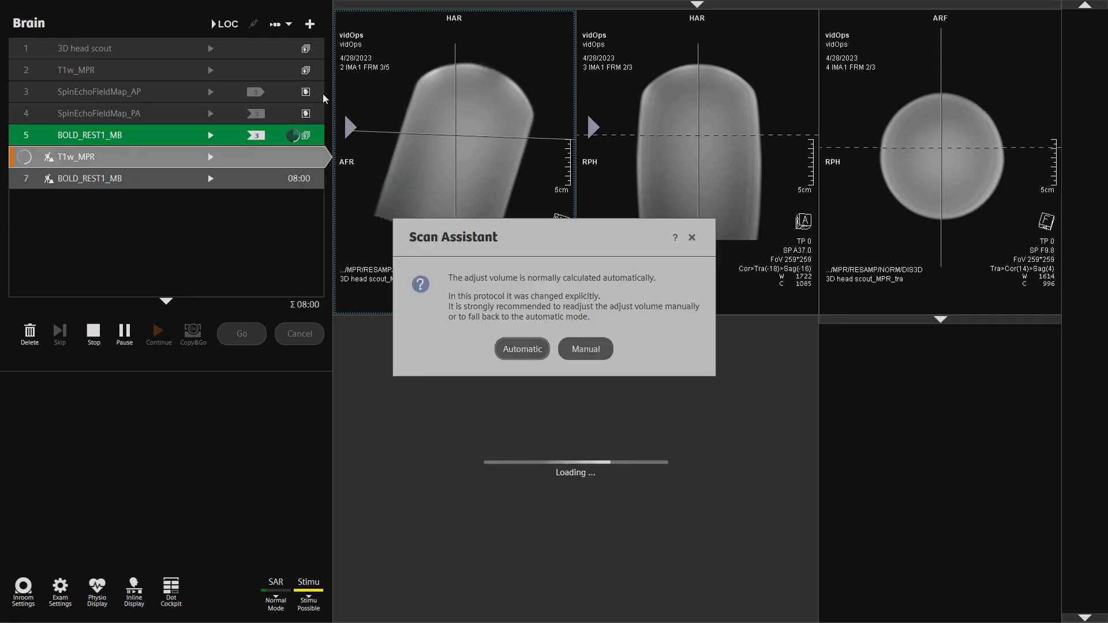
{"action": "left_click", "coordinate": [586, 349]}
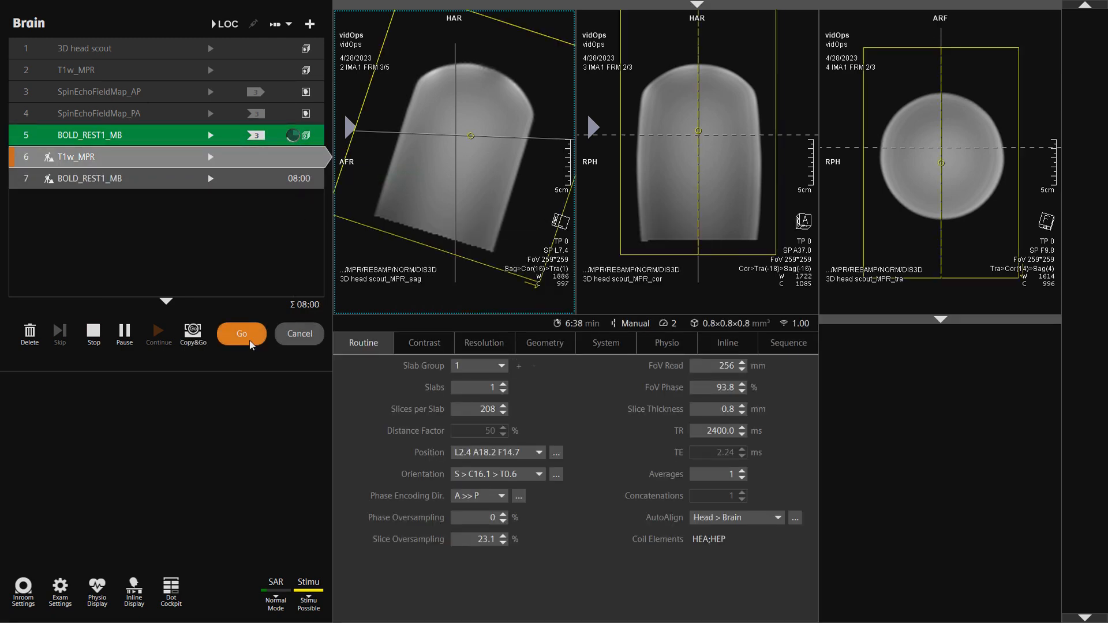
{"action": "left_click", "coordinate": [299, 341]}
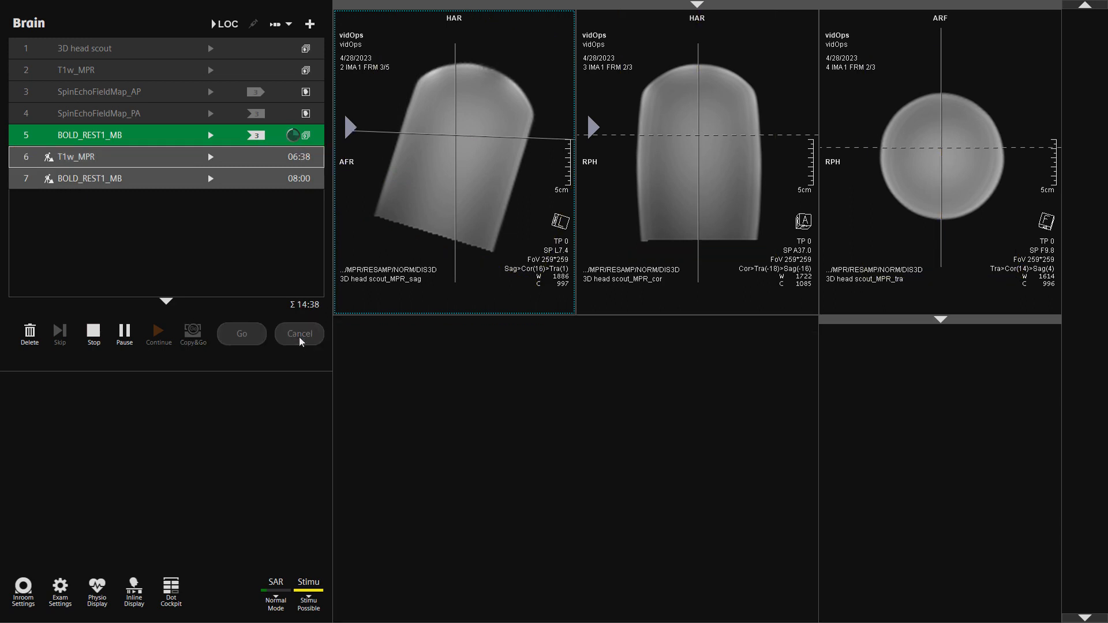
Delete the pending T1w_MPR and BOLD_REST1_MB repeats from the program queue.
{"action": "right_click", "coordinate": [153, 182]}
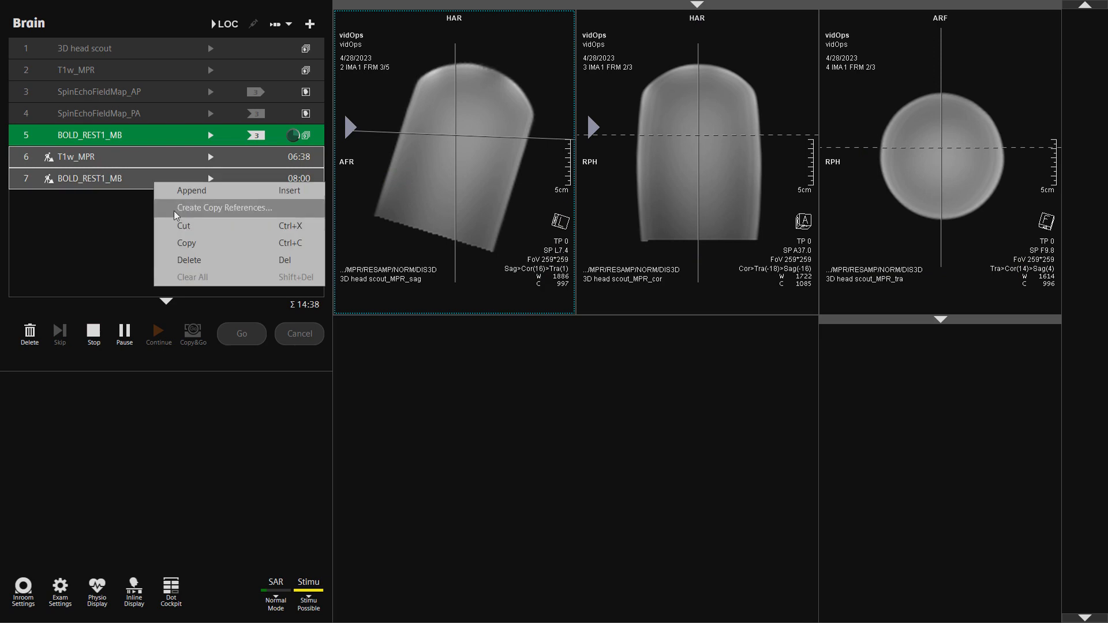
{"action": "left_click", "coordinate": [199, 264]}
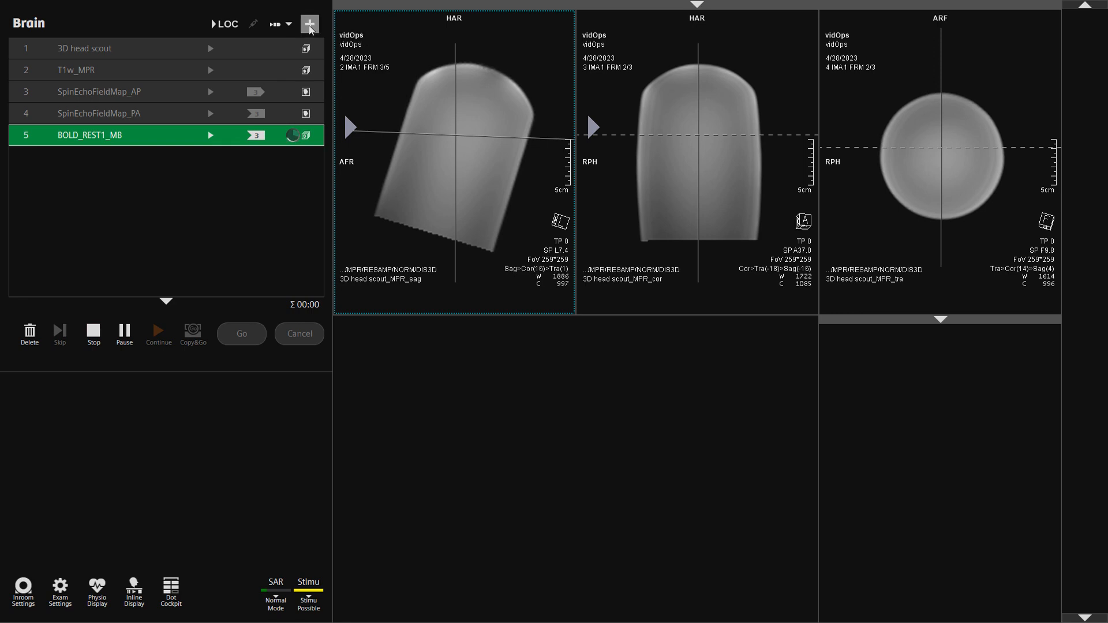
Add the LR-aMCC_svs_se_30 ws step from the TMS_MRS_XA30_20230425 program to the end of the queue.
{"action": "left_click", "coordinate": [310, 26]}
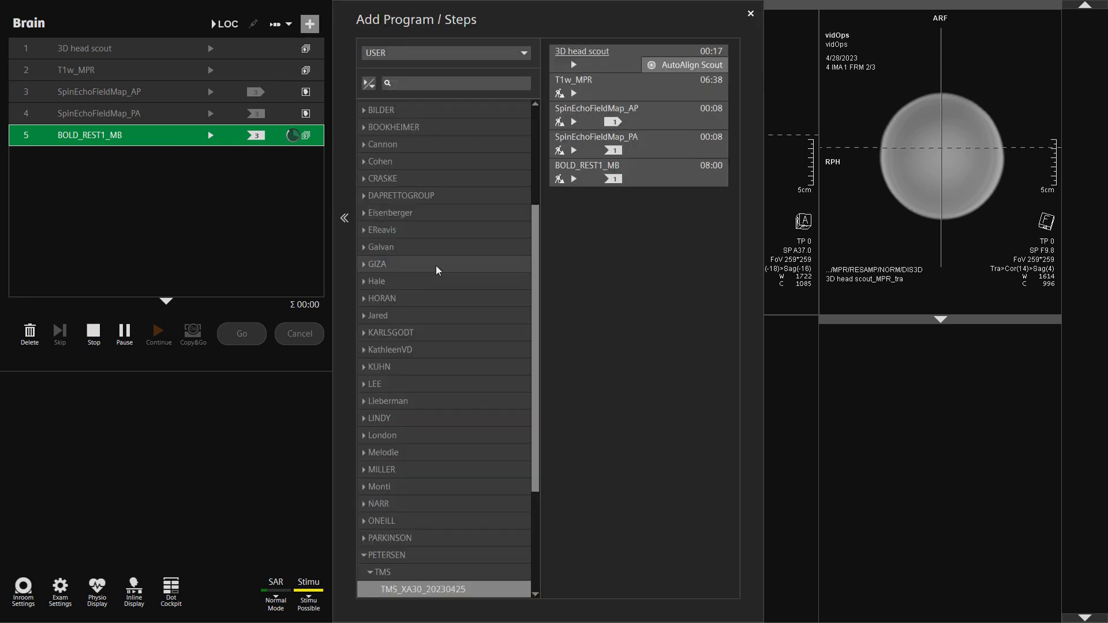
{"action": "scroll", "coordinate": [437, 270], "scroll_direction": "down", "scroll_amount": 2}
{"action": "left_click", "coordinate": [407, 498]}
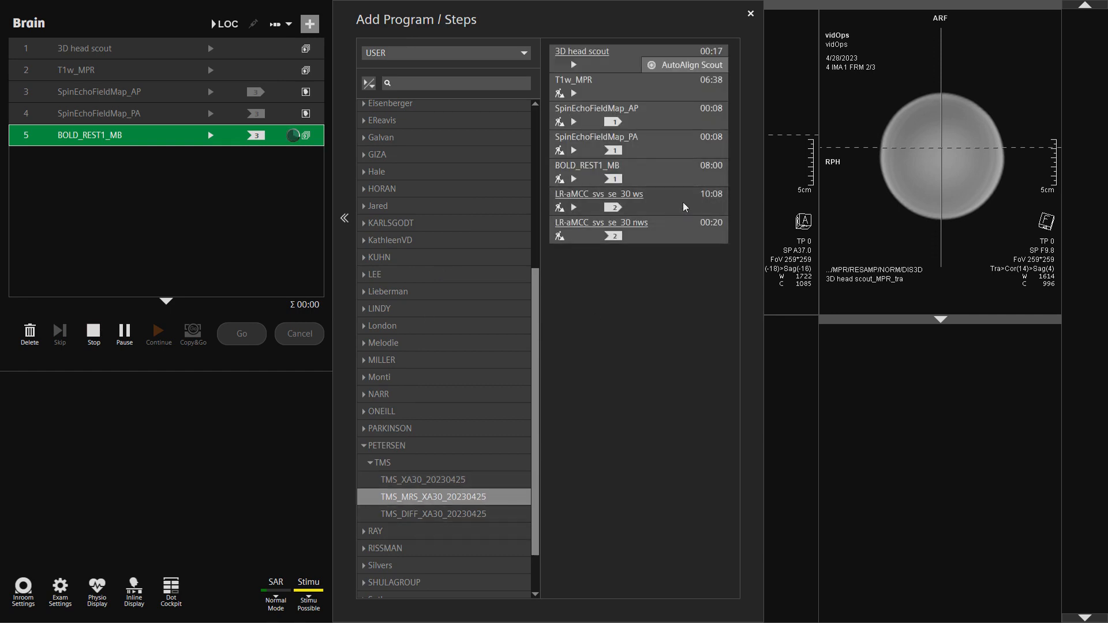
{"action": "left_click_drag", "start_coordinate": [684, 206], "coordinate": [138, 197]}
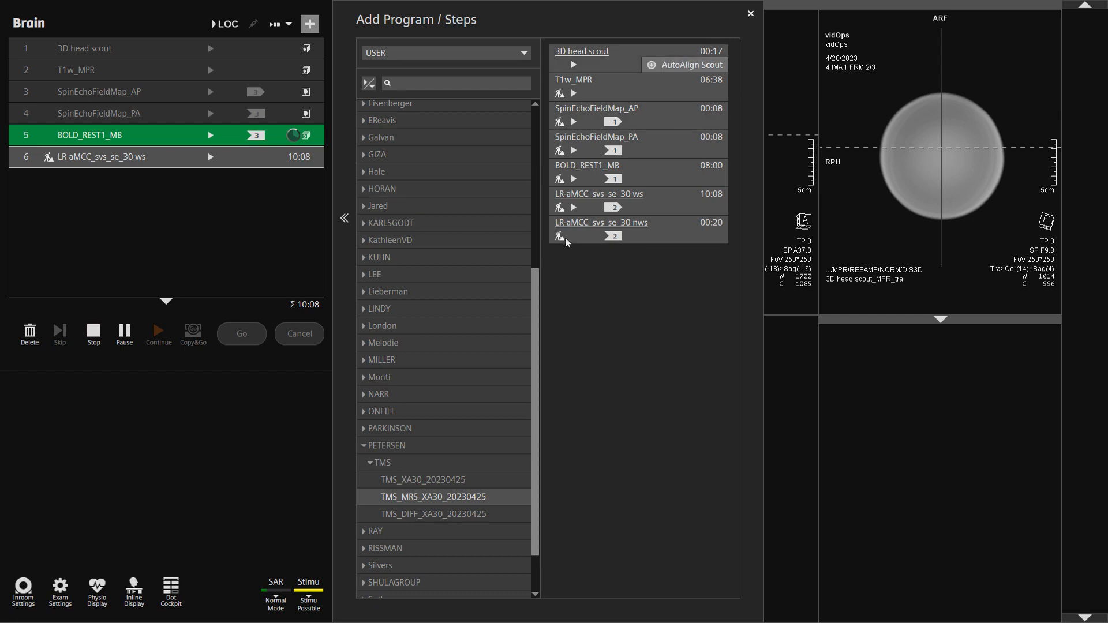
Append the whole TMS_DIFF_XA30_20230425 program to the queue, collapse the TMS folder and close Add Program / Steps.
{"action": "left_click", "coordinate": [415, 513]}
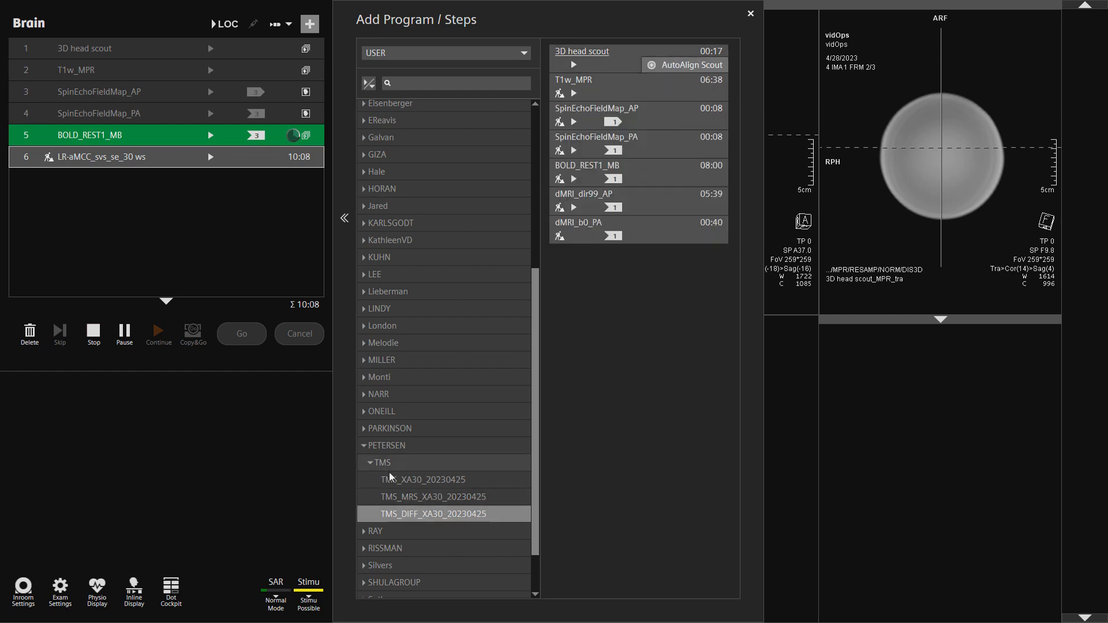
{"action": "left_click", "coordinate": [345, 222]}
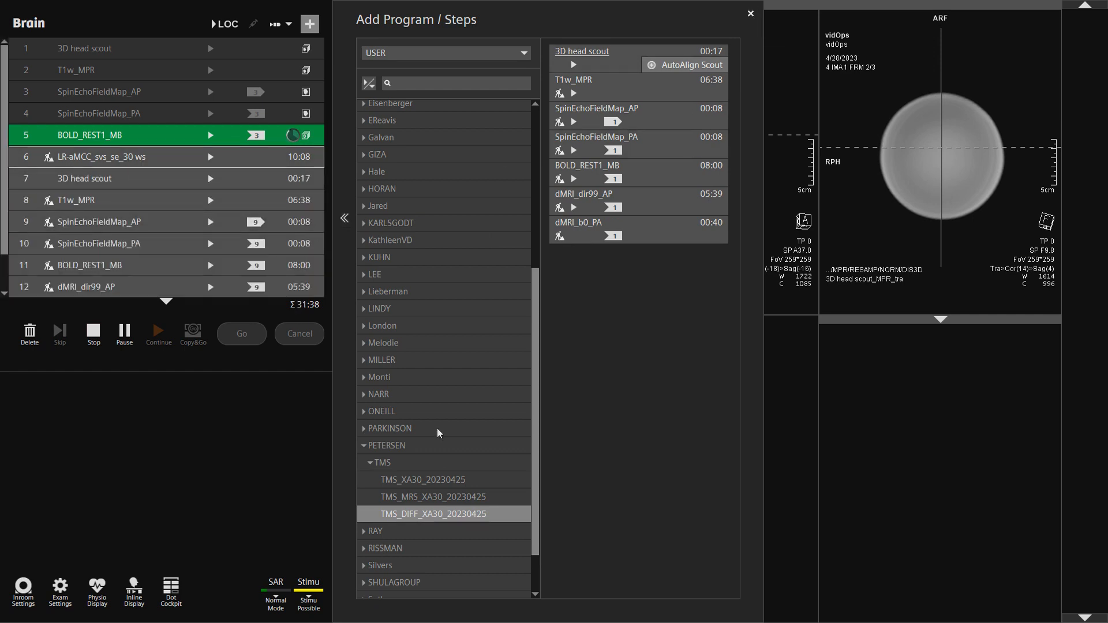
{"action": "left_click", "coordinate": [370, 463]}
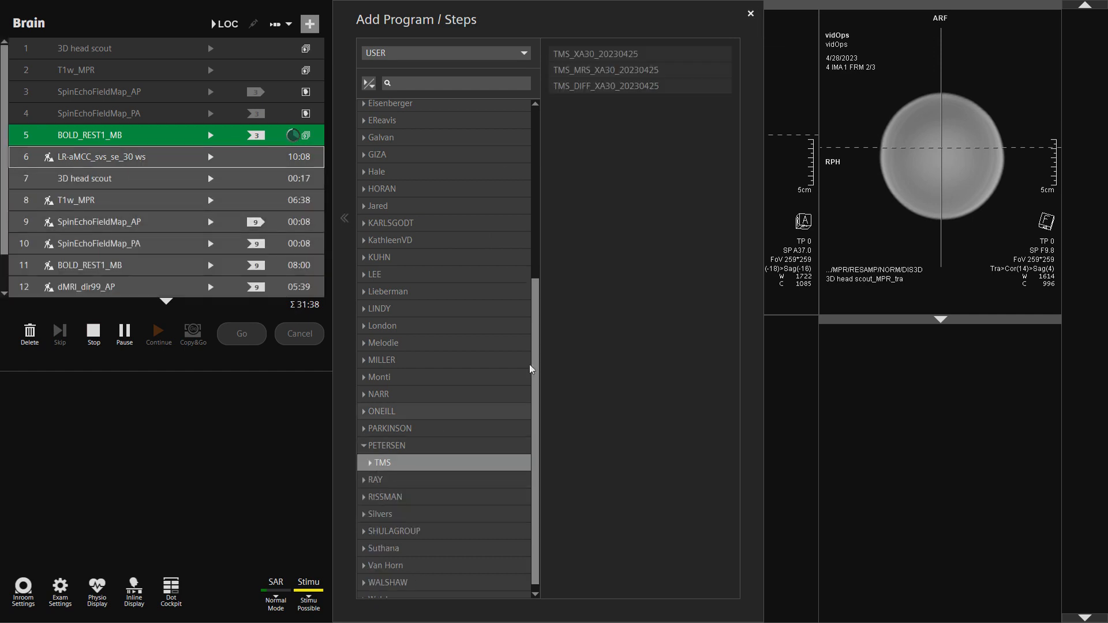
{"action": "left_click", "coordinate": [751, 14]}
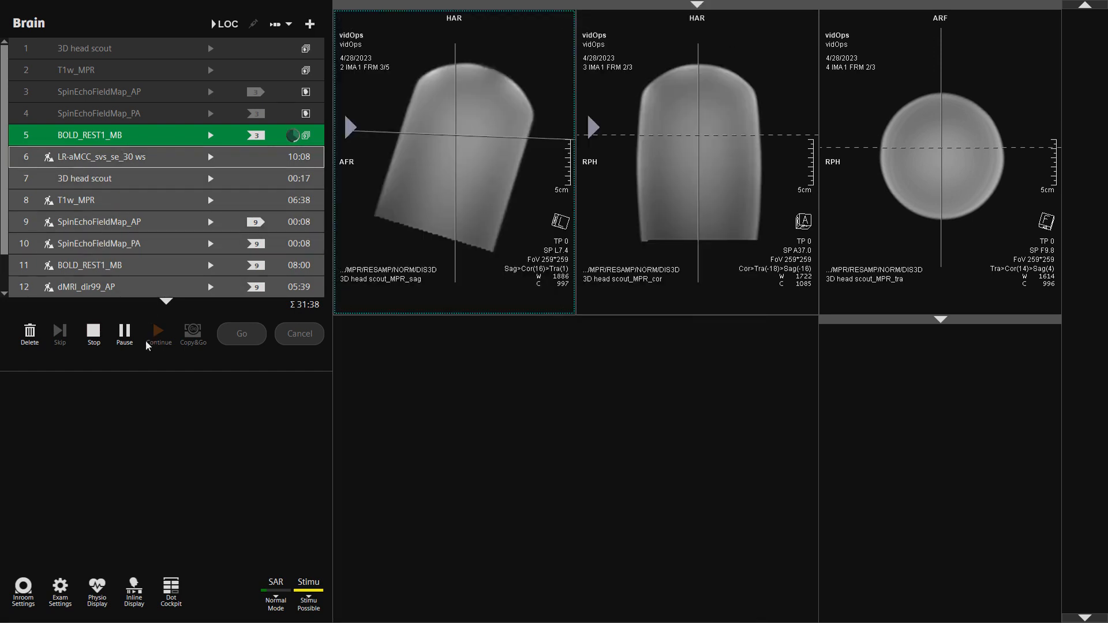
Delete all pending steps after the running BOLD_REST1_MB, from LR-aMCC_svs_se_30 ws through dMRI_b0_PA.
{"action": "scroll", "coordinate": [127, 260], "scroll_direction": "down", "scroll_amount": 2}
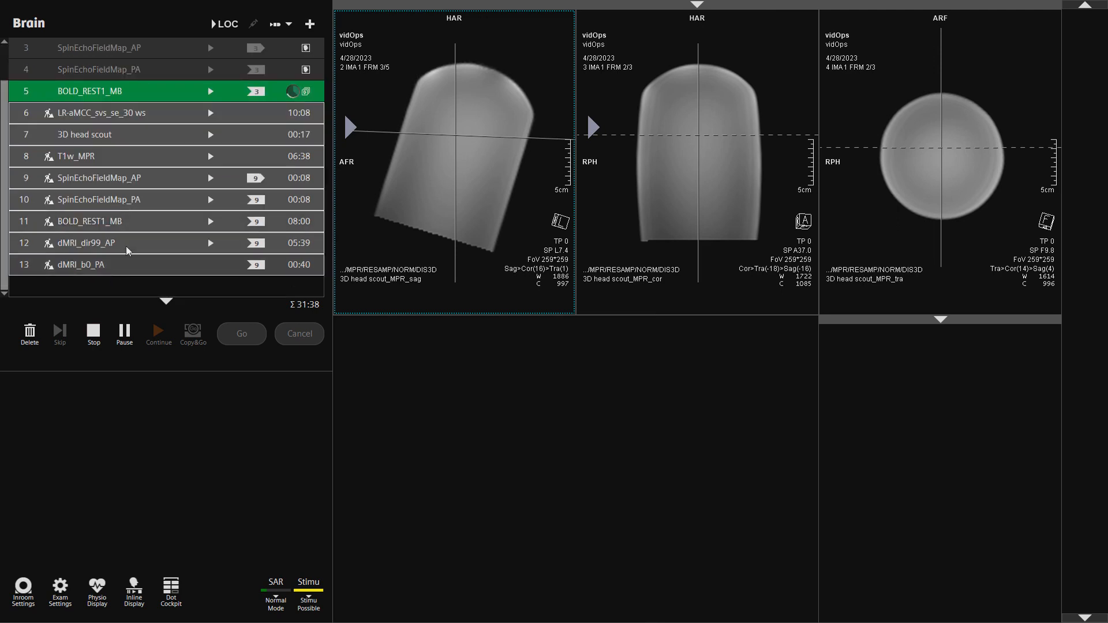
{"action": "right_click", "coordinate": [133, 220]}
{"action": "left_click", "coordinate": [197, 303]}
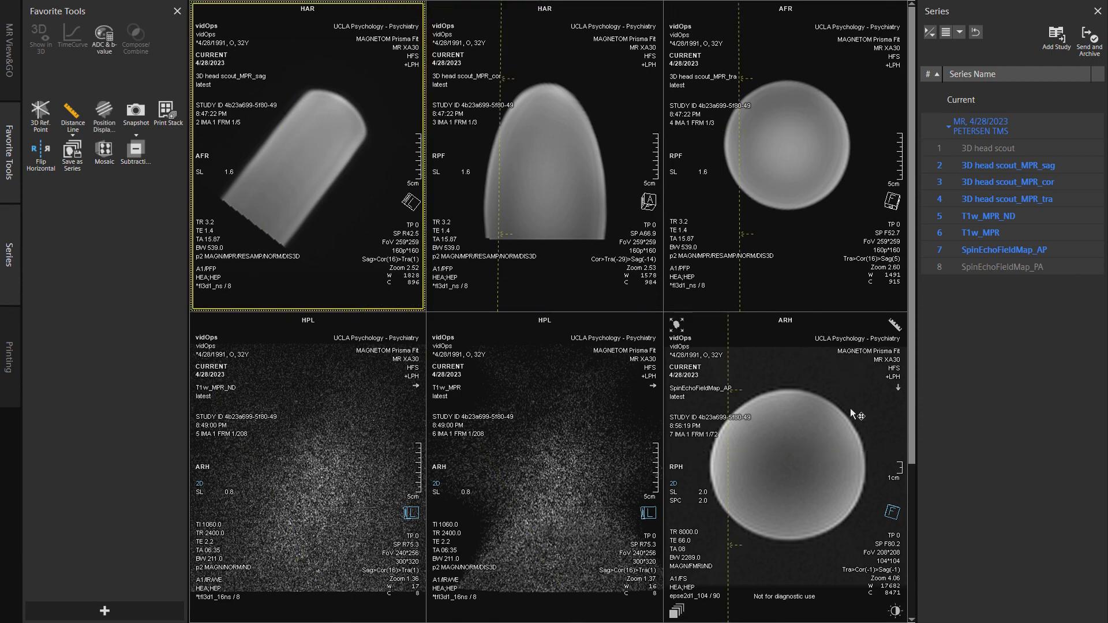
Select the T1w and SpinEchoFieldMap_AP images, followed by the 3D head scout MPR images, to compare their slice reference lines.
{"action": "left_click", "coordinate": [316, 465]}
{"action": "left_click", "coordinate": [580, 463]}
{"action": "left_click", "coordinate": [719, 463]}
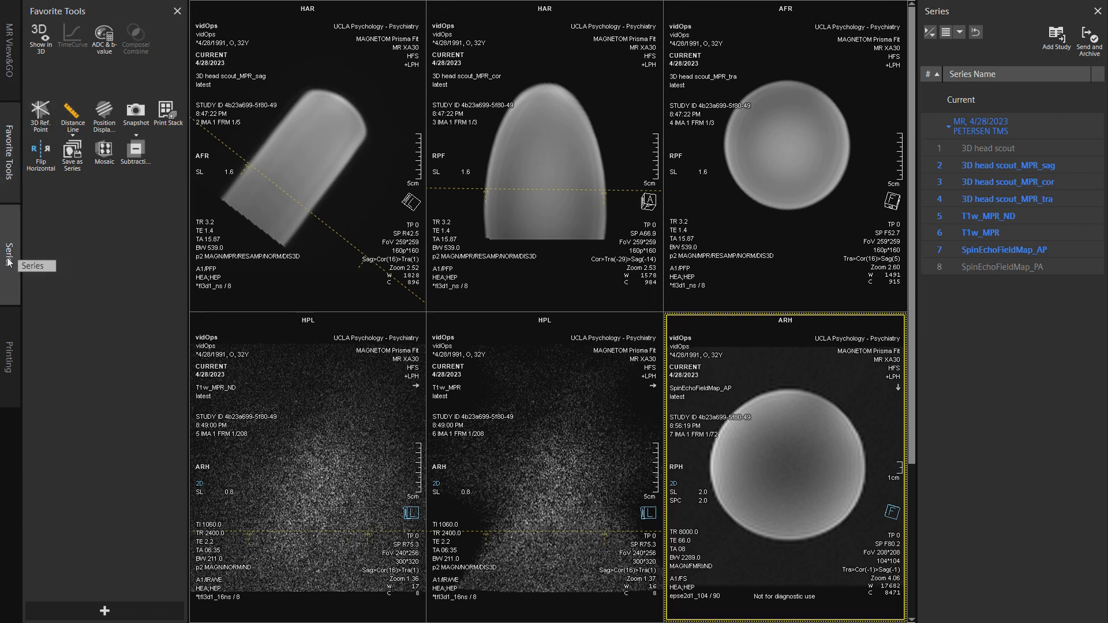
{"action": "left_click", "coordinate": [975, 165]}
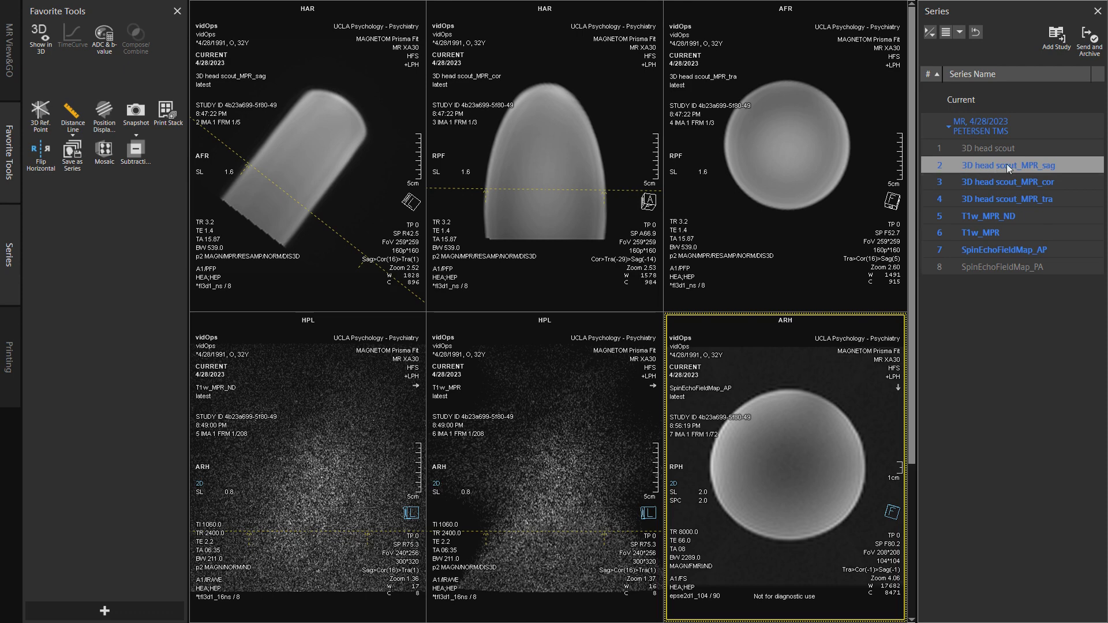
{"action": "left_click", "coordinate": [345, 136]}
{"action": "left_click", "coordinate": [540, 135]}
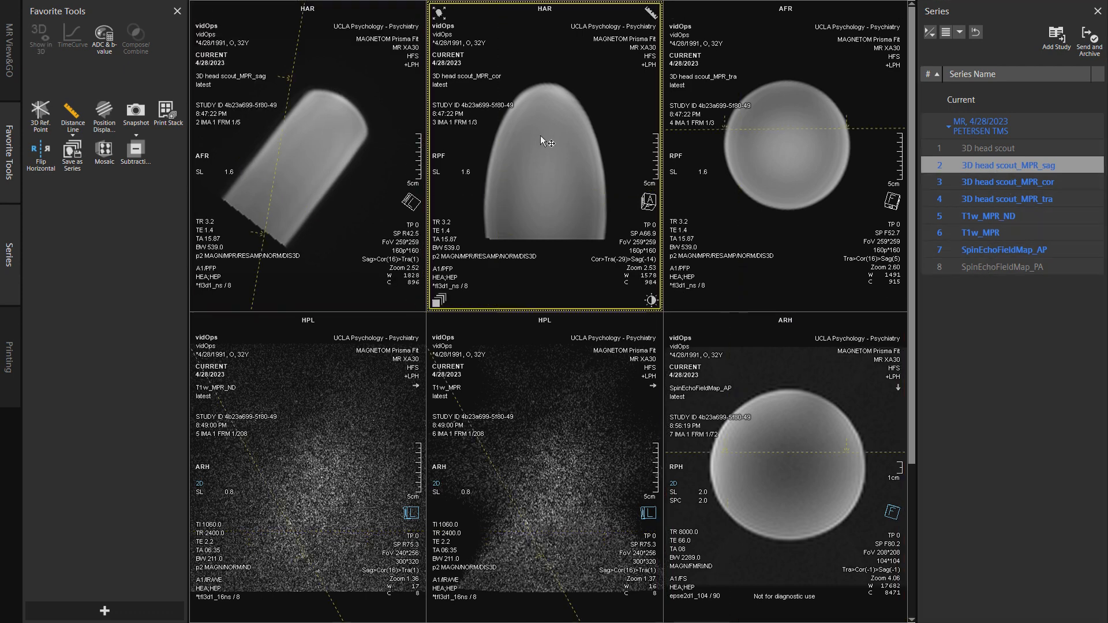
{"action": "left_click", "coordinate": [796, 128]}
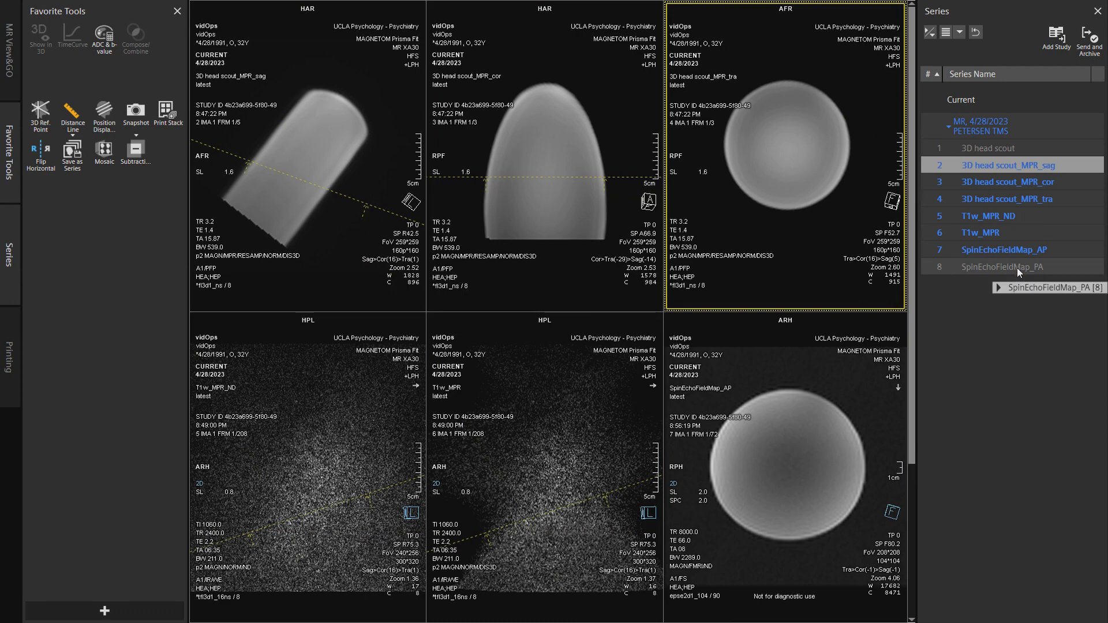
Load the SpinEchoFieldMap_PA series into the viewport showing 3D head scout_MPR_sag.
{"action": "left_click_drag", "start_coordinate": [1024, 268], "coordinate": [531, 305]}
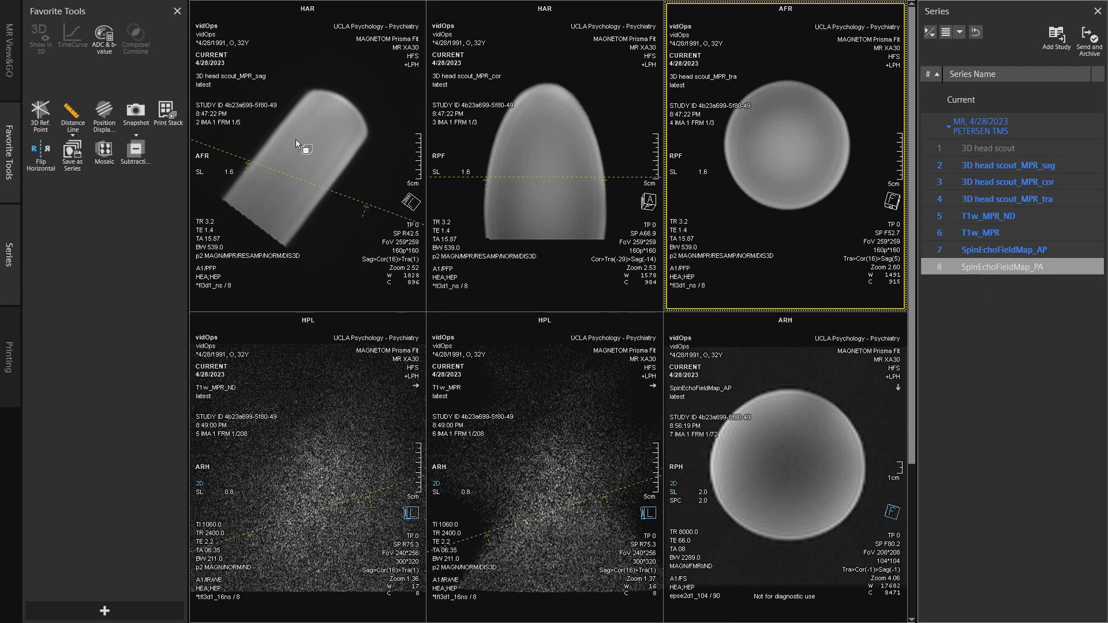
{"action": "left_click_drag", "start_coordinate": [285, 137], "coordinate": [283, 137]}
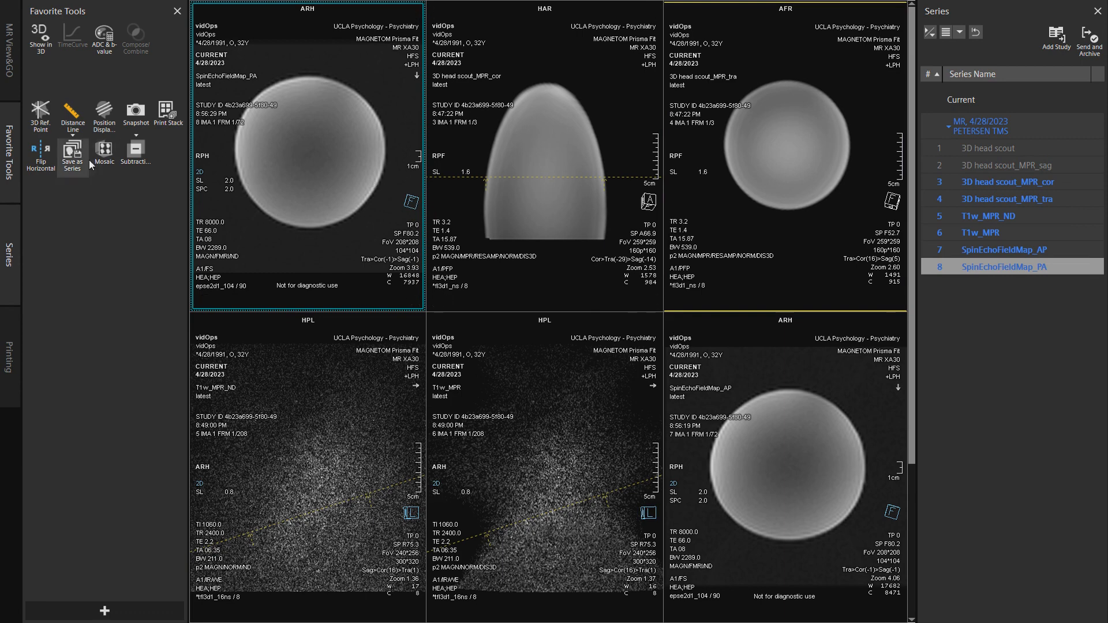
Show the MR View&GO tools above Favorite Tools, and hide and restore the Series list.
{"action": "left_click", "coordinate": [8, 40]}
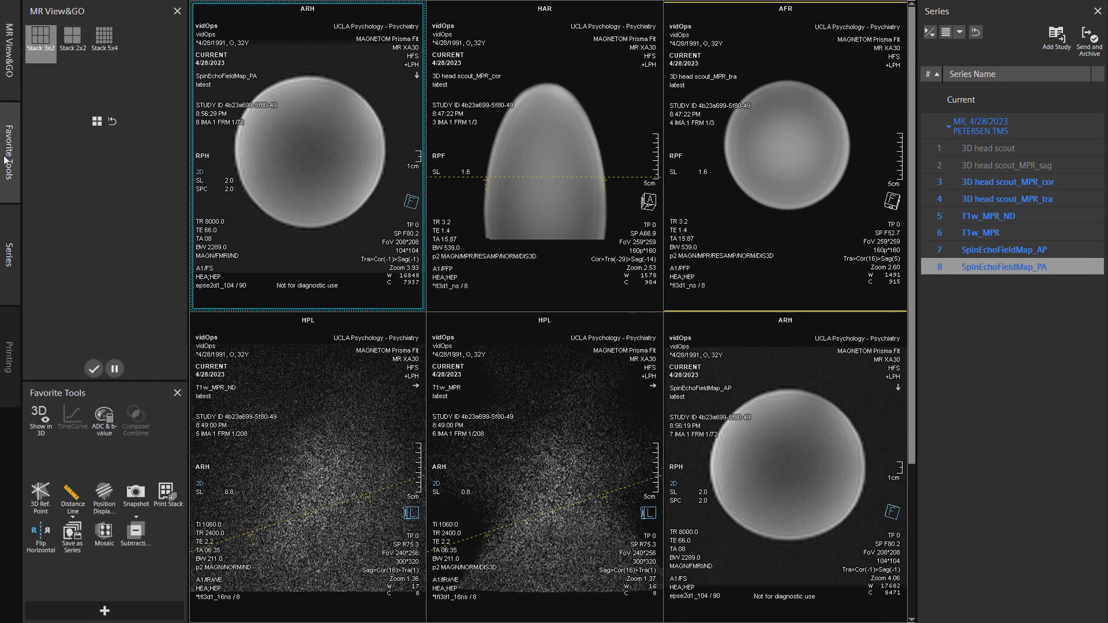
{"action": "left_click", "coordinate": [8, 281]}
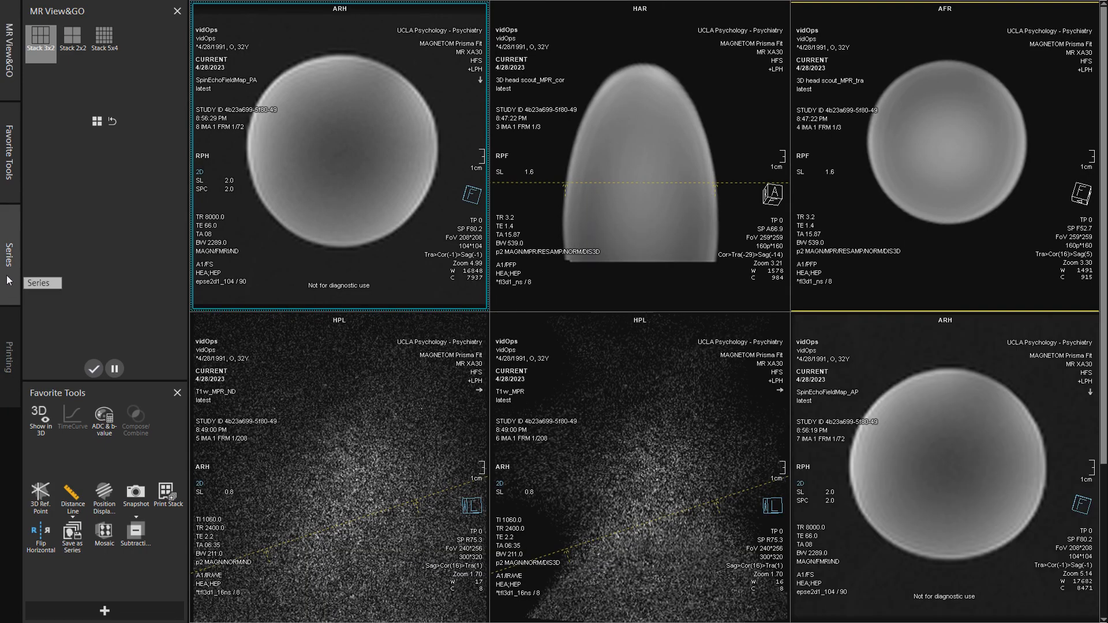
{"action": "left_click", "coordinate": [8, 281]}
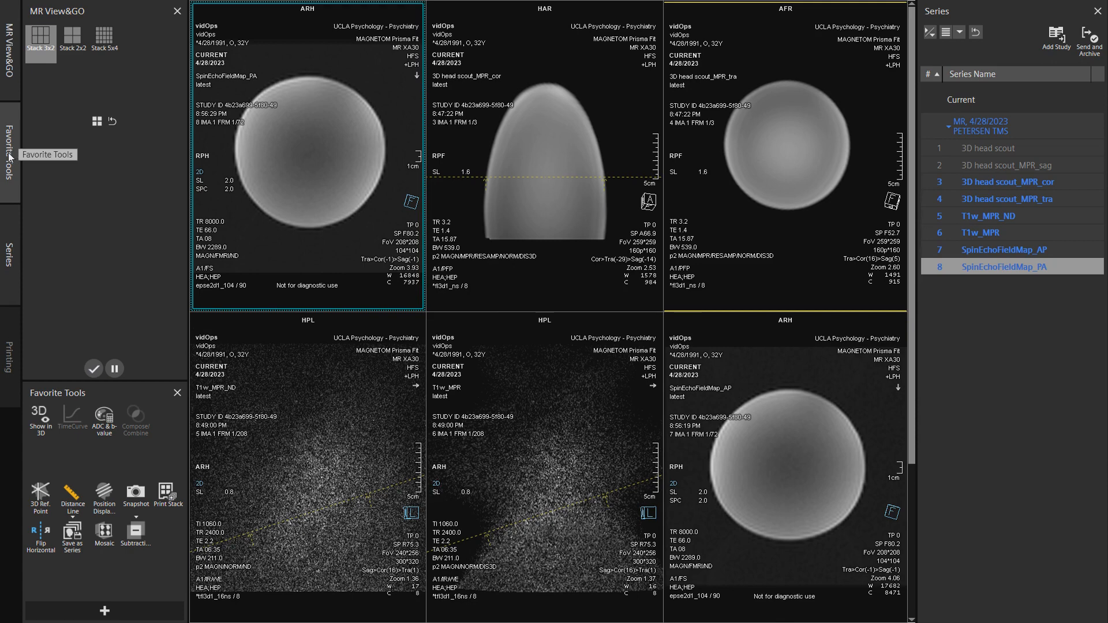
{"action": "left_click", "coordinate": [5, 59]}
{"action": "left_click", "coordinate": [6, 60]}
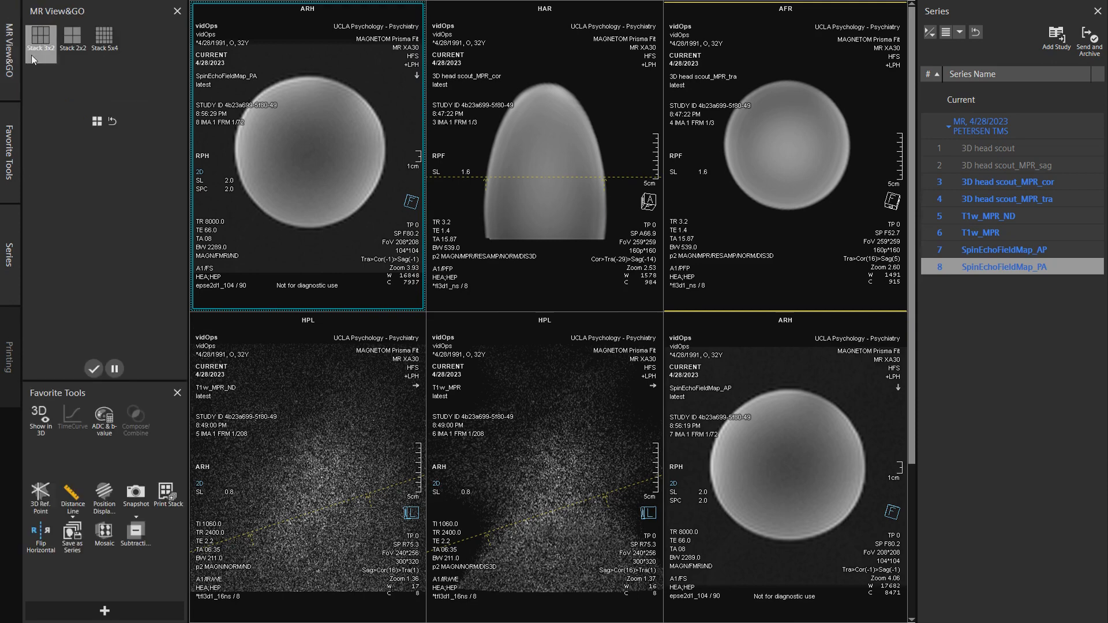
Preview the Stack 2x2 and Stack 5x4 layouts, and return to Stack 3x2.
{"action": "left_click", "coordinate": [79, 41]}
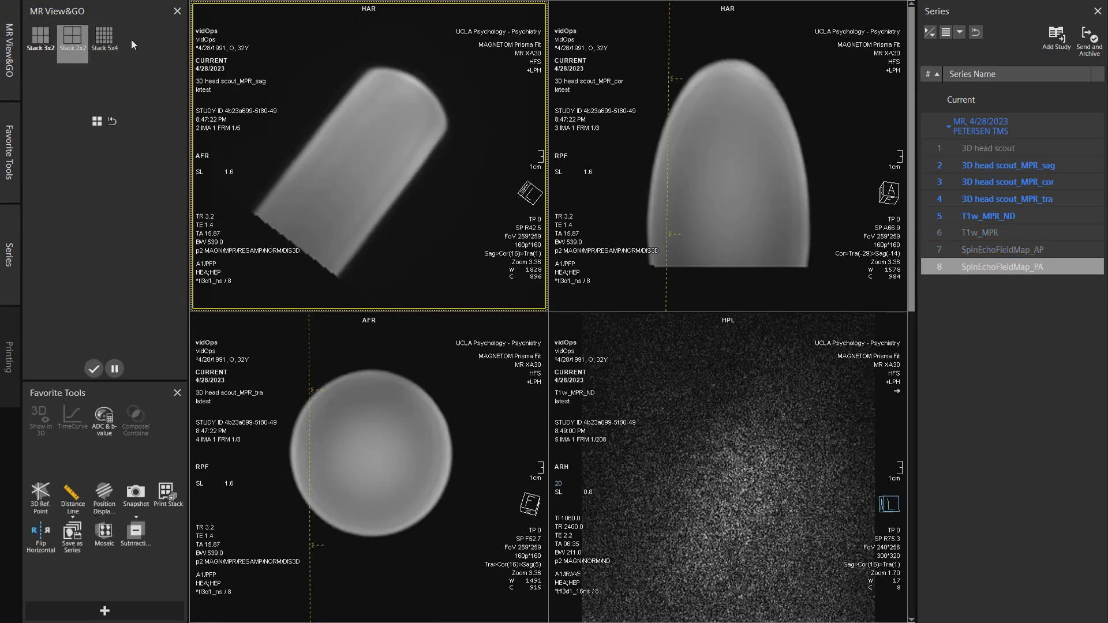
{"action": "left_click", "coordinate": [105, 38]}
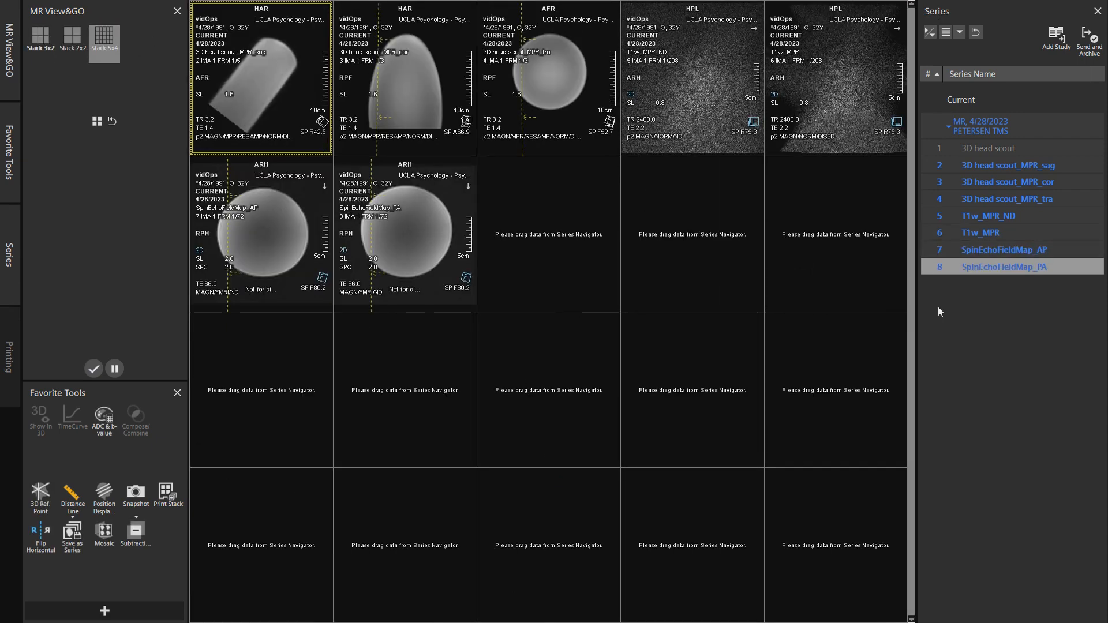
{"action": "left_click", "coordinate": [41, 37]}
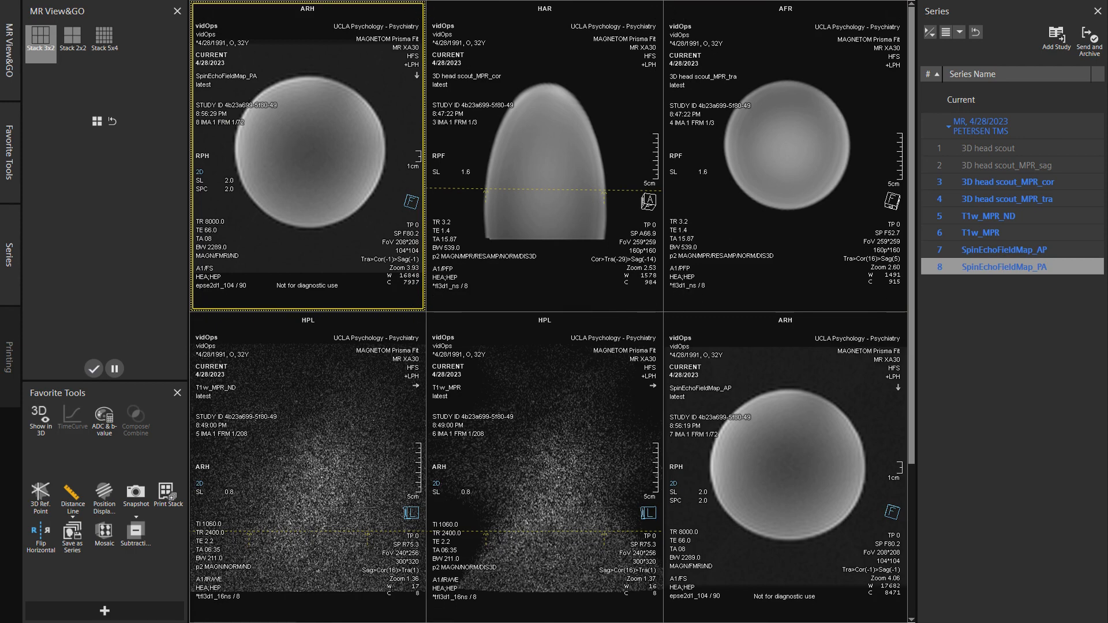
Browse the T1w_MPR and T1w_MPR_ND slices to inspect the structural images.
{"action": "left_click", "coordinate": [993, 236]}
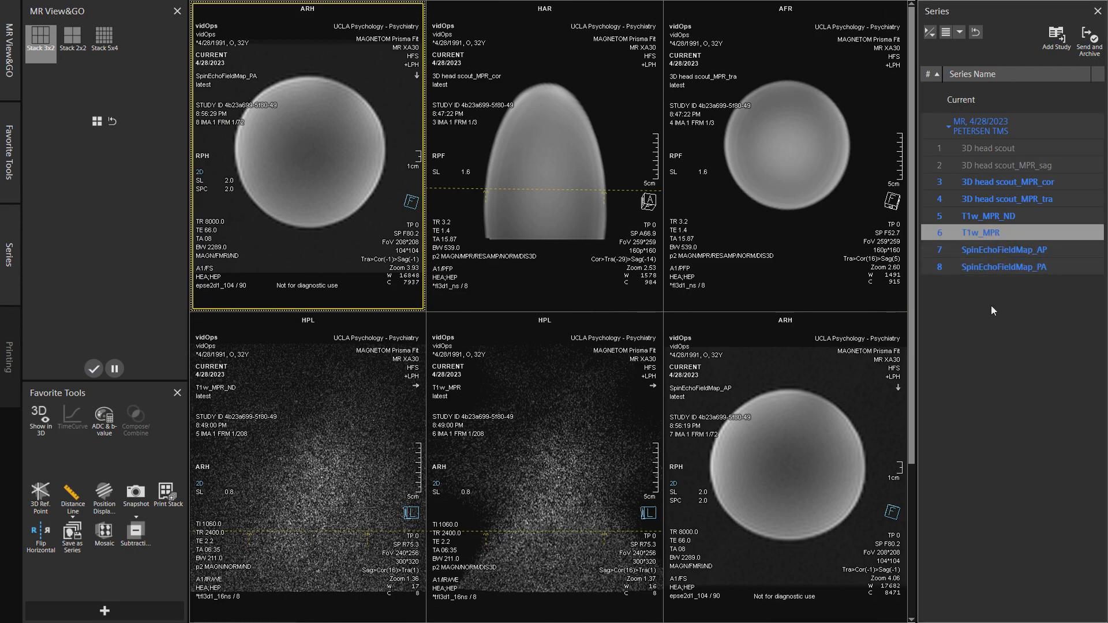
{"action": "left_click", "coordinate": [538, 419]}
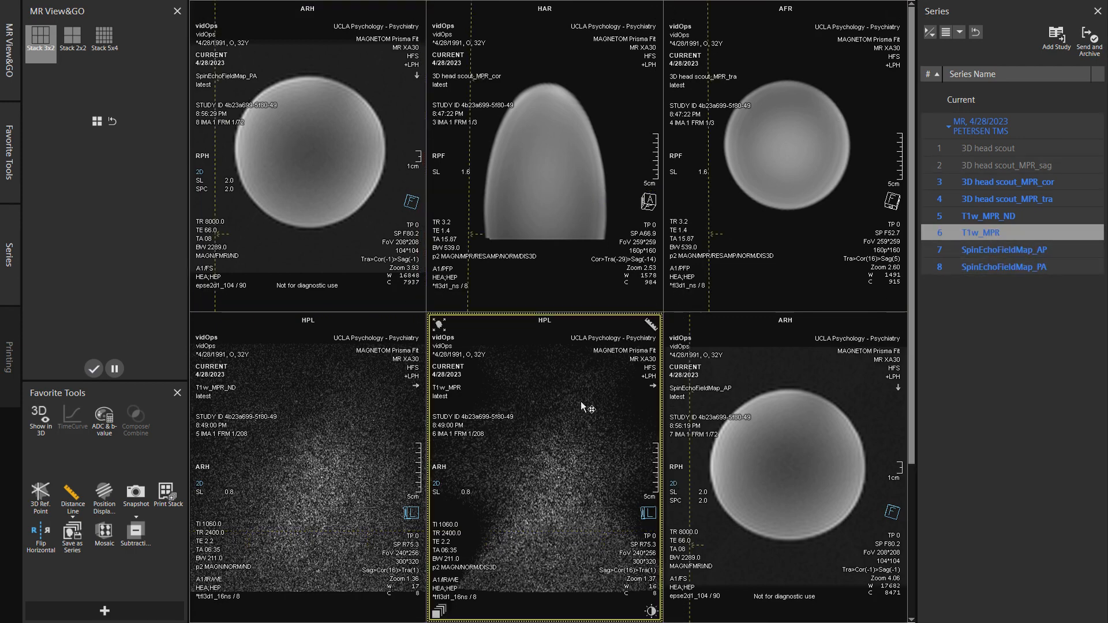
{"action": "scroll", "coordinate": [534, 450], "scroll_direction": "down", "scroll_amount": 9}
{"action": "scroll", "coordinate": [536, 447], "scroll_direction": "down", "scroll_amount": 20}
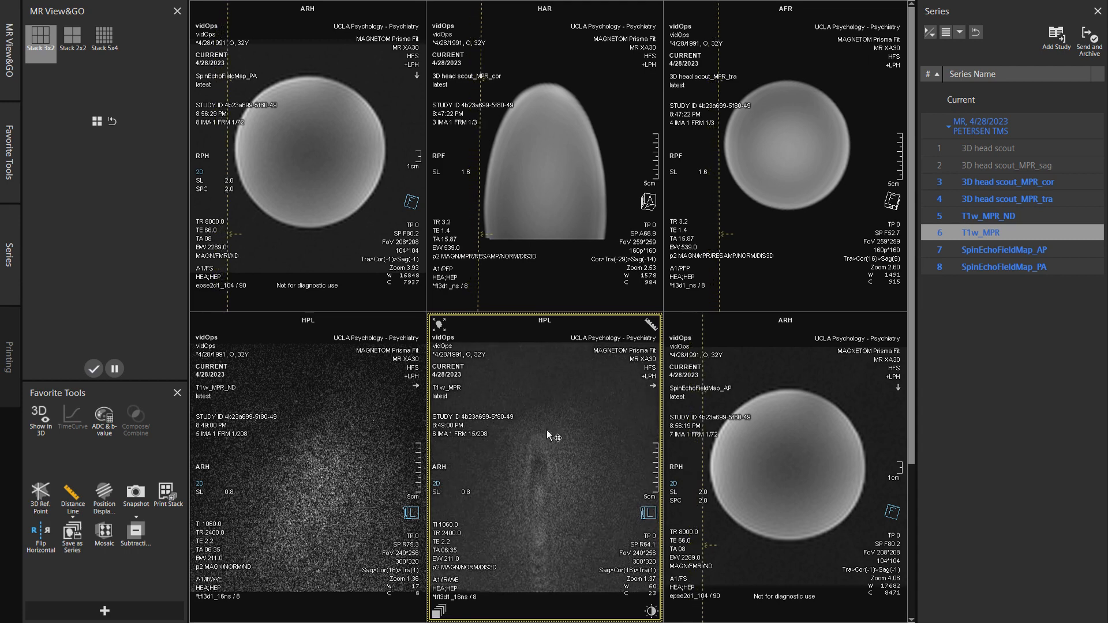
{"action": "scroll", "coordinate": [232, 335], "scroll_direction": "down", "scroll_amount": 19}
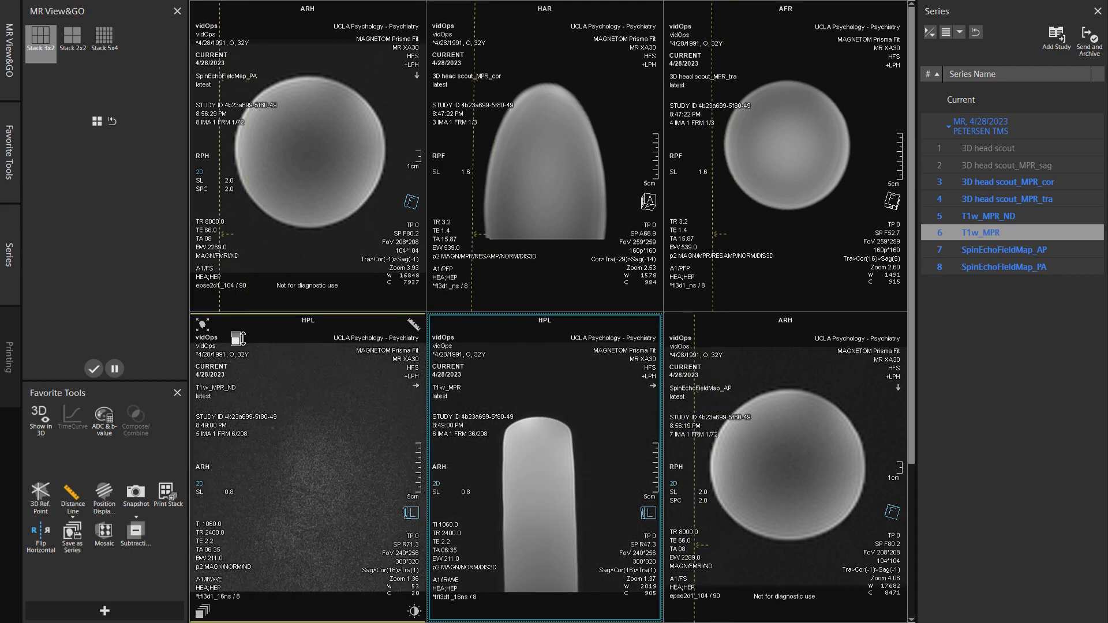
{"action": "scroll", "coordinate": [536, 409], "scroll_direction": "down", "scroll_amount": 9}
{"action": "scroll", "coordinate": [535, 407], "scroll_direction": "down", "scroll_amount": 20}
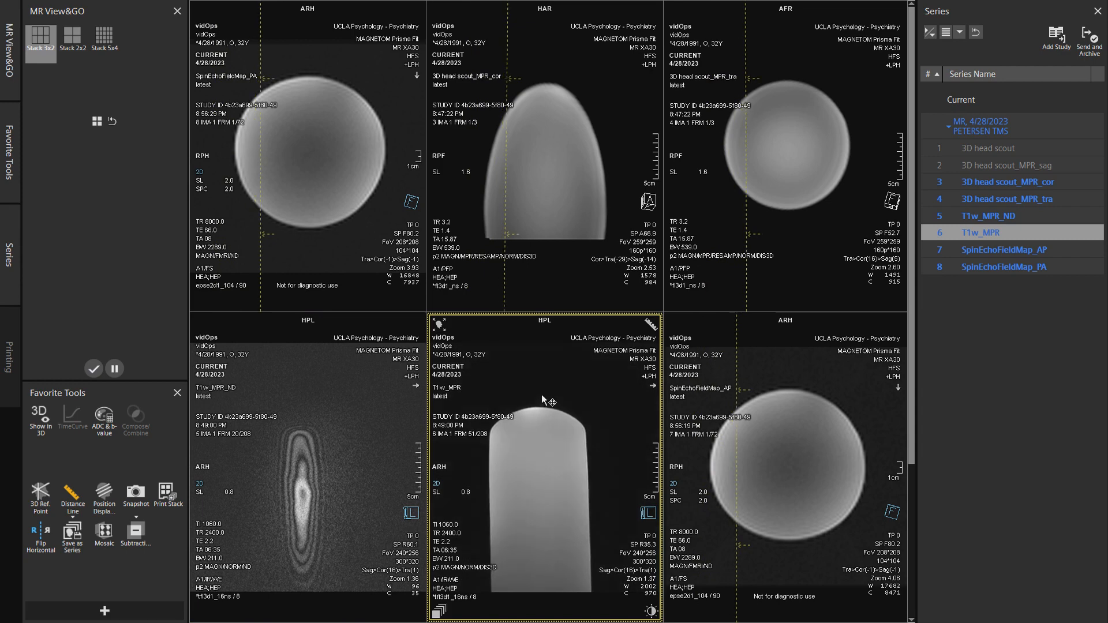
{"action": "scroll", "coordinate": [556, 393], "scroll_direction": "down", "scroll_amount": 20}
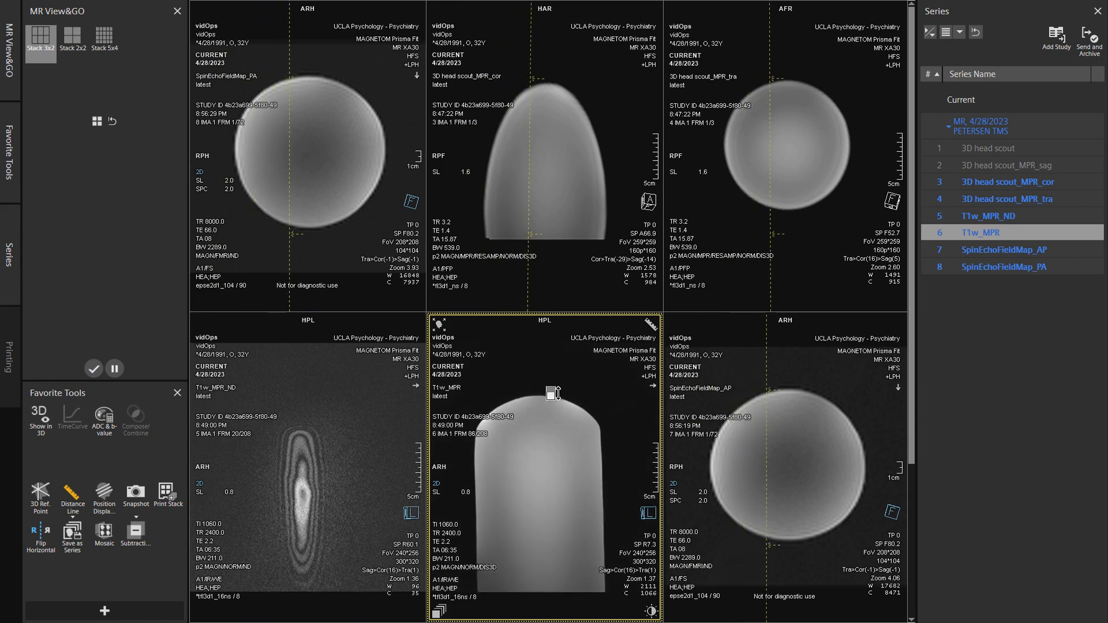
{"action": "scroll", "coordinate": [556, 387], "scroll_direction": "down", "scroll_amount": 20}
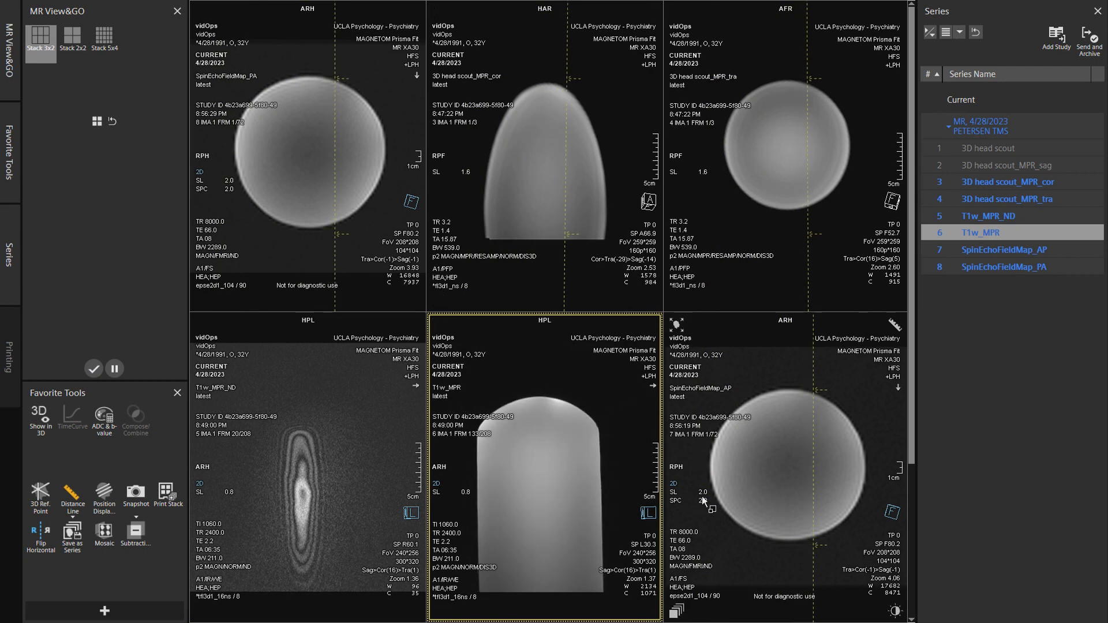
Browse the SpinEchoFieldMap_AP slices forward and back through the stack to inspect the field map.
{"action": "left_click", "coordinate": [753, 414]}
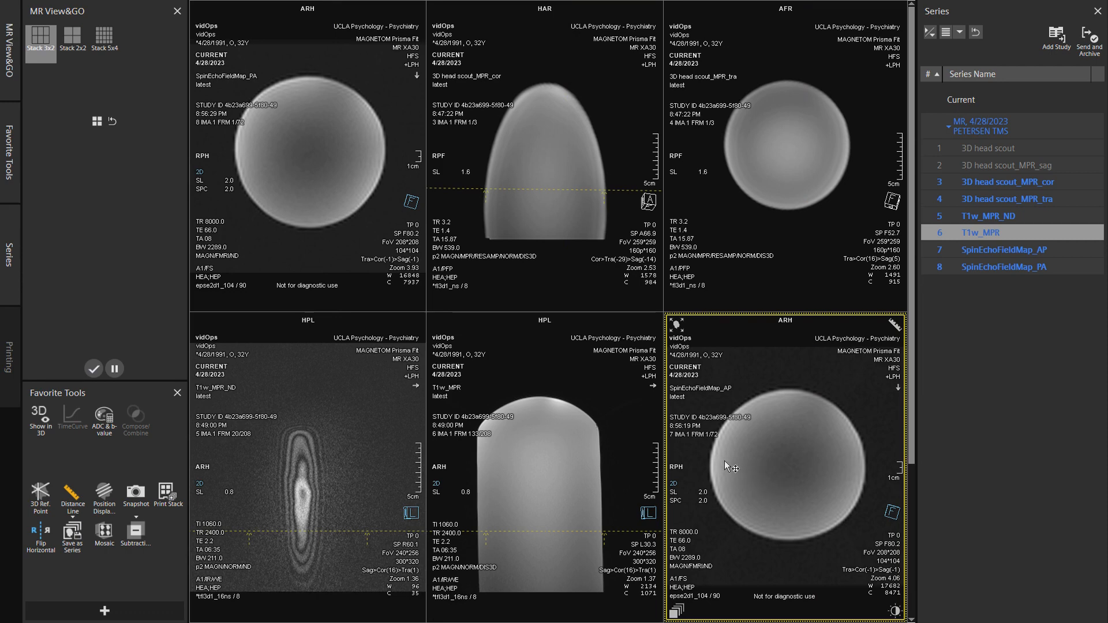
{"action": "scroll", "coordinate": [775, 432], "scroll_direction": "down", "scroll_amount": 16}
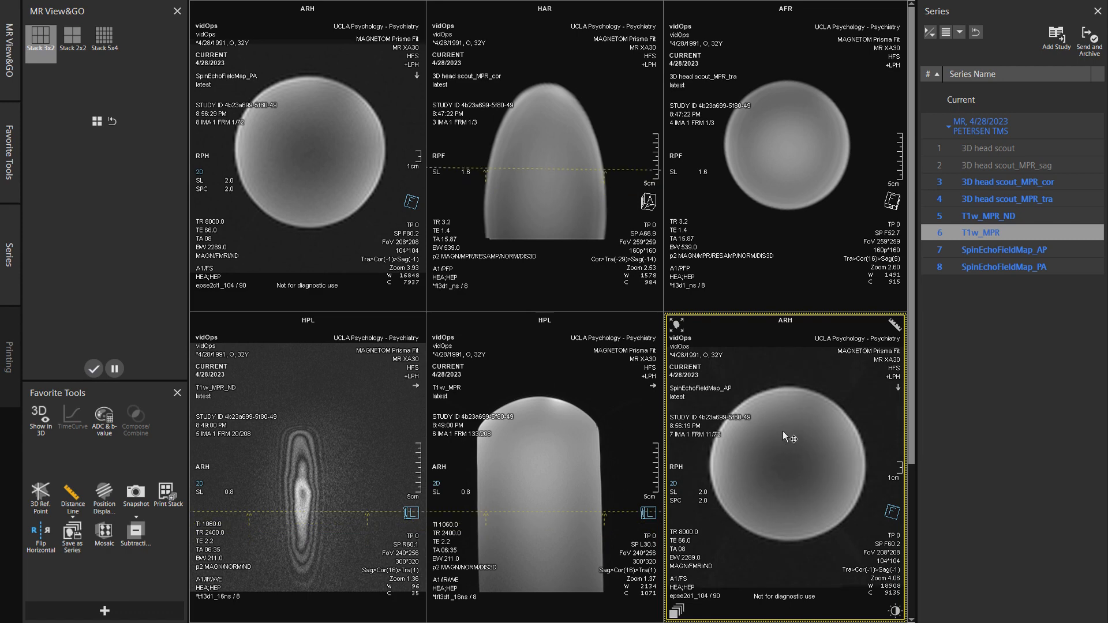
{"action": "scroll", "coordinate": [784, 433], "scroll_direction": "down", "scroll_amount": 20}
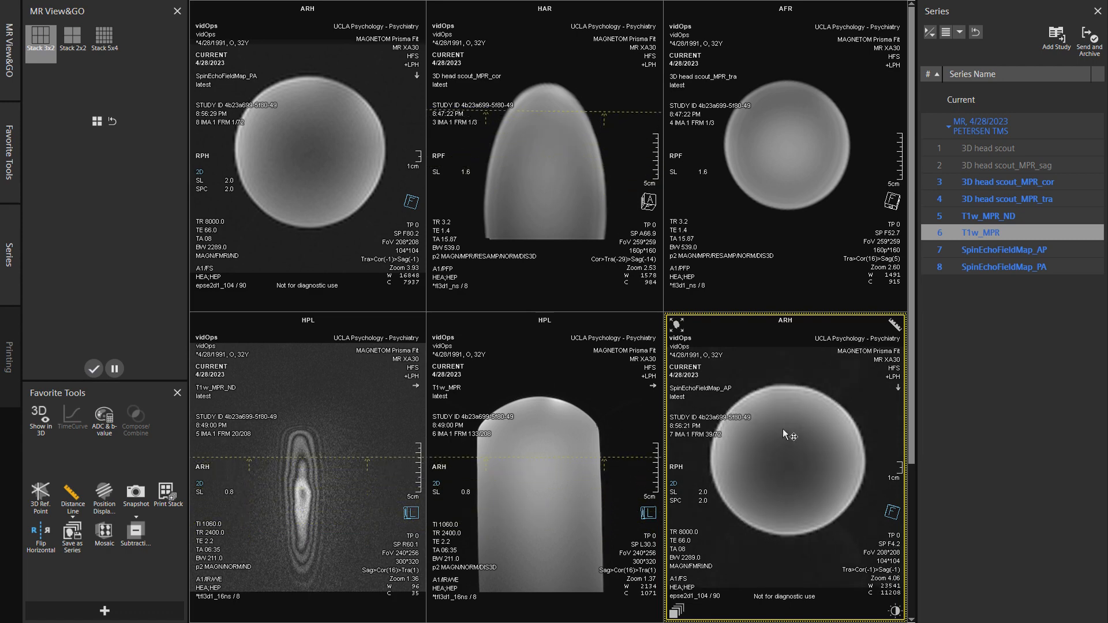
{"action": "scroll", "coordinate": [781, 428], "scroll_direction": "down", "scroll_amount": 20}
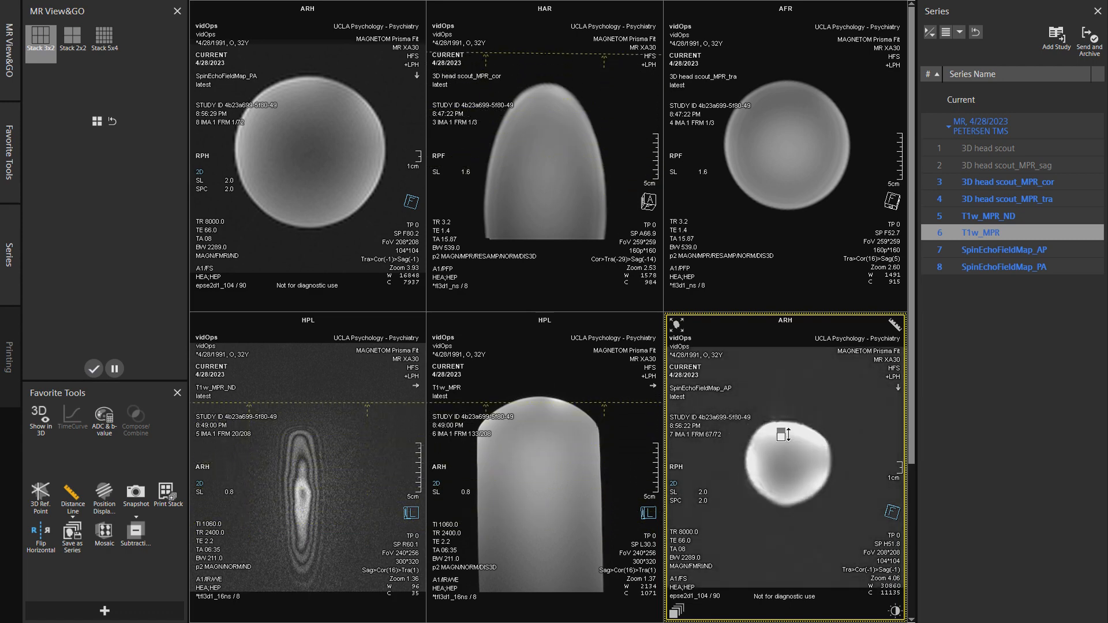
{"action": "scroll", "coordinate": [777, 424], "scroll_direction": "up", "scroll_amount": 15}
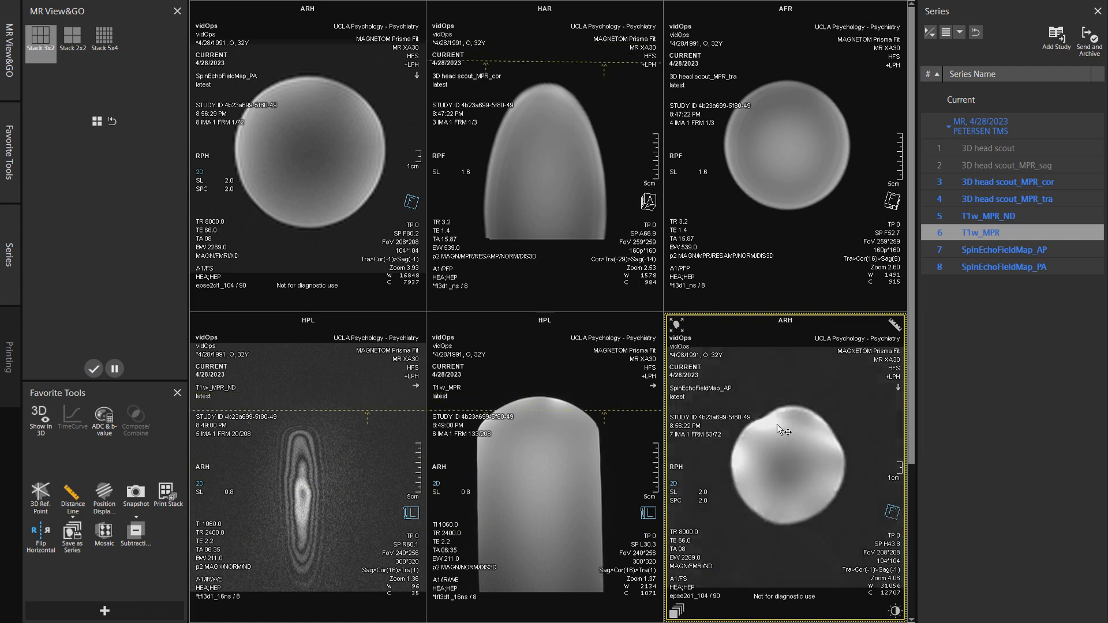
{"action": "scroll", "coordinate": [778, 427], "scroll_direction": "up", "scroll_amount": 20}
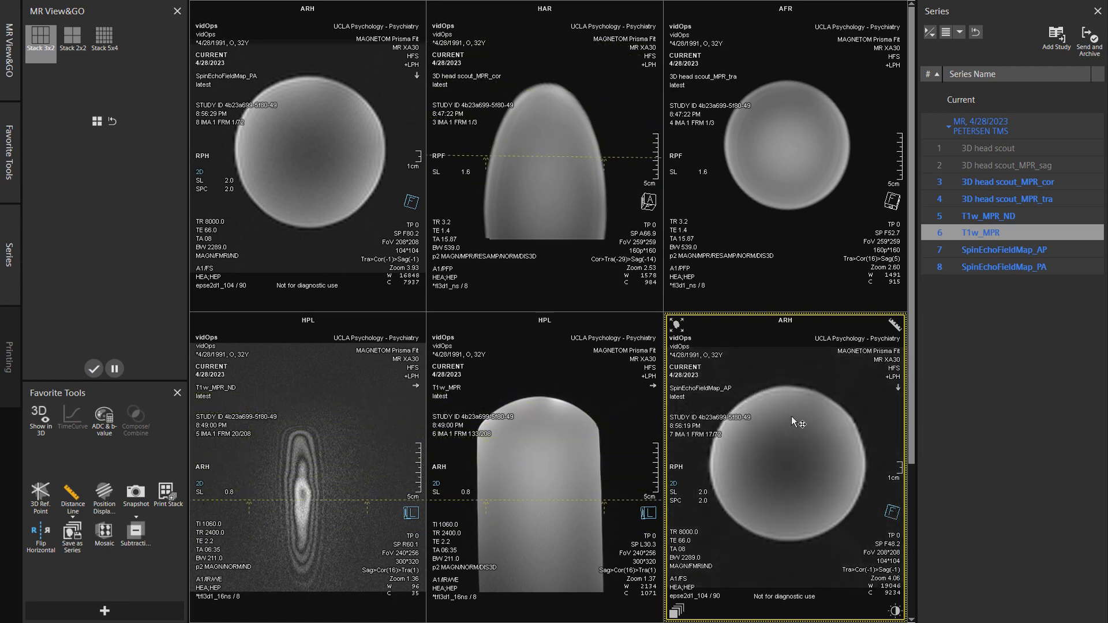
{"action": "scroll", "coordinate": [825, 404], "scroll_direction": "up", "scroll_amount": 3}
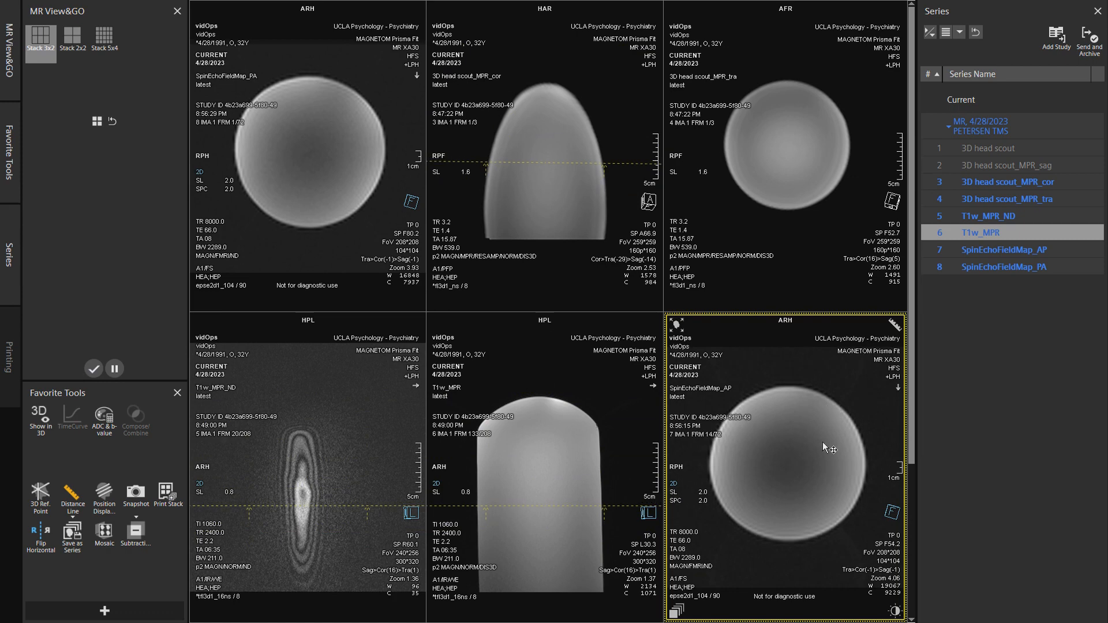
{"action": "scroll", "coordinate": [814, 445], "scroll_direction": "up", "scroll_amount": 10}
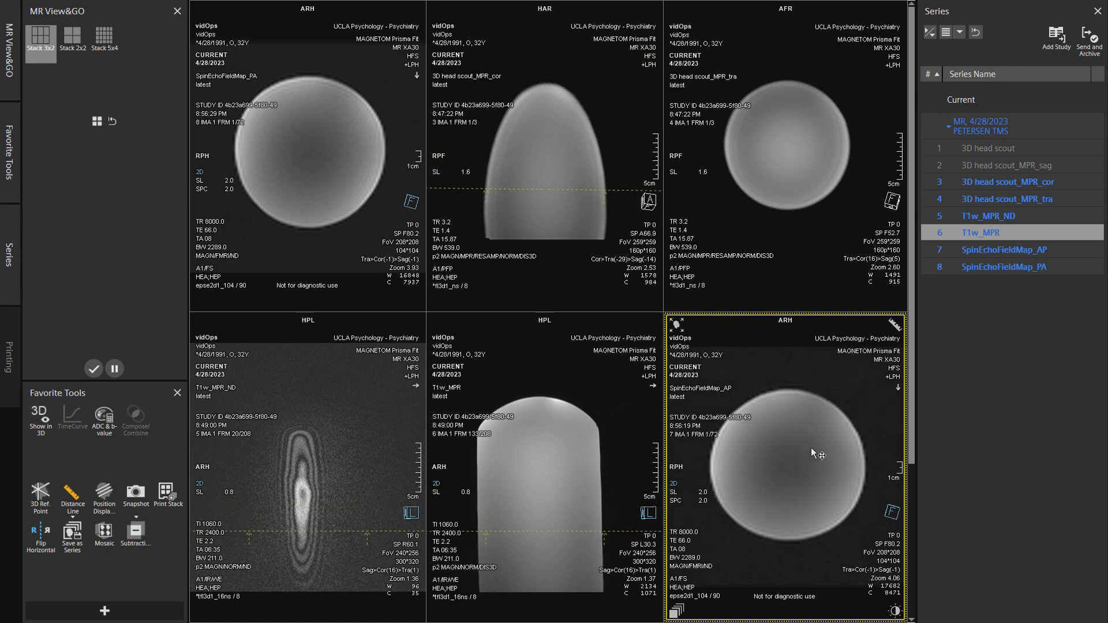
{"action": "scroll", "coordinate": [816, 457], "scroll_direction": "down", "scroll_amount": 17}
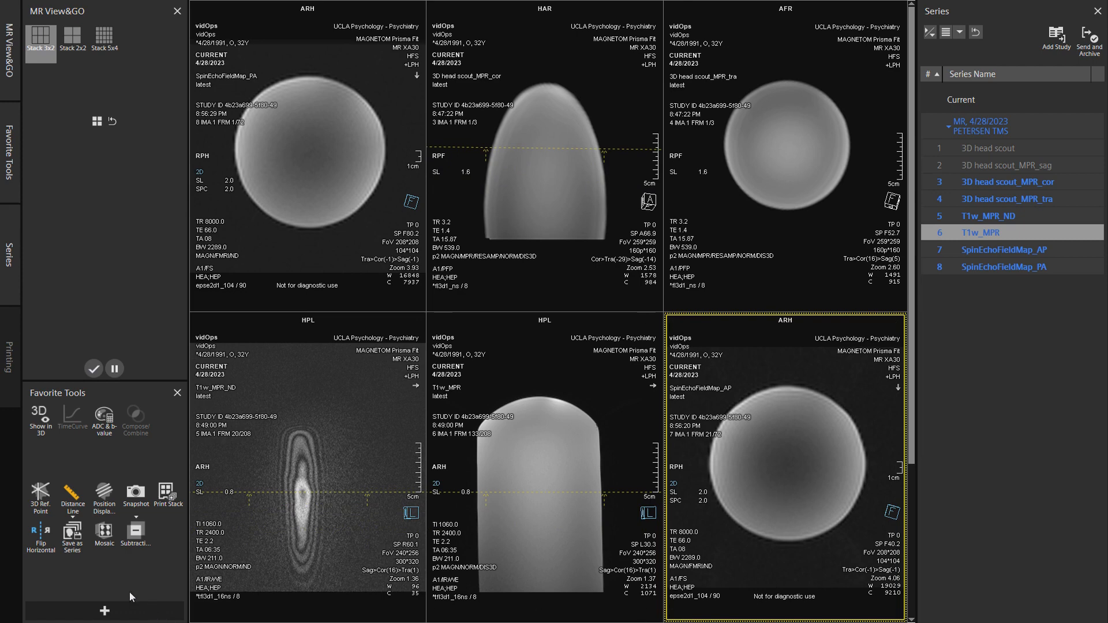
Display all SpinEchoFieldMap_AP slices as a mosaic and switch the mosaic view off again.
{"action": "left_click", "coordinate": [105, 535]}
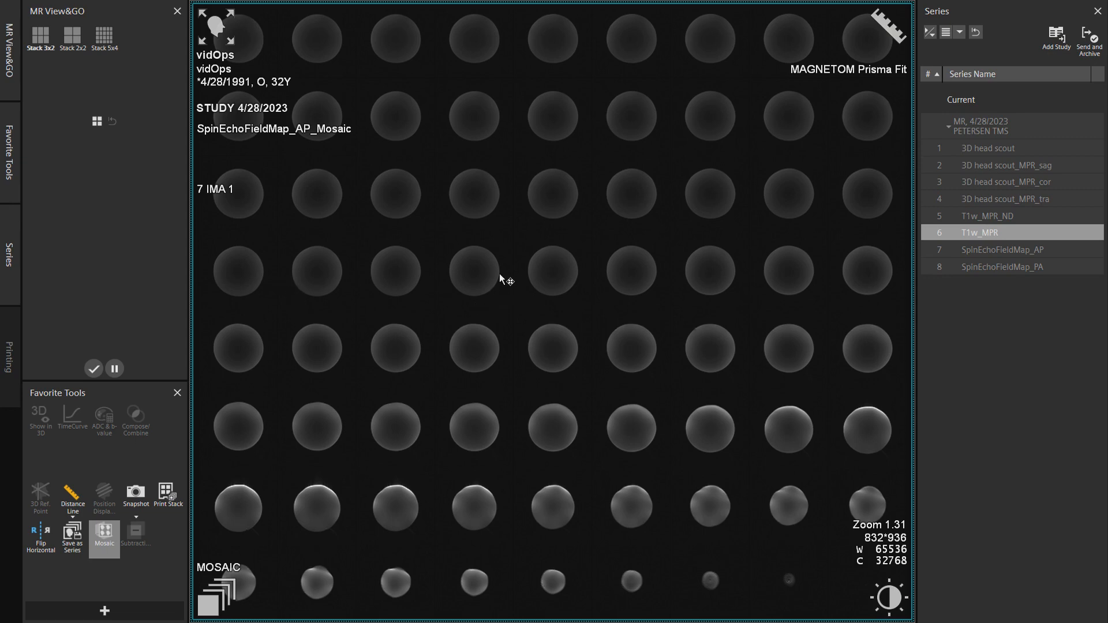
{"action": "left_click", "coordinate": [99, 542]}
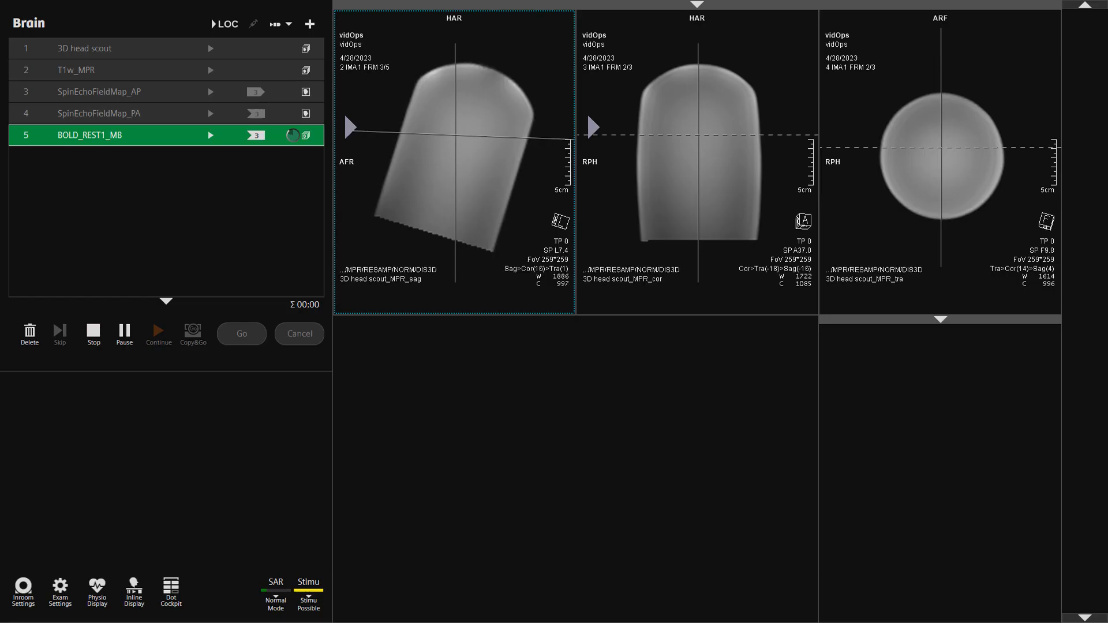
Stop the running BOLD_REST1_MB scan.
{"action": "left_click", "coordinate": [92, 339]}
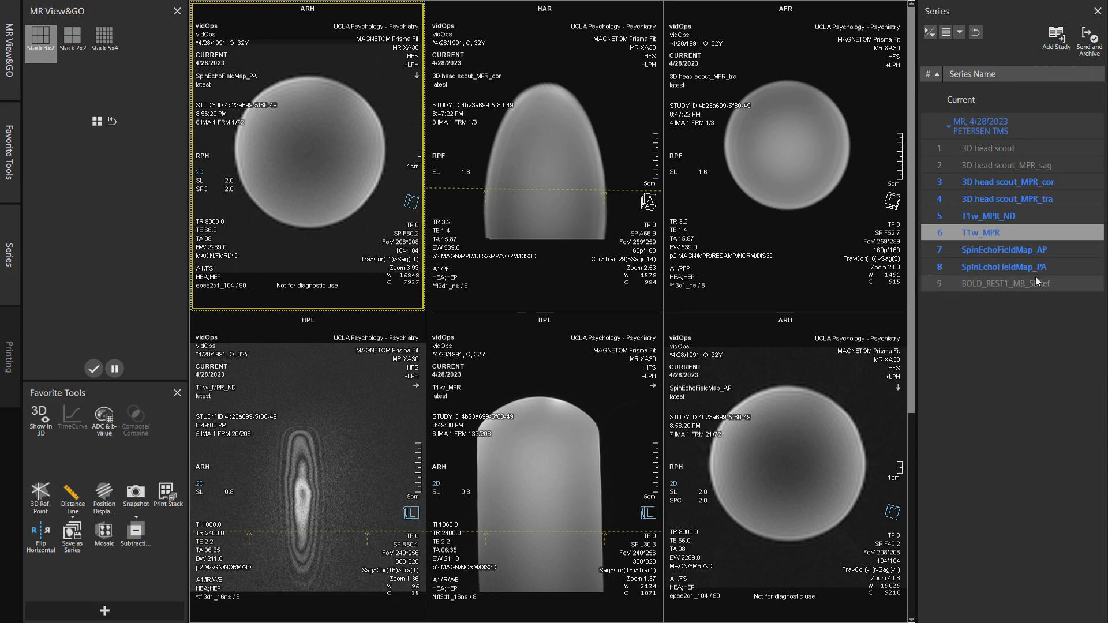
Load BOLD_REST1_MB_SBRef into the viewport showing SpinEchoFieldMap_AP, view it as a mosaic and turn the mosaic off.
{"action": "left_click_drag", "start_coordinate": [1017, 282], "coordinate": [767, 418]}
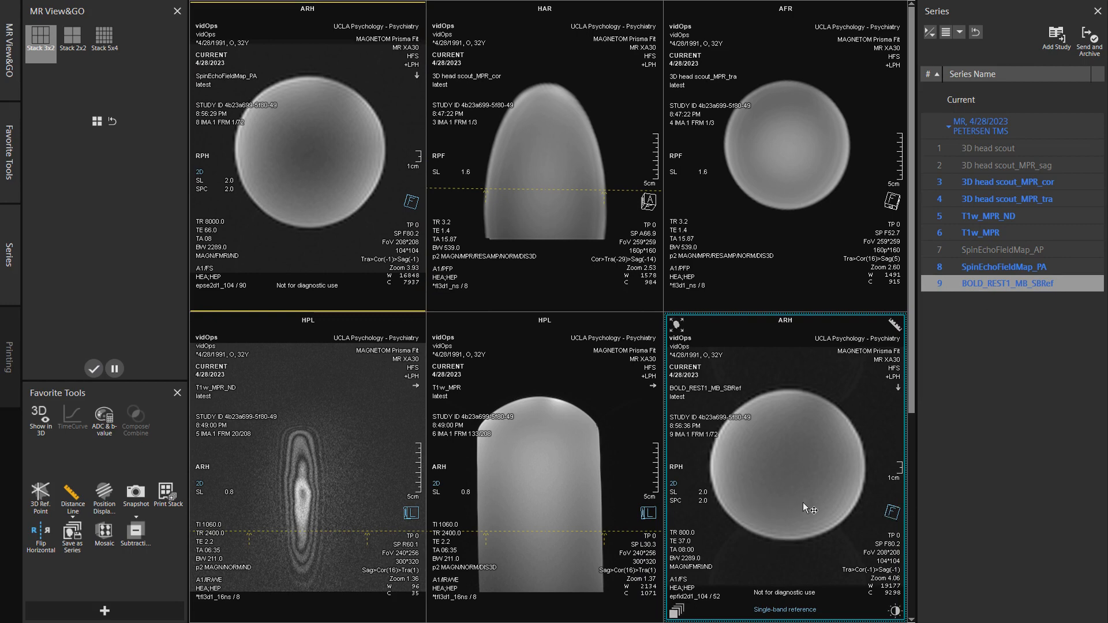
{"action": "left_click", "coordinate": [104, 532]}
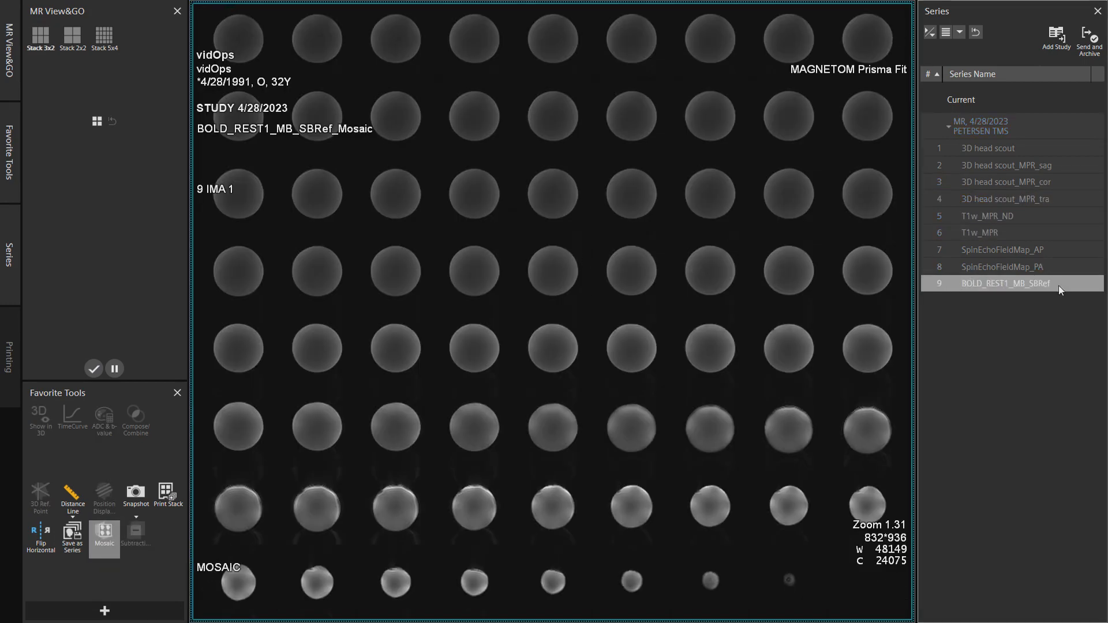
{"action": "left_click", "coordinate": [104, 532]}
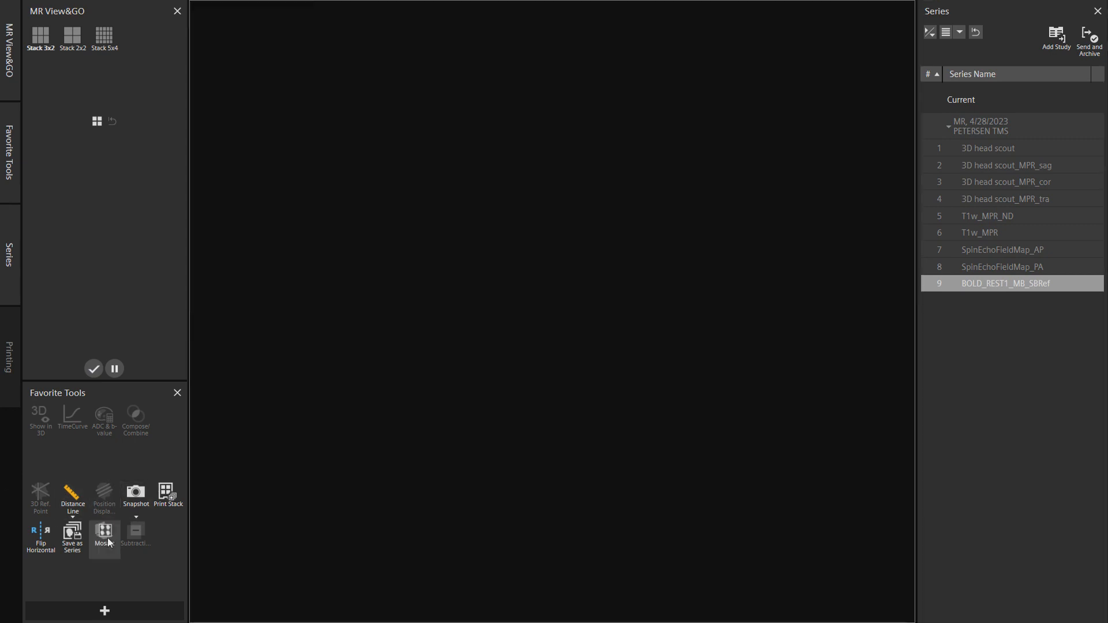
Collapse the BOLD_REST1_MB phase list and load that series into the viewport showing 3D head scout_MPR_tra.
{"action": "left_click", "coordinate": [850, 458]}
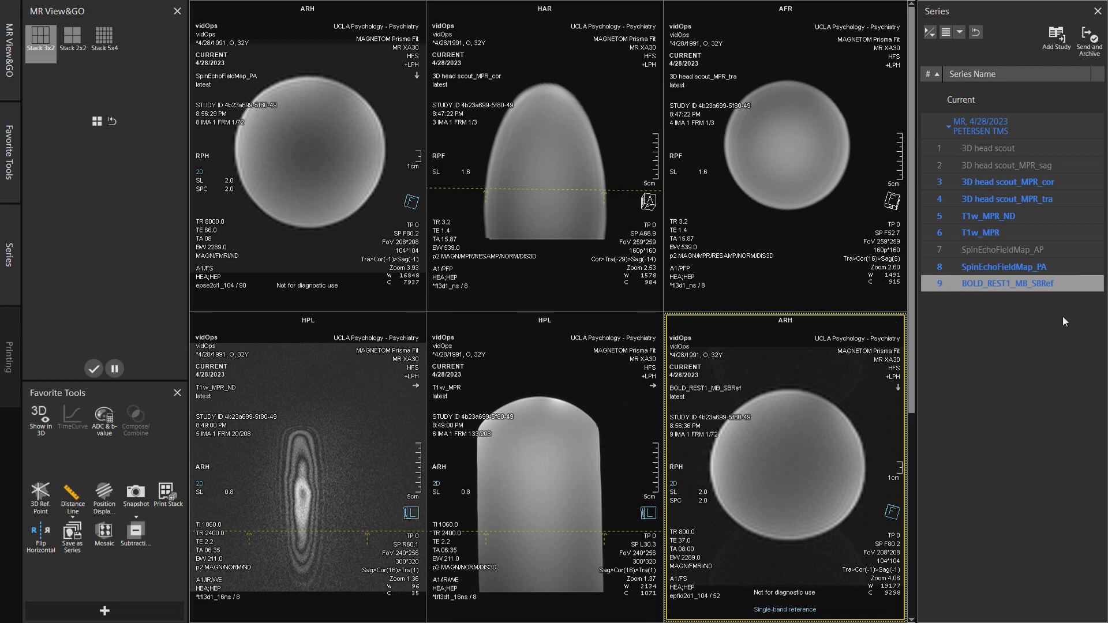
{"action": "left_click", "coordinate": [1023, 306]}
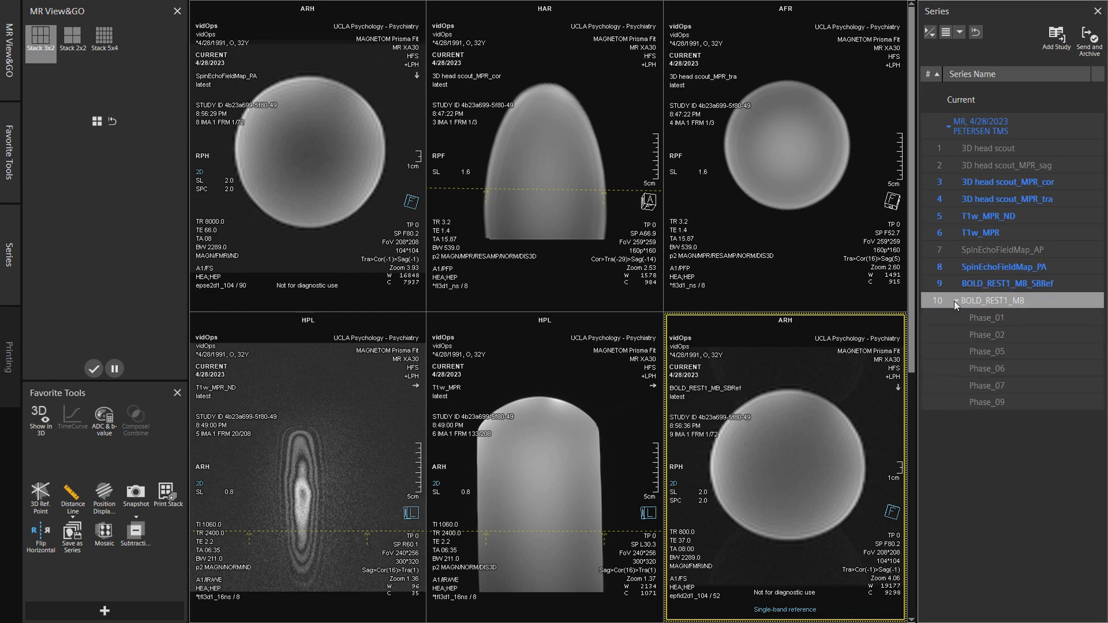
{"action": "left_click", "coordinate": [957, 302]}
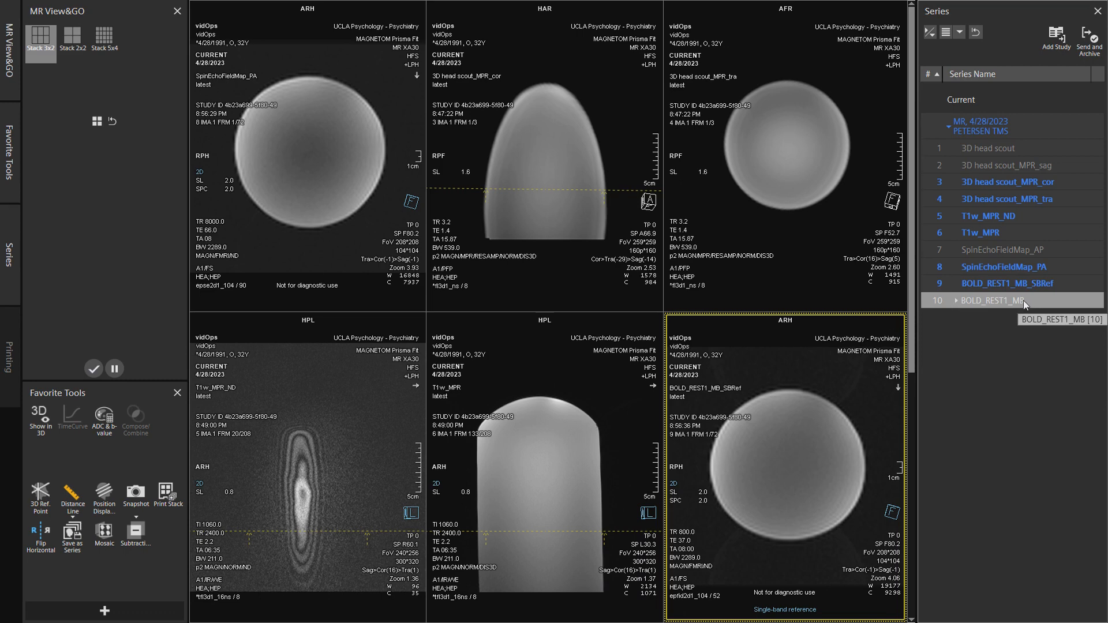
{"action": "left_click_drag", "start_coordinate": [1021, 299], "coordinate": [763, 142]}
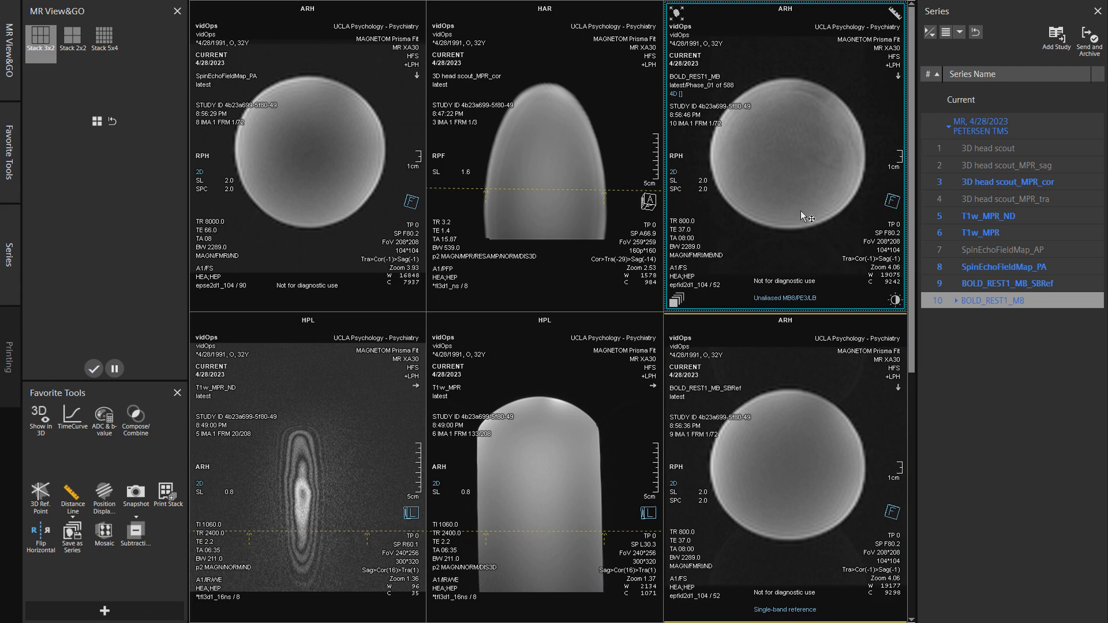
Browse down through the slices of the first BOLD_REST1_MB phase to inspect the images.
{"action": "left_click", "coordinate": [777, 176]}
{"action": "scroll", "coordinate": [802, 160], "scroll_direction": "down", "scroll_amount": 8}
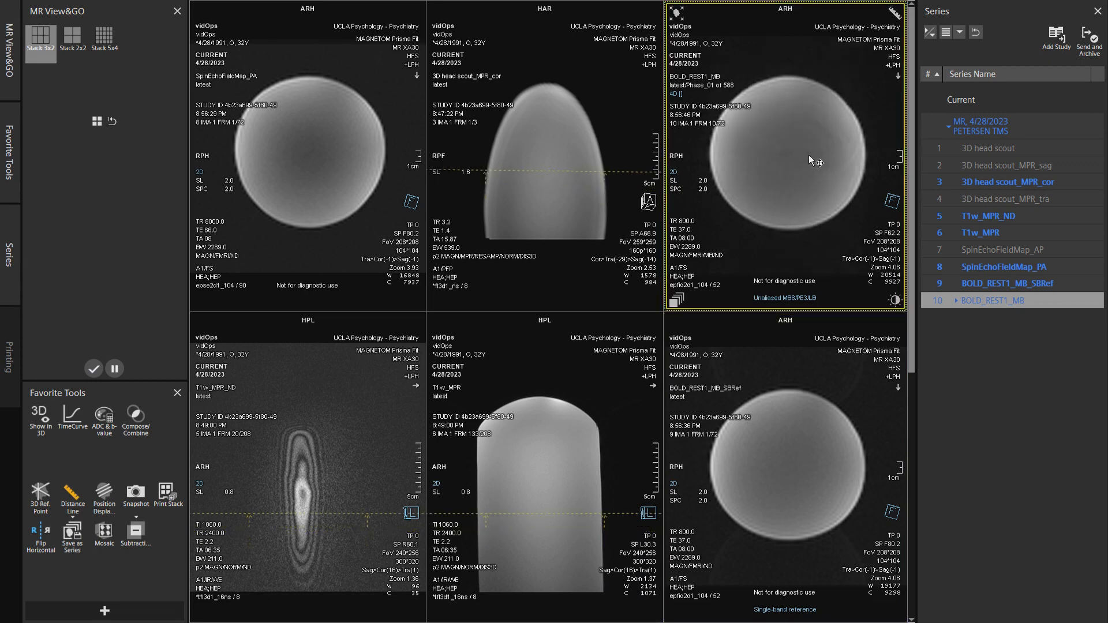
{"action": "scroll", "coordinate": [806, 159], "scroll_direction": "down", "scroll_amount": 20}
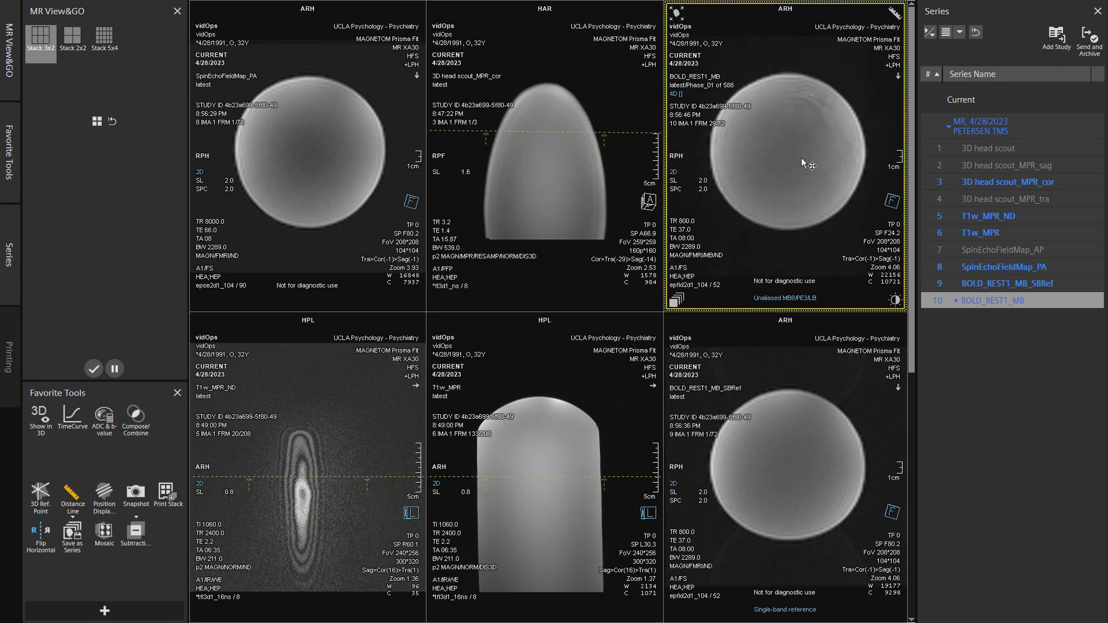
{"action": "scroll", "coordinate": [805, 157], "scroll_direction": "down", "scroll_amount": 6}
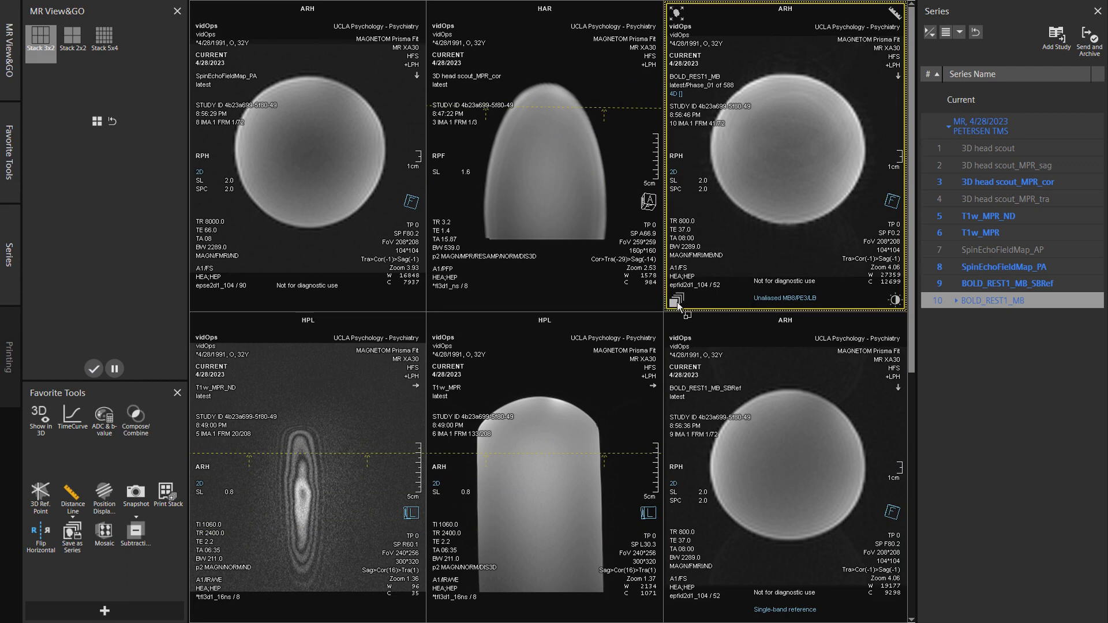
Display BOLD_REST1_MB as a mosaic, scroll back and forth through its phases, and switch the mosaic view off.
{"action": "left_click", "coordinate": [103, 536]}
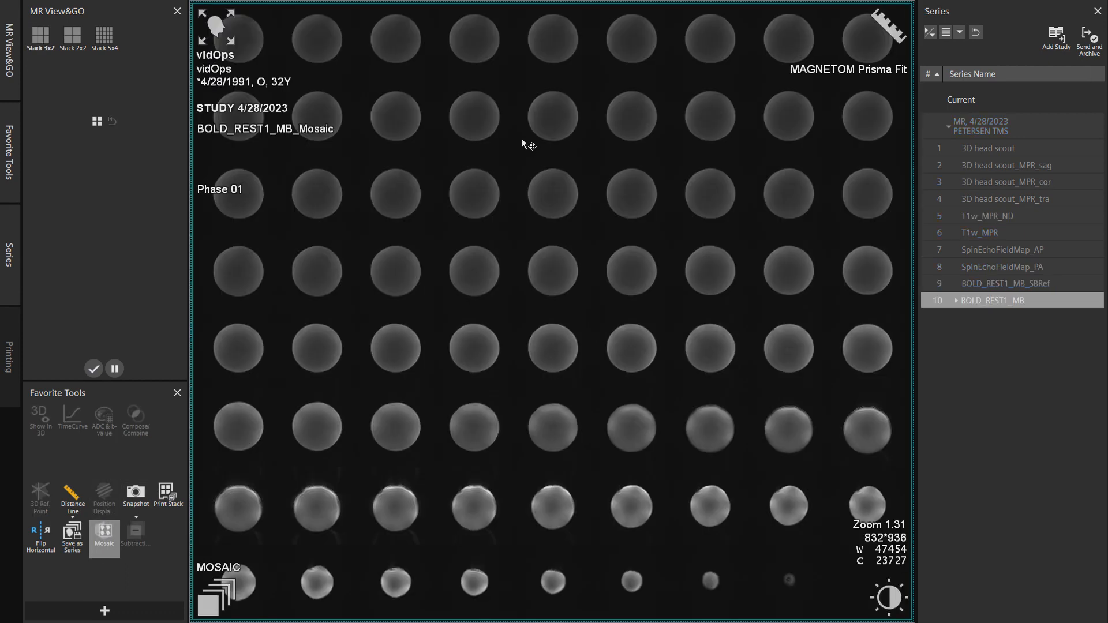
{"action": "scroll", "coordinate": [635, 234], "scroll_direction": "down", "scroll_amount": 18}
{"action": "scroll", "coordinate": [595, 239], "scroll_direction": "down", "scroll_amount": 20}
{"action": "scroll", "coordinate": [595, 238], "scroll_direction": "down", "scroll_amount": 13}
{"action": "scroll", "coordinate": [561, 242], "scroll_direction": "up", "scroll_amount": 14}
{"action": "scroll", "coordinate": [561, 243], "scroll_direction": "up", "scroll_amount": 20}
{"action": "scroll", "coordinate": [565, 243], "scroll_direction": "down", "scroll_amount": 20}
{"action": "scroll", "coordinate": [569, 249], "scroll_direction": "down", "scroll_amount": 20}
{"action": "scroll", "coordinate": [574, 254], "scroll_direction": "up", "scroll_amount": 12}
{"action": "scroll", "coordinate": [575, 255], "scroll_direction": "up", "scroll_amount": 20}
{"action": "left_click", "coordinate": [107, 543]}
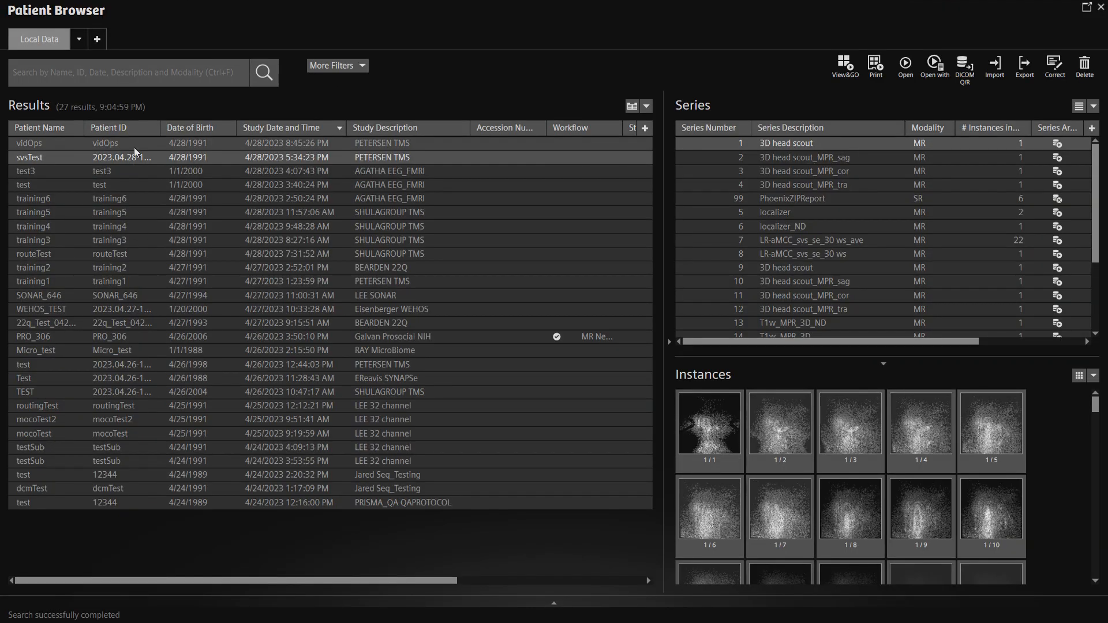
In the Patient Browser, check the two newest studies and look through the BOLD_REST1_MB instances of the most recent one.
{"action": "left_click", "coordinate": [168, 143]}
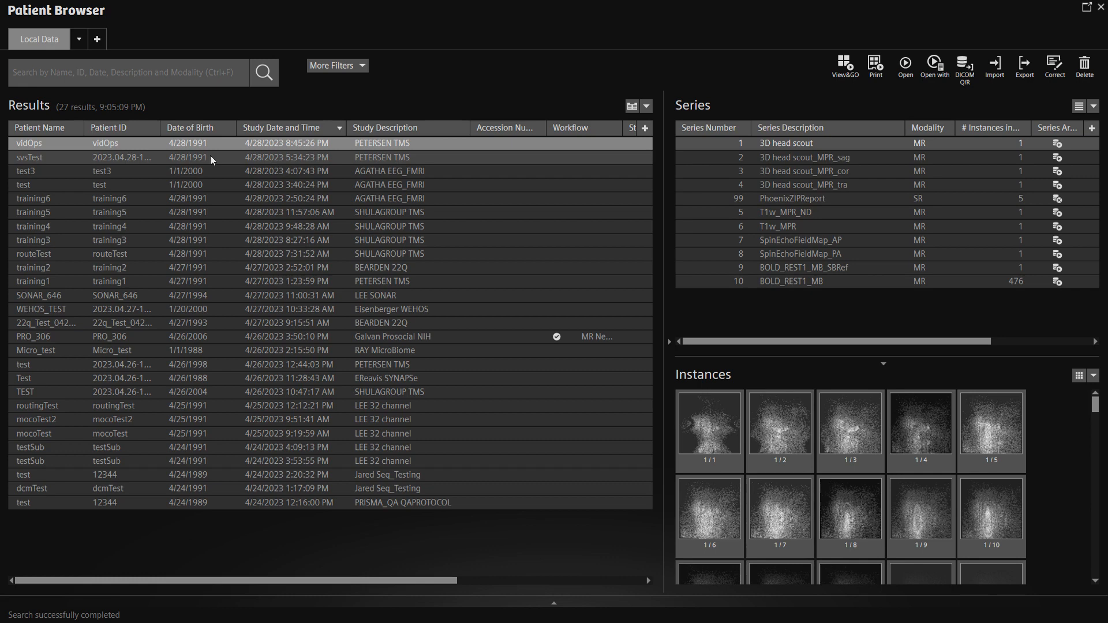
{"action": "left_click", "coordinate": [226, 158]}
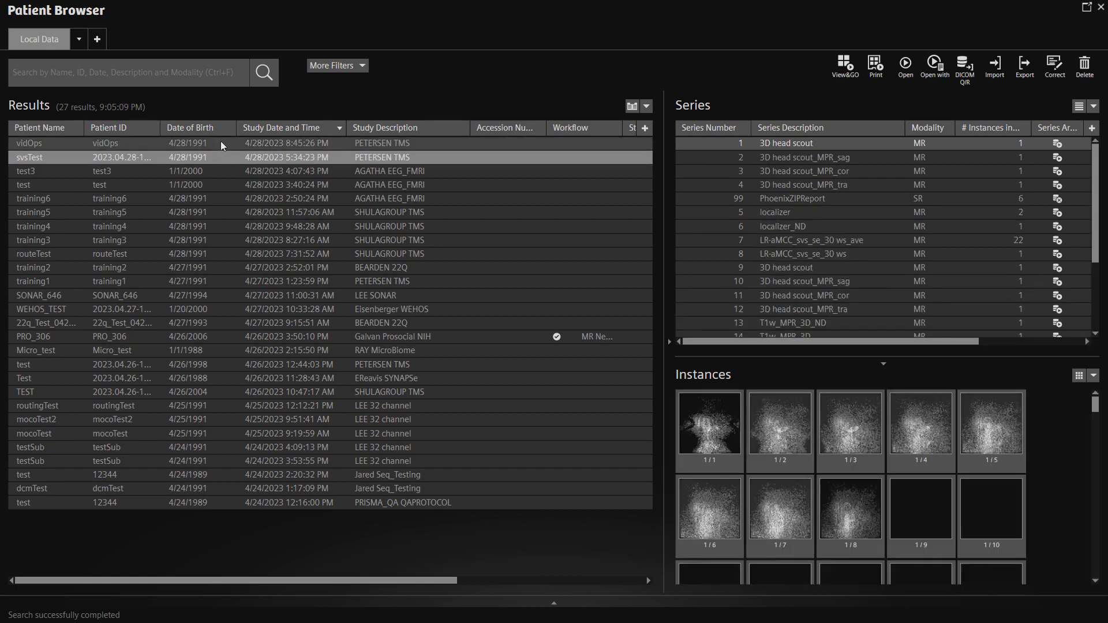
{"action": "left_click", "coordinate": [220, 142]}
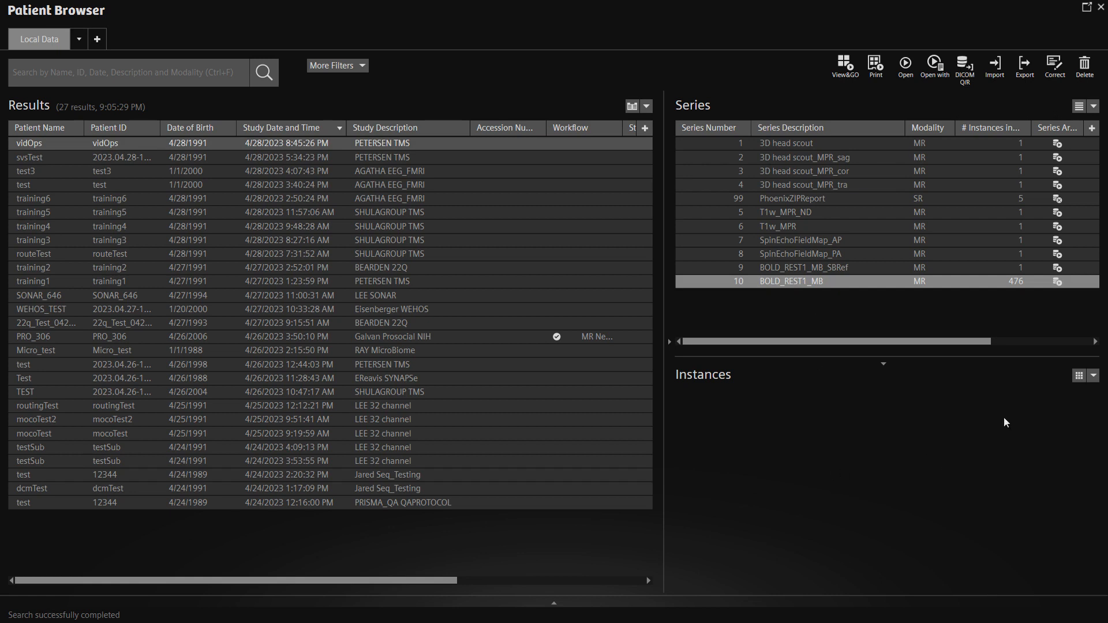
{"action": "scroll", "coordinate": [840, 440], "scroll_direction": "down", "scroll_amount": 2}
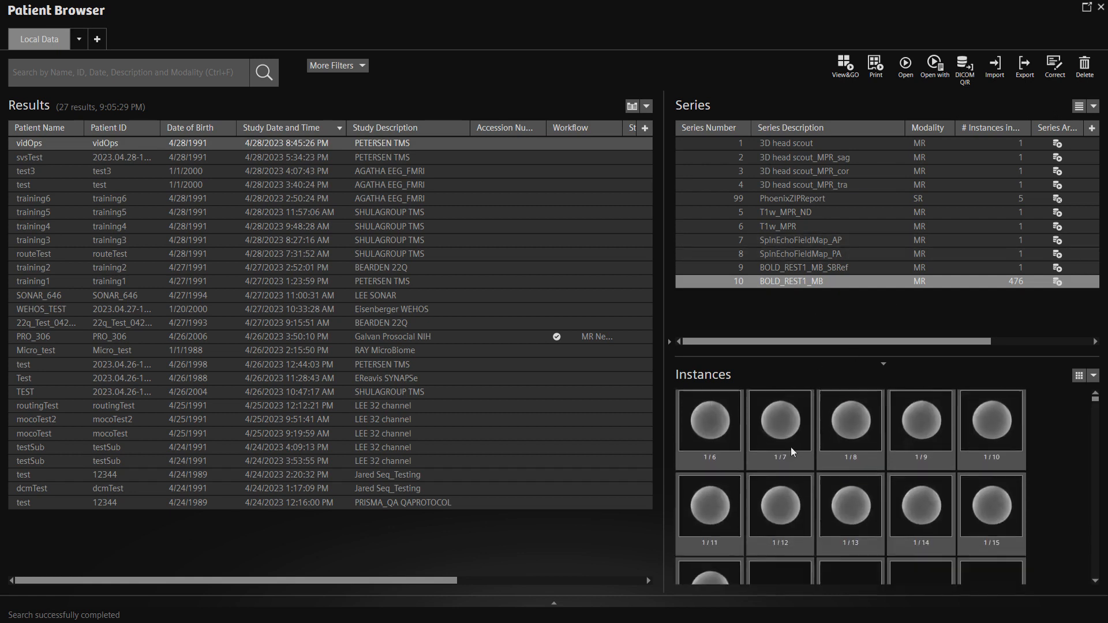
{"action": "scroll", "coordinate": [794, 447], "scroll_direction": "up", "scroll_amount": 2}
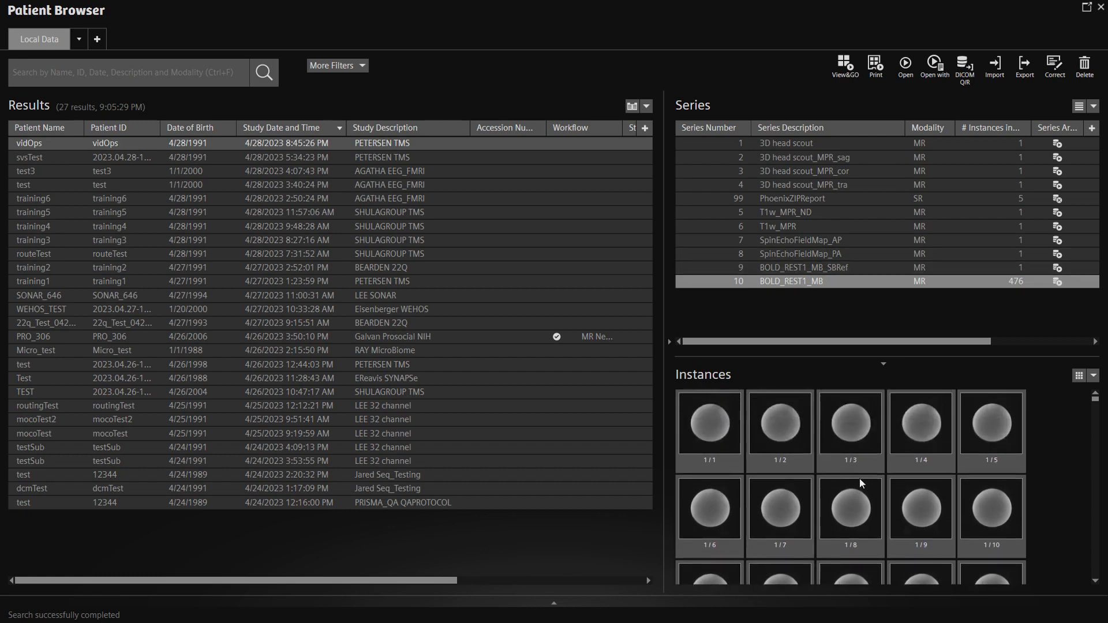
Select the T1w_MPR and BOLD_REST1_MB series of the newest study together and open them for export.
{"action": "left_click", "coordinate": [782, 142]}
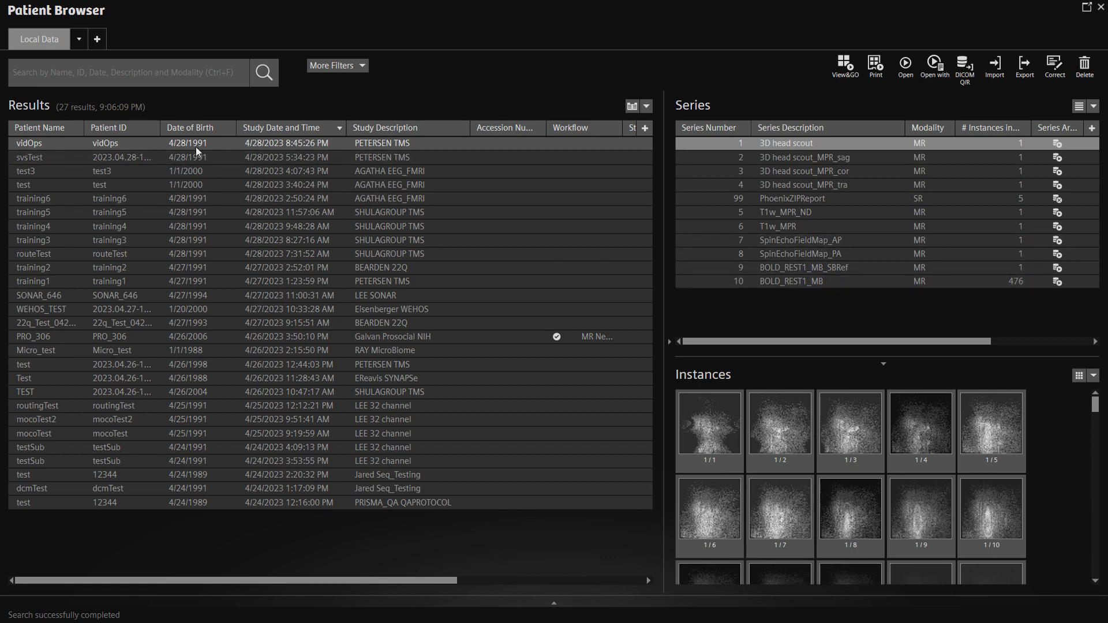
{"action": "left_click", "coordinate": [230, 143]}
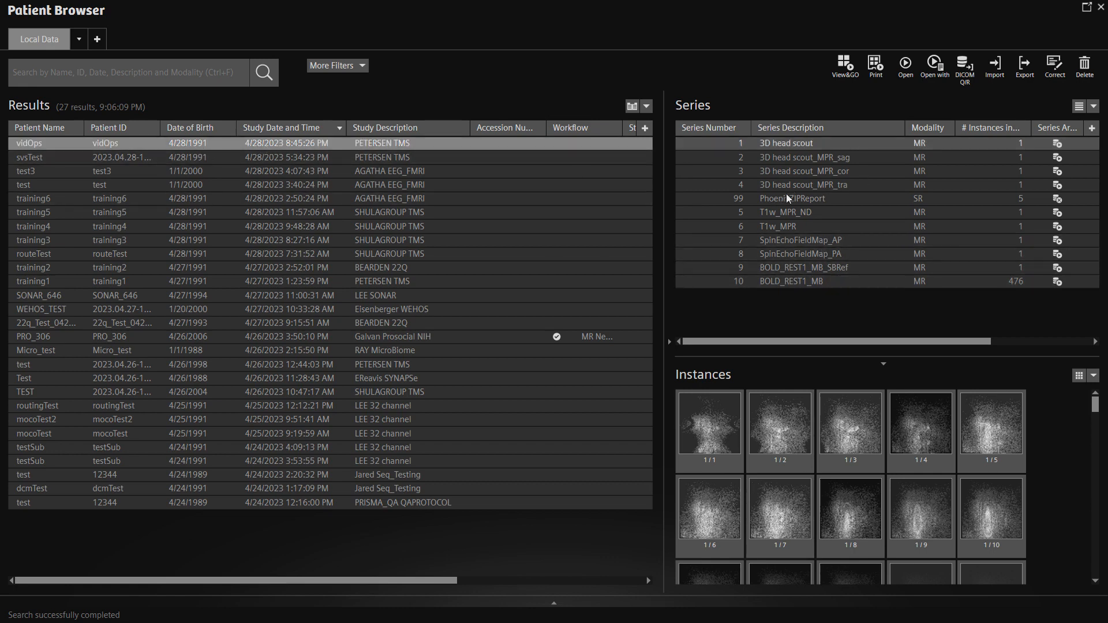
{"action": "left_click", "coordinate": [808, 213]}
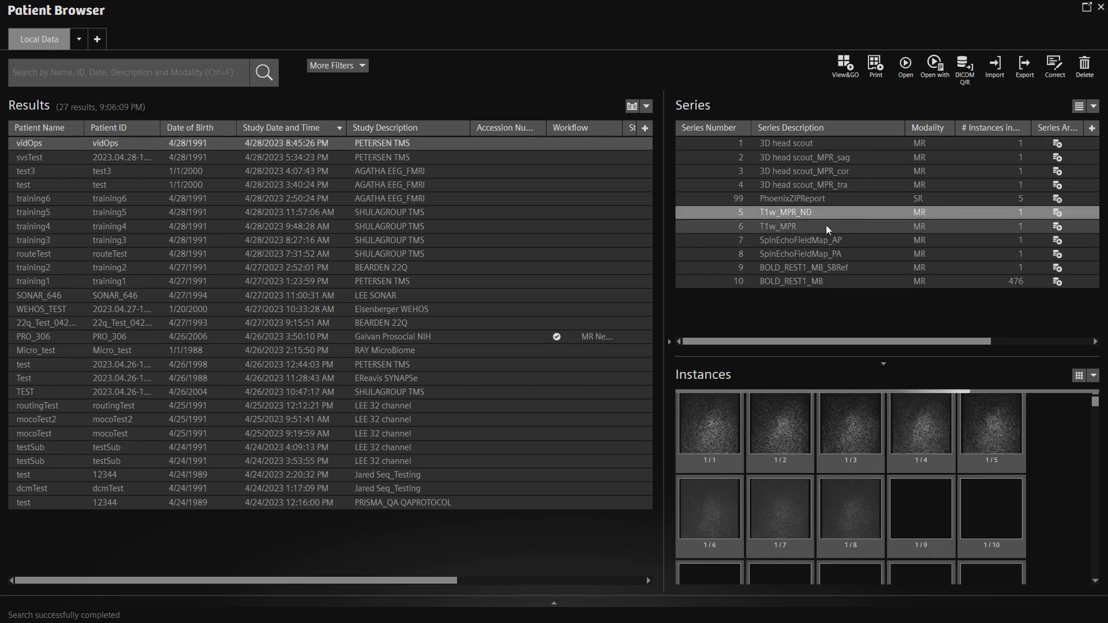
{"action": "left_click", "coordinate": [815, 227]}
{"action": "left_click", "coordinate": [815, 282], "text": "ctrl"}
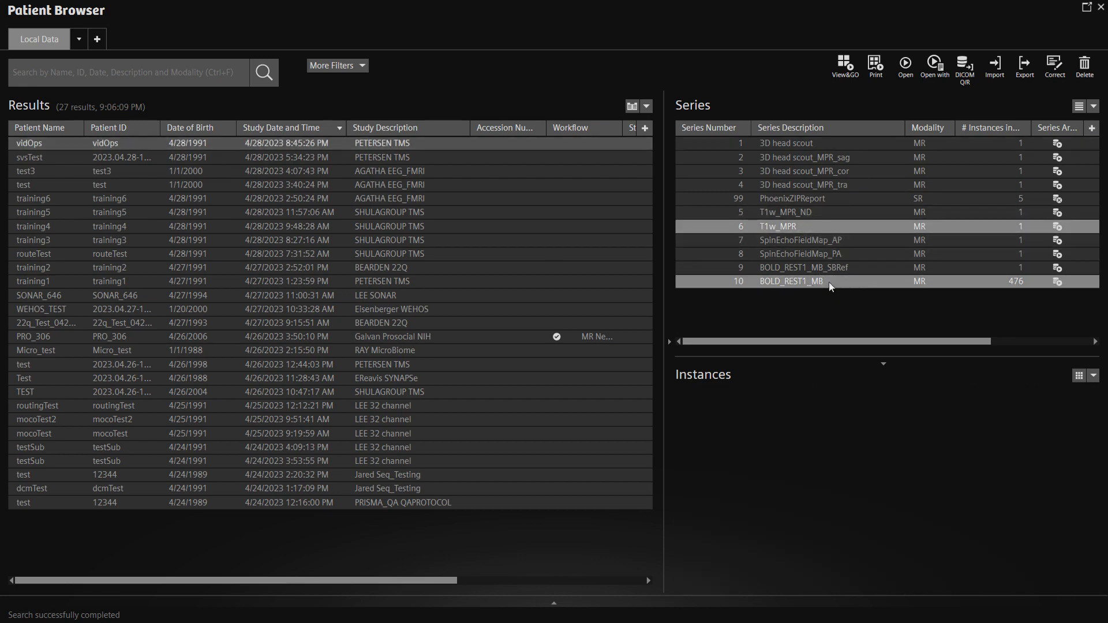
{"action": "left_click", "coordinate": [1026, 71]}
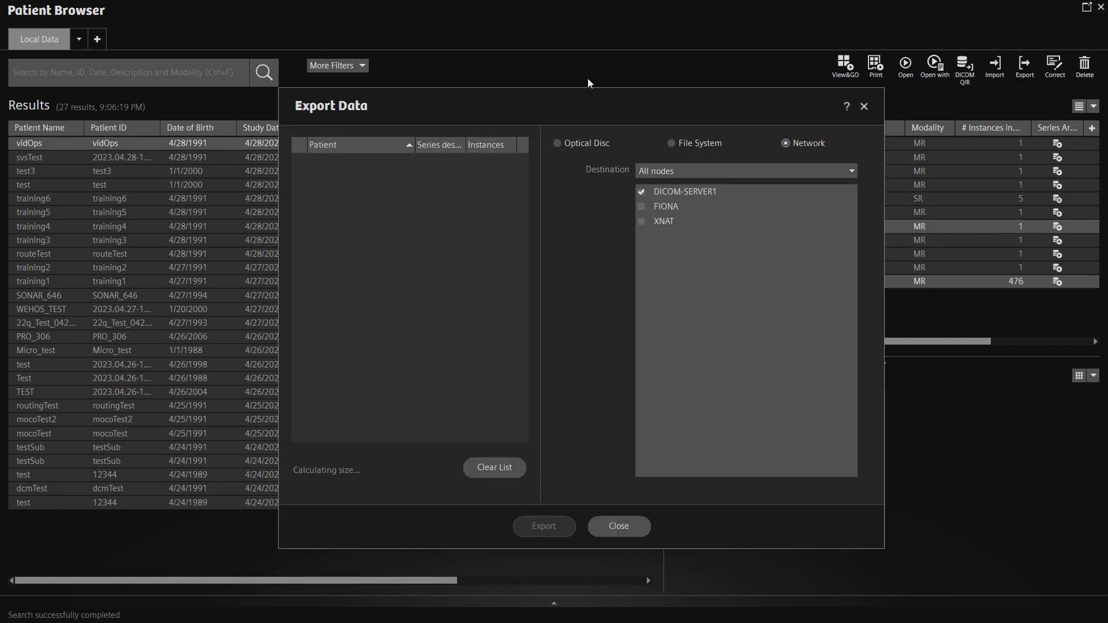
{"action": "left_click_drag", "start_coordinate": [589, 96], "coordinate": [546, 89]}
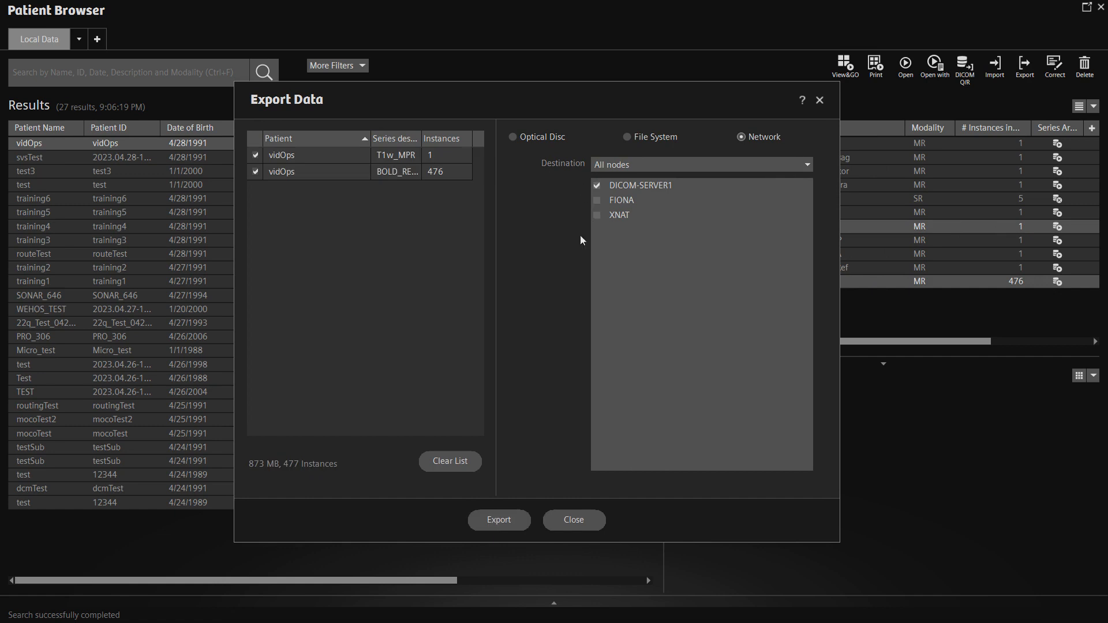
{"action": "left_click_drag", "start_coordinate": [607, 102], "coordinate": [569, 94]}
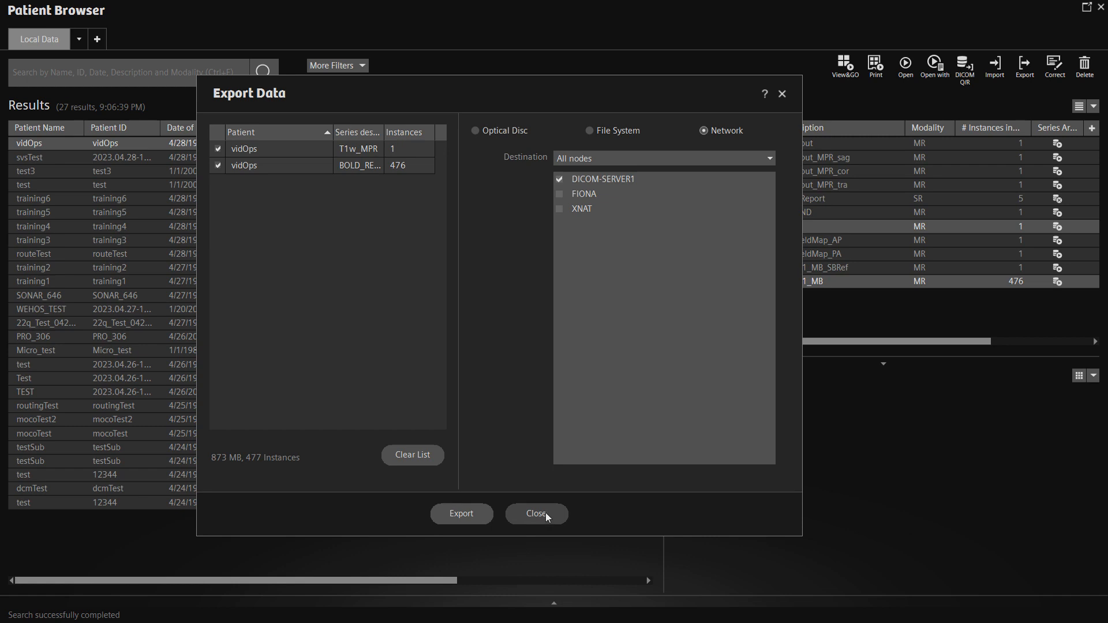
Set the export to the file system on the J-FLASH (E:) drive with Enhanced image conversion.
{"action": "left_click", "coordinate": [589, 131]}
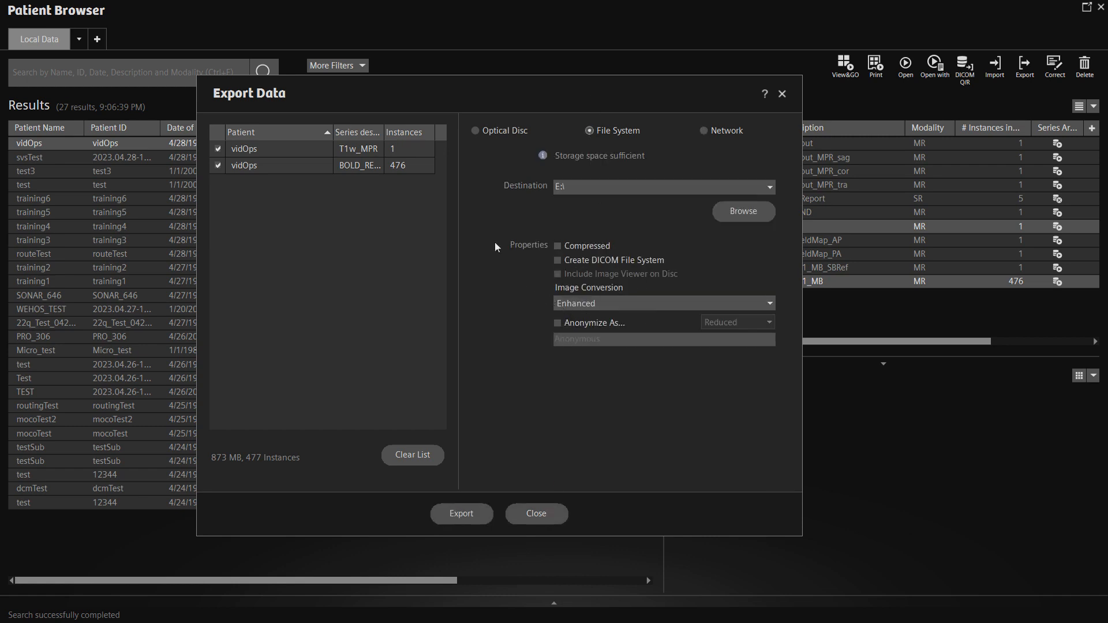
{"action": "left_click", "coordinate": [741, 211]}
{"action": "left_click", "coordinate": [413, 183]}
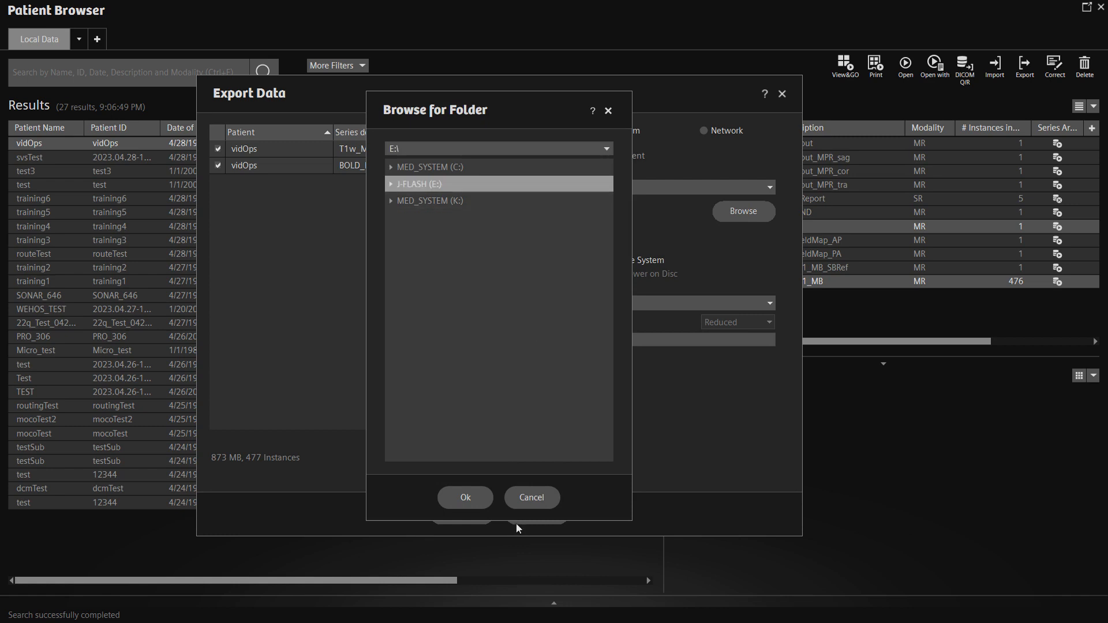
{"action": "left_click", "coordinate": [464, 498]}
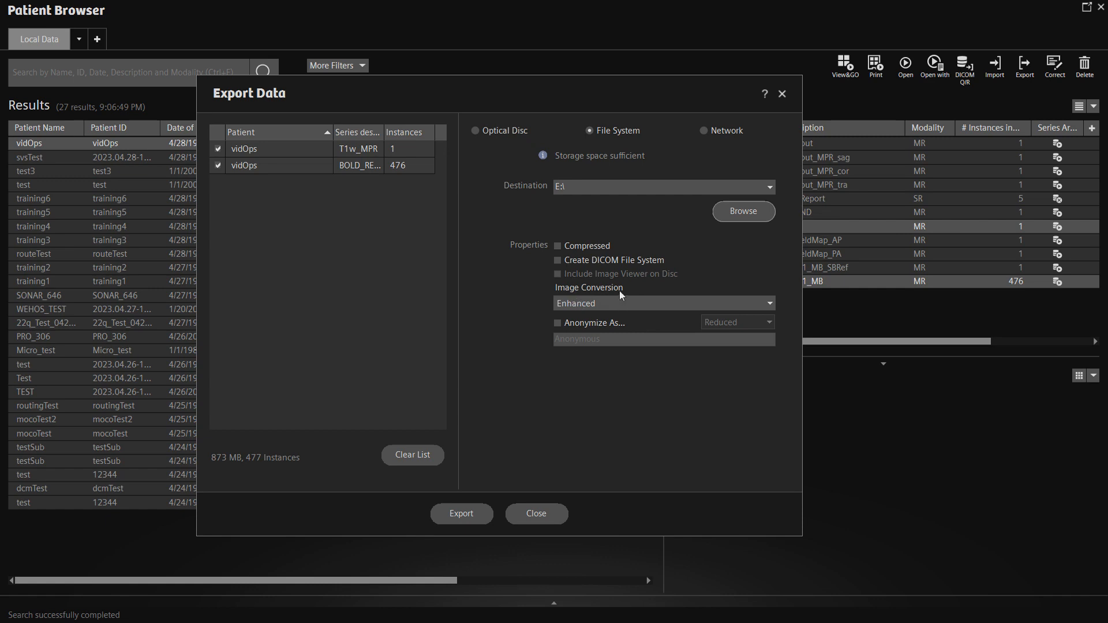
{"action": "left_click", "coordinate": [632, 303]}
{"action": "left_click", "coordinate": [614, 316]}
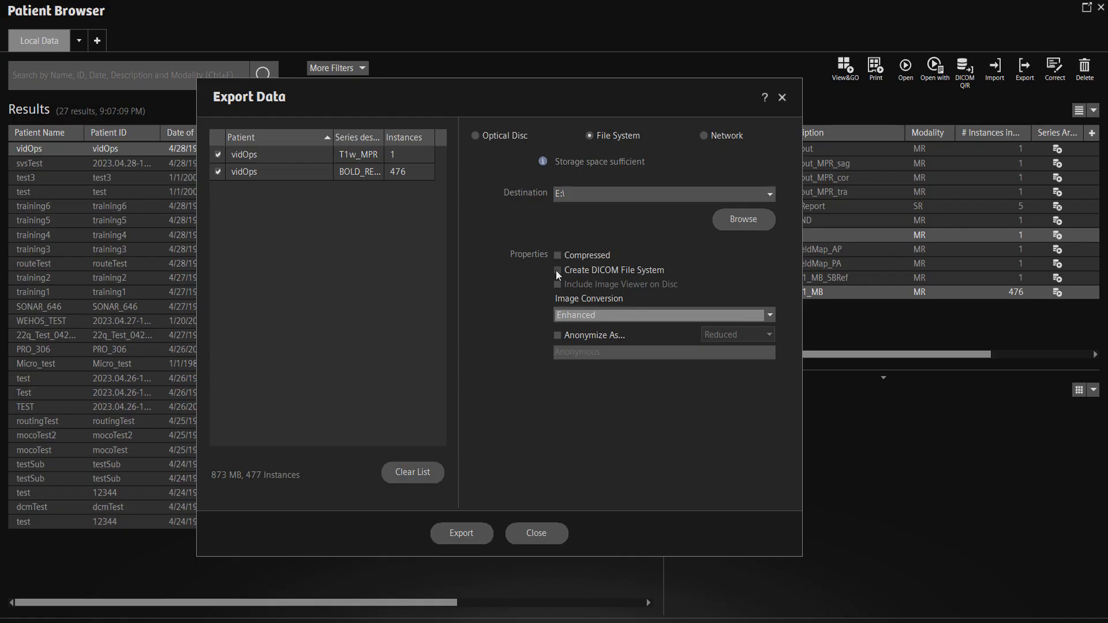
Try the Create DICOM File System and Include Image Viewer on Disc options, clear both, and close the export without exporting.
{"action": "left_click", "coordinate": [557, 270]}
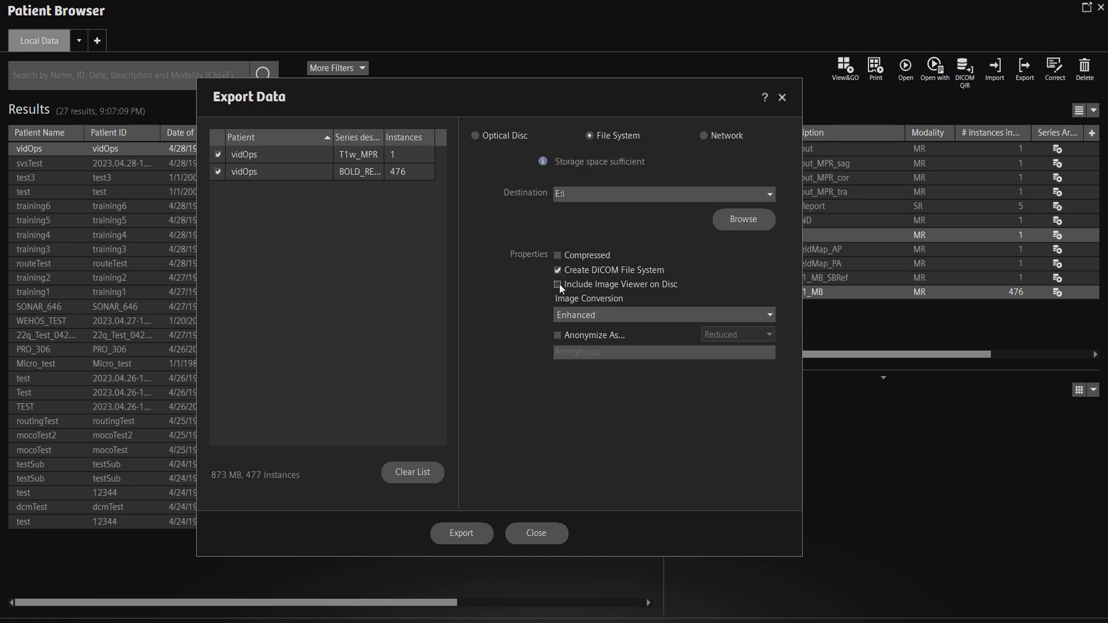
{"action": "left_click", "coordinate": [558, 284]}
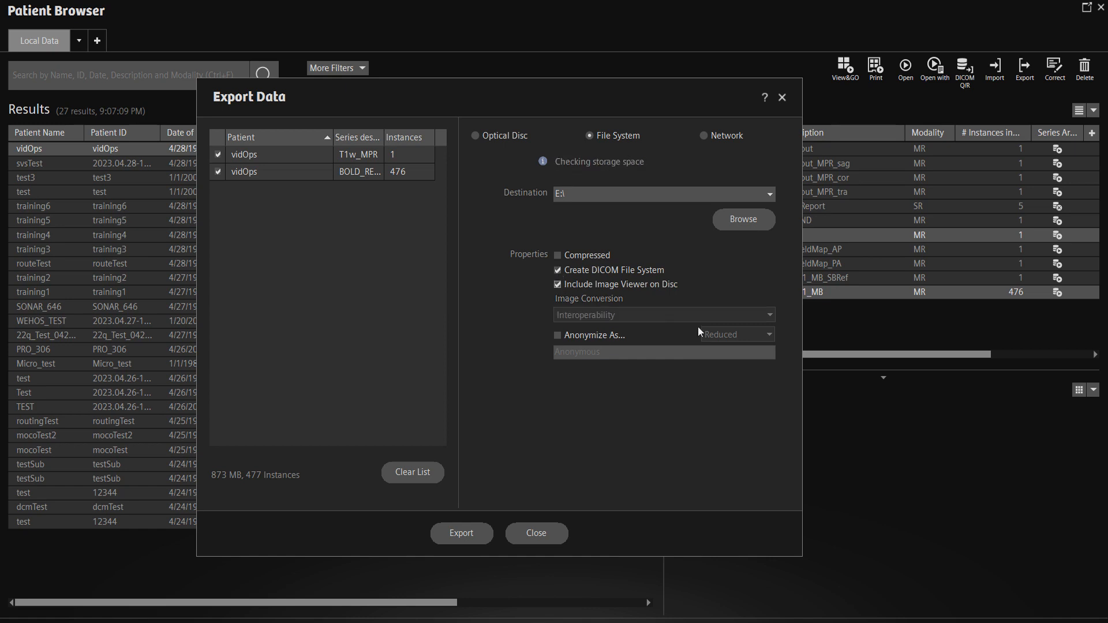
{"action": "left_click", "coordinate": [558, 285]}
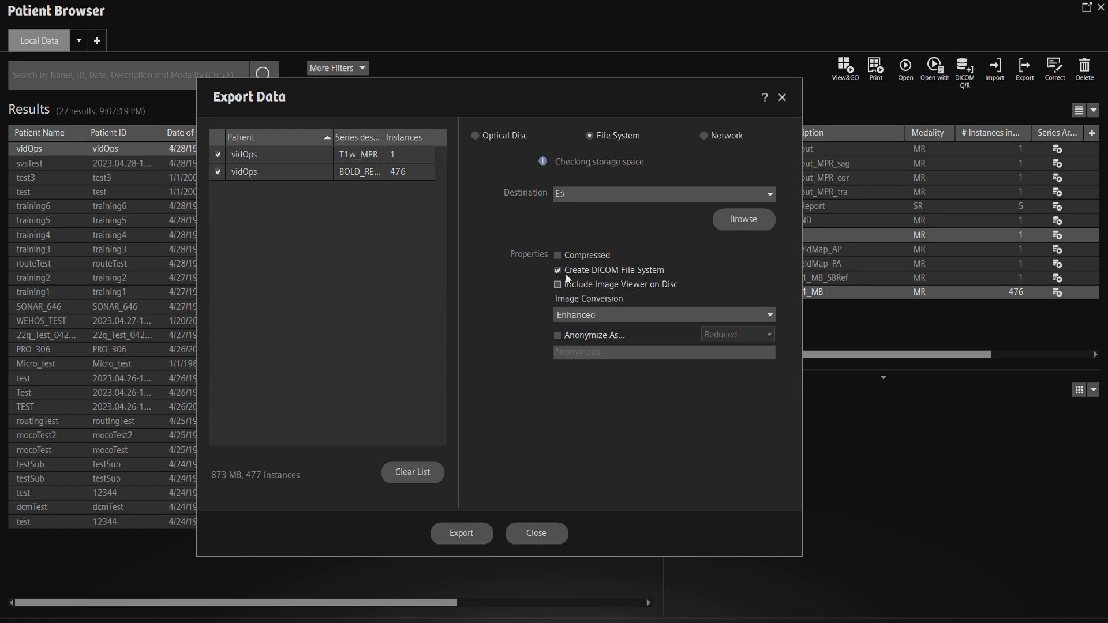
{"action": "left_click", "coordinate": [558, 270]}
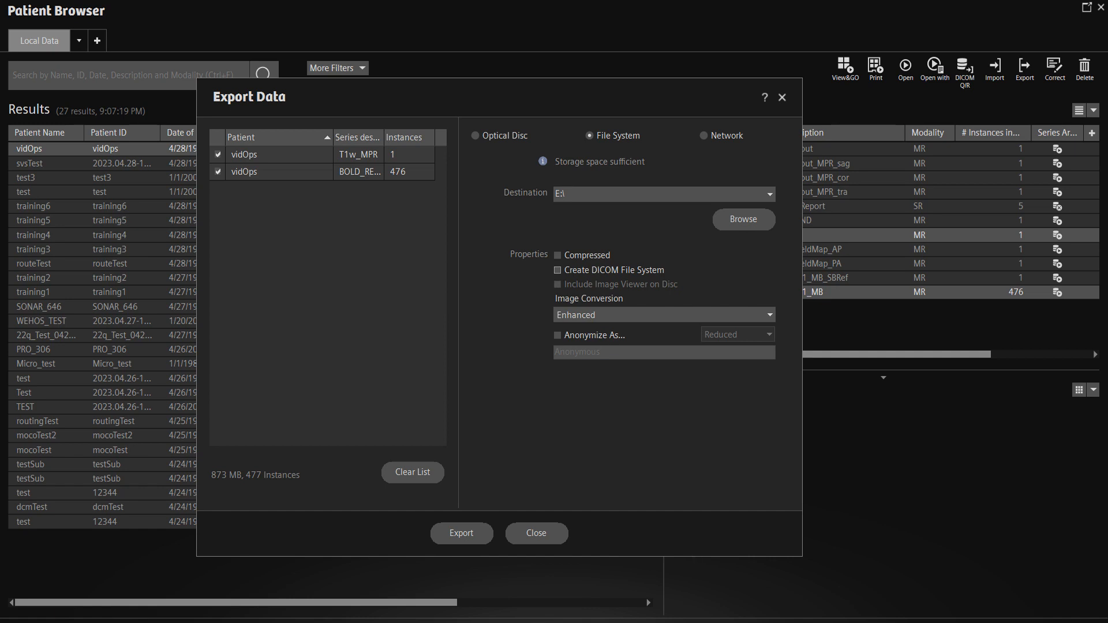
{"action": "left_click", "coordinate": [535, 535]}
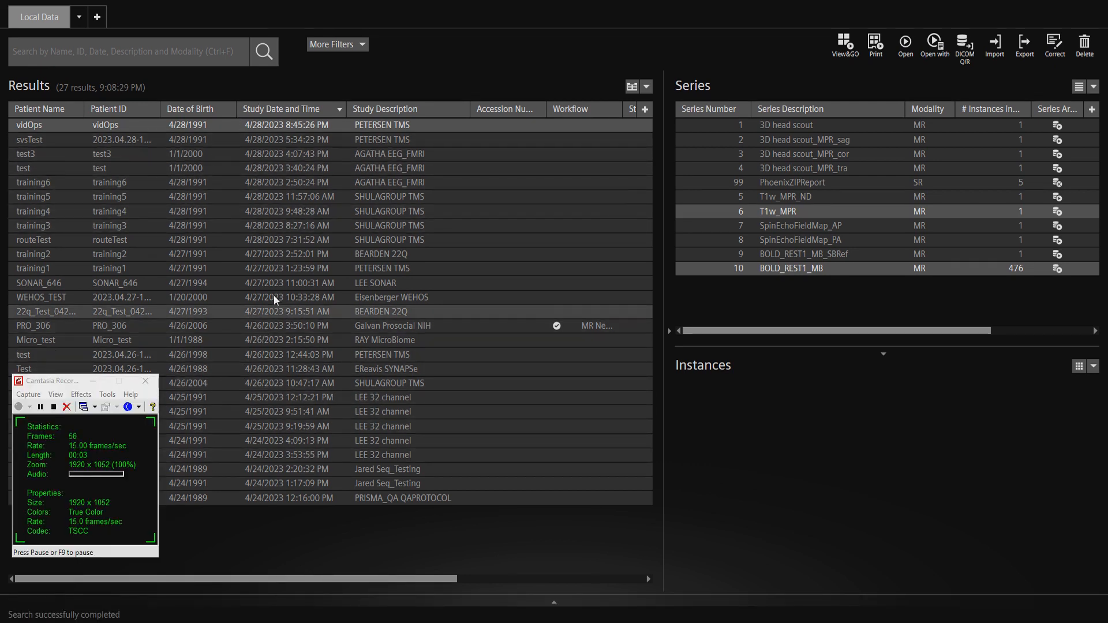
Open the dMRI_dir99_PA series of the AGATHA EEG_FMRI study from 4/28/2023 4:07:43 PM in View&GO.
{"action": "left_click", "coordinate": [113, 153]}
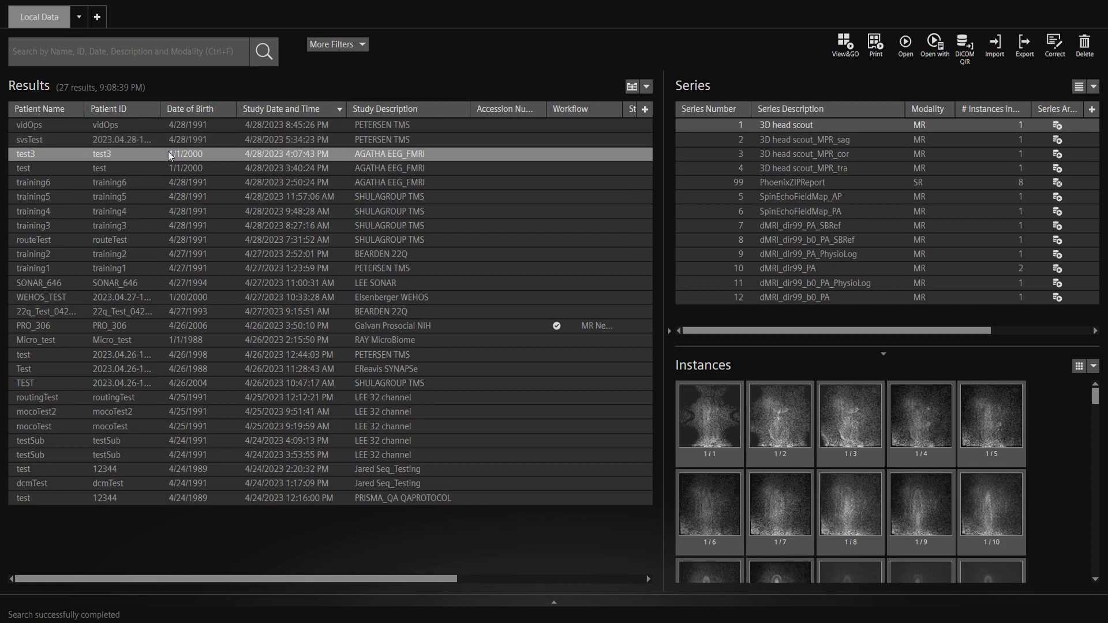
{"action": "left_click", "coordinate": [50, 157]}
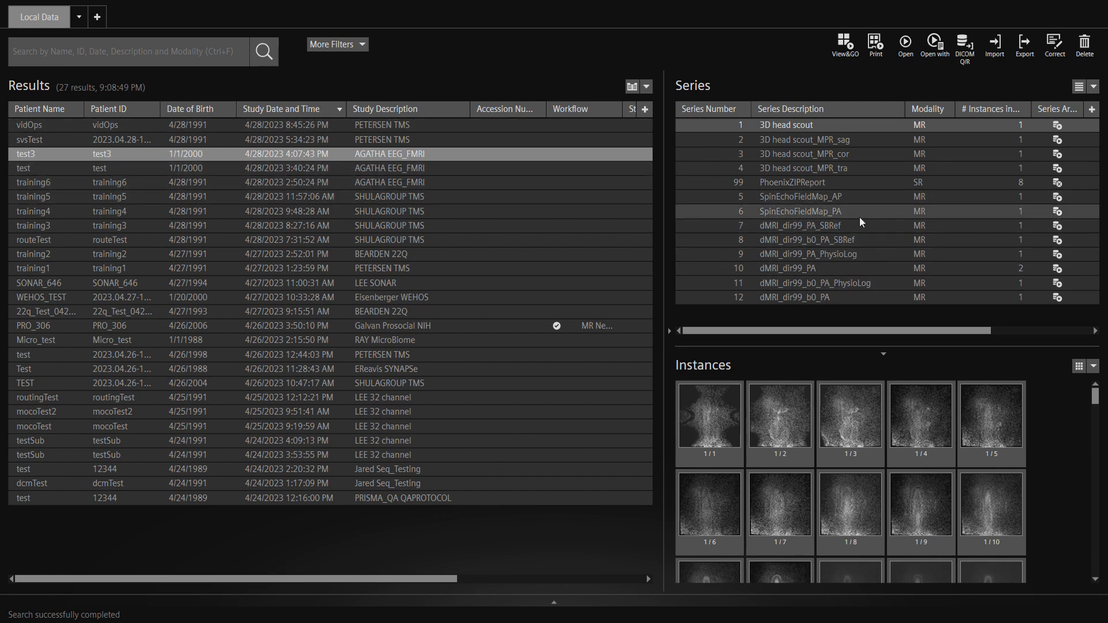
{"action": "left_click", "coordinate": [832, 267]}
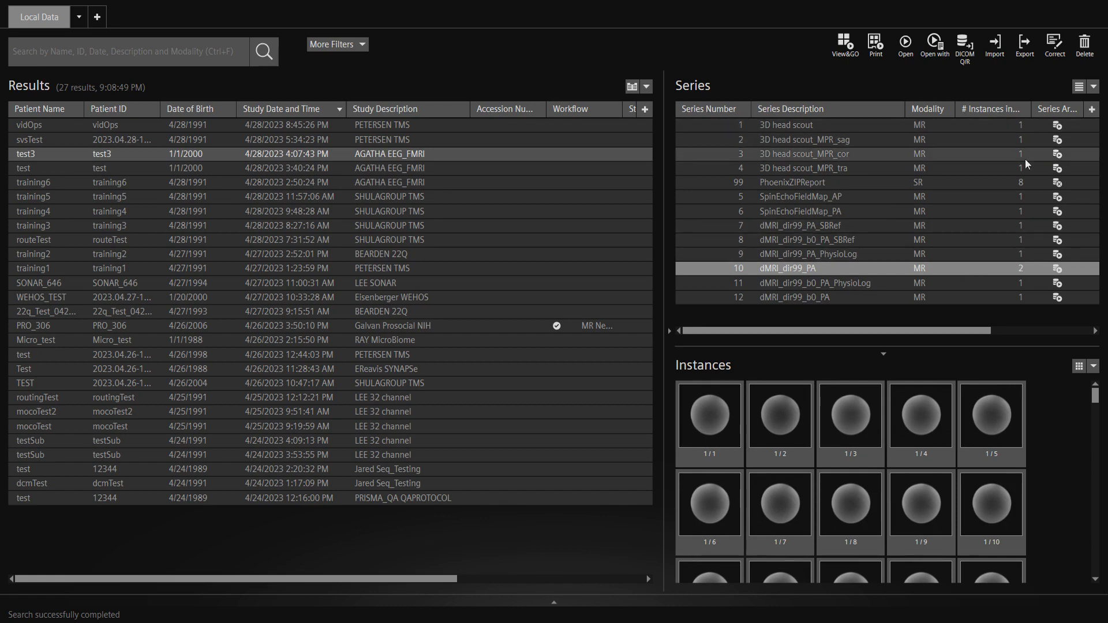
{"action": "left_click", "coordinate": [845, 44]}
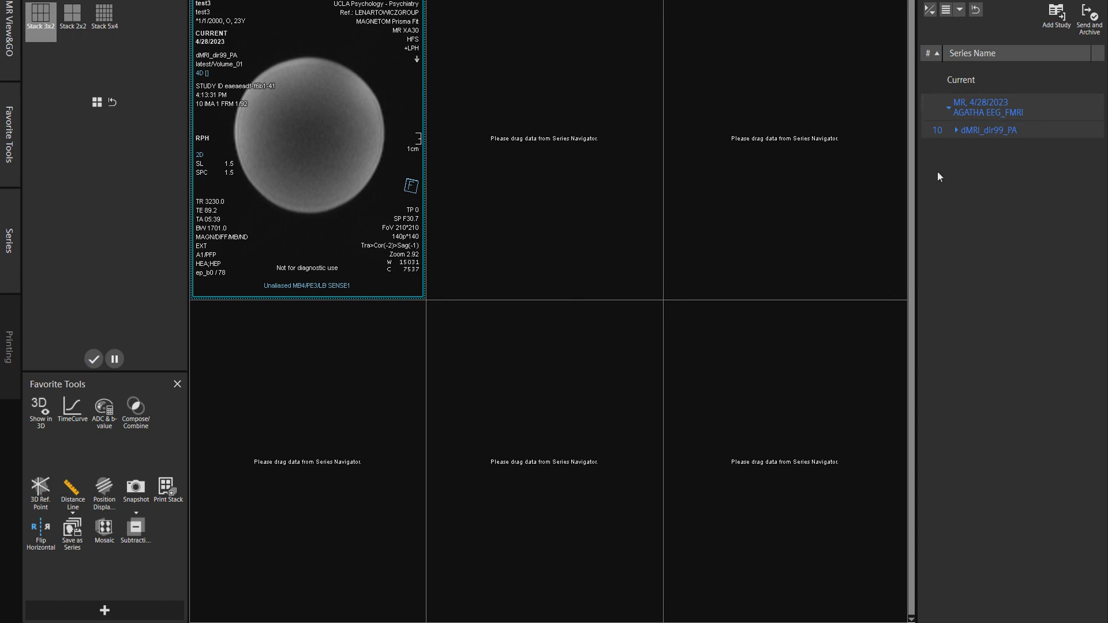
Browse the dMRI_dir99_PA slices and close that patient in the viewer, discarding changes.
{"action": "scroll", "coordinate": [340, 124], "scroll_direction": "down", "scroll_amount": 20}
{"action": "scroll", "coordinate": [324, 122], "scroll_direction": "down", "scroll_amount": 7}
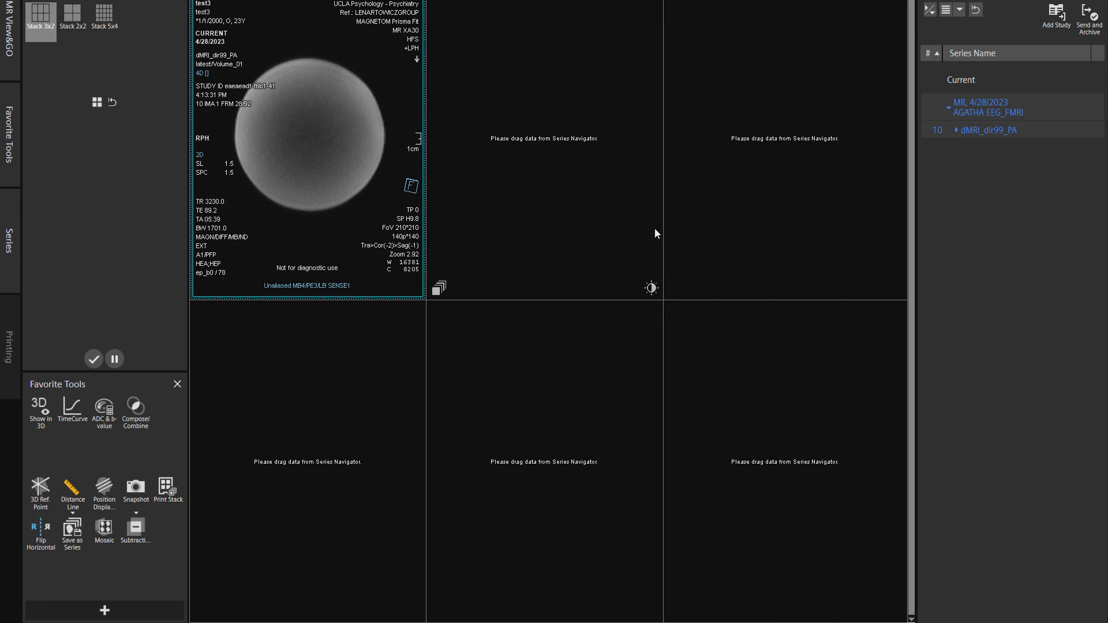
{"action": "scroll", "coordinate": [327, 144], "scroll_direction": "down", "scroll_amount": 7}
{"action": "scroll", "coordinate": [328, 144], "scroll_direction": "down", "scroll_amount": 20}
{"action": "scroll", "coordinate": [353, 186], "scroll_direction": "up", "scroll_amount": 20}
{"action": "left_click_drag", "start_coordinate": [531, 166], "coordinate": [510, 92]}
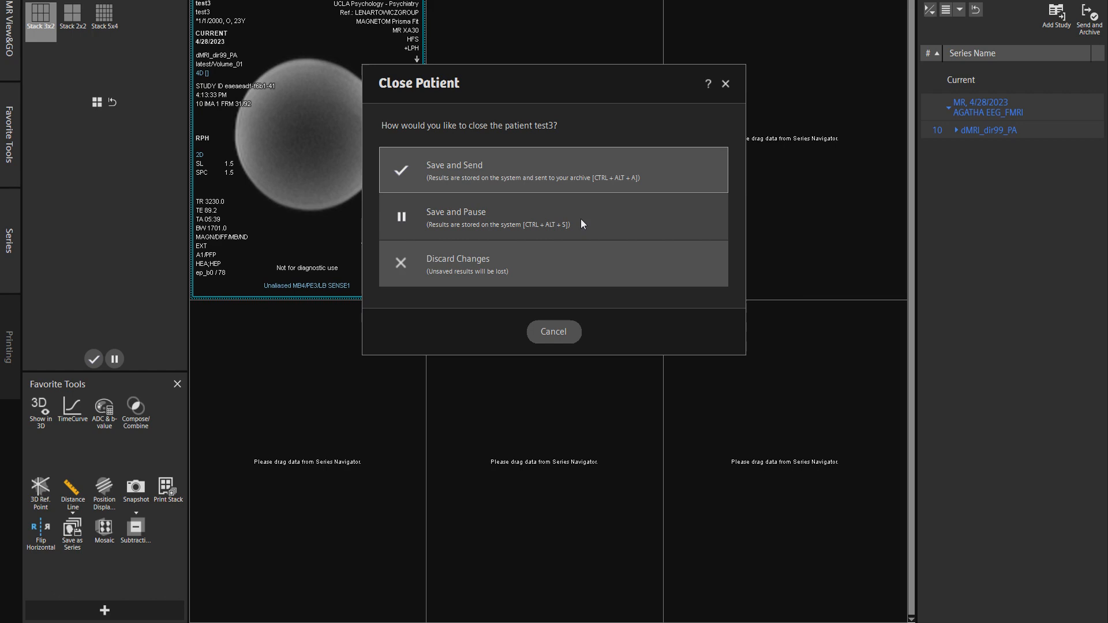
{"action": "left_click", "coordinate": [508, 275]}
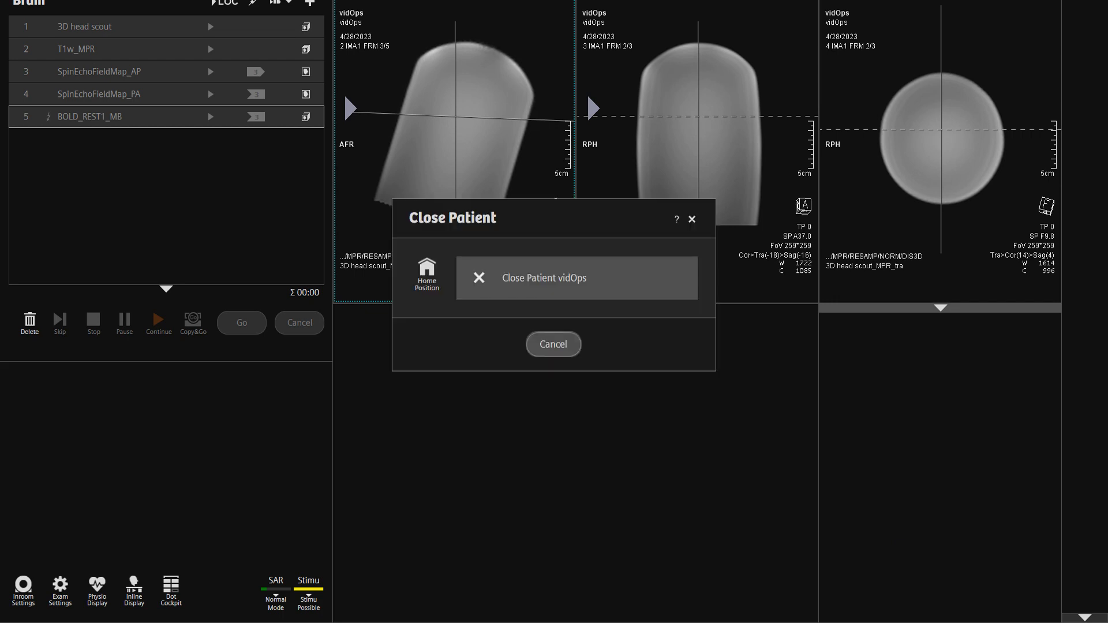
Close the scanned patient in the examination and in the viewer, discarding changes.
{"action": "left_click_drag", "start_coordinate": [522, 214], "coordinate": [513, 166]}
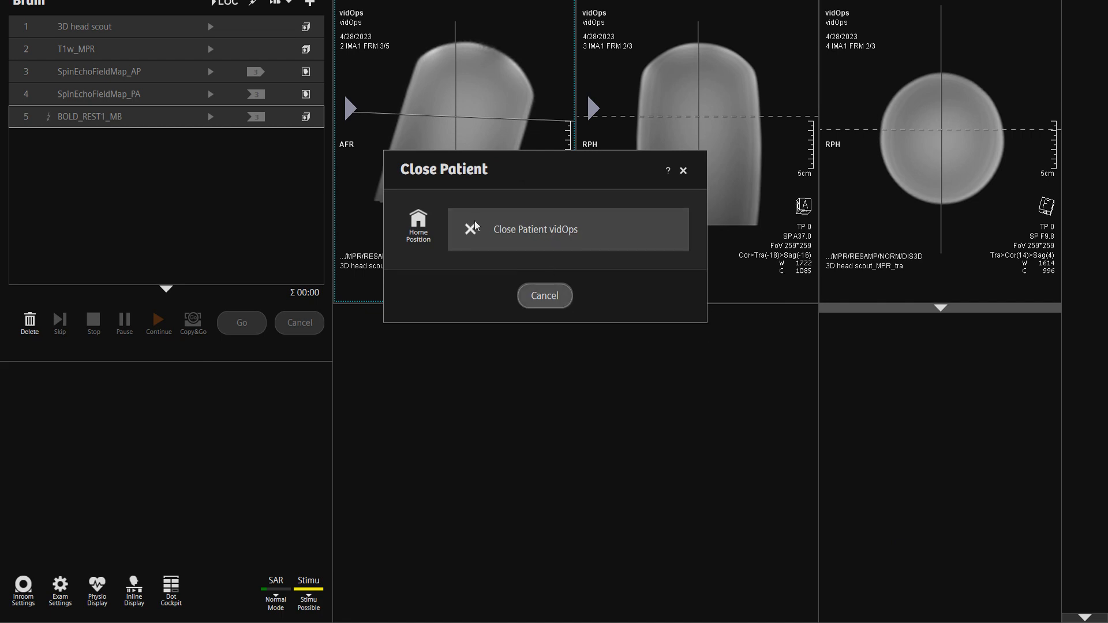
{"action": "left_click", "coordinate": [514, 235]}
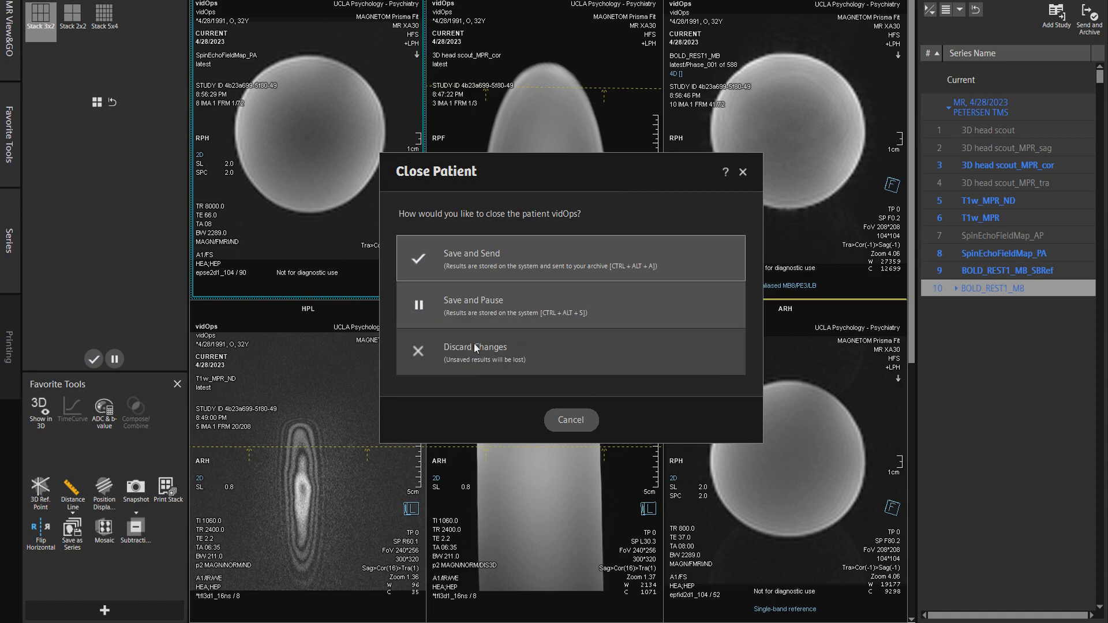
{"action": "left_click", "coordinate": [486, 355]}
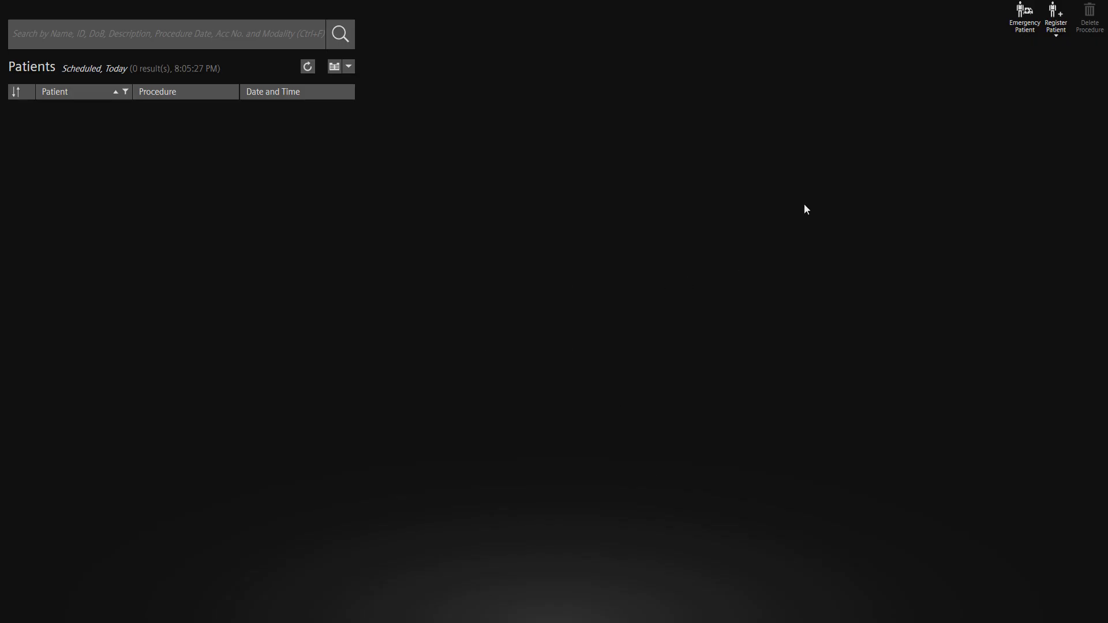